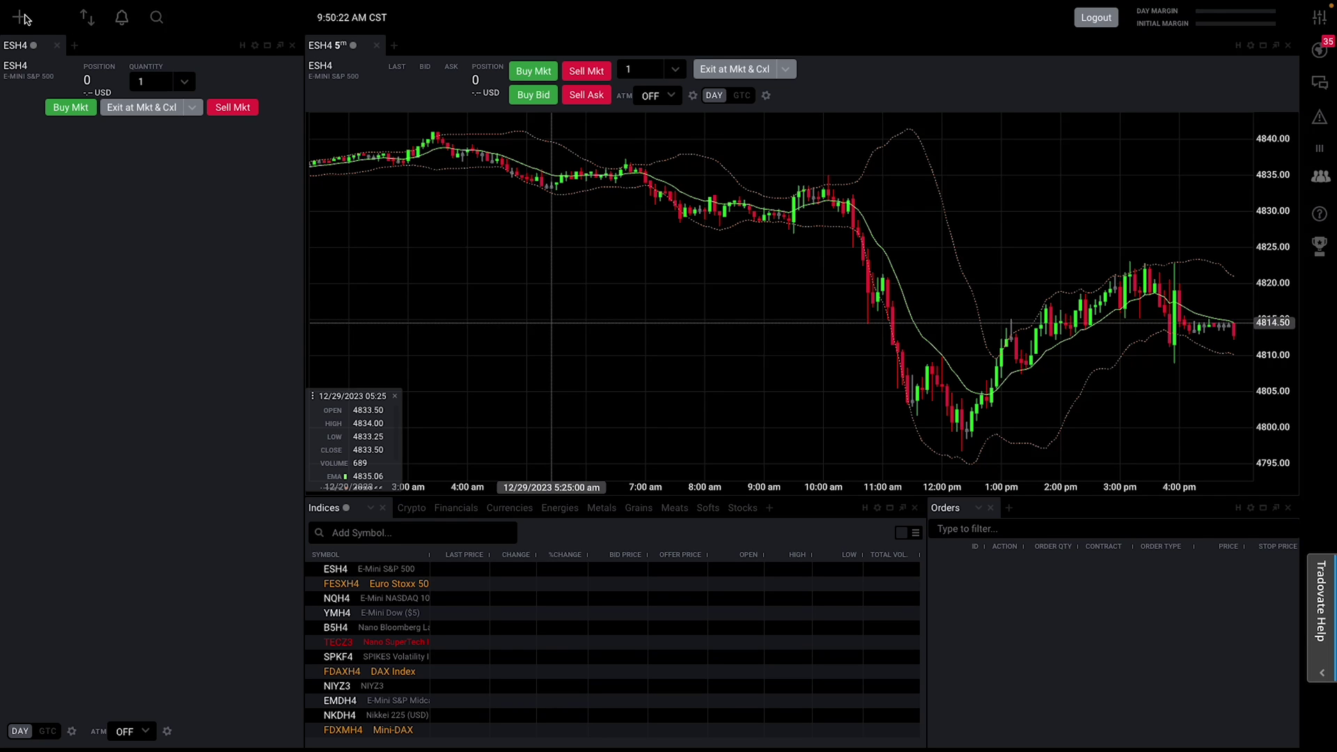
Place a new Chart module on the dashboard beside the ESH4 chart and load the YMH4 E-Mini Dow contract.
{"action": "left_click", "coordinate": [20, 18]}
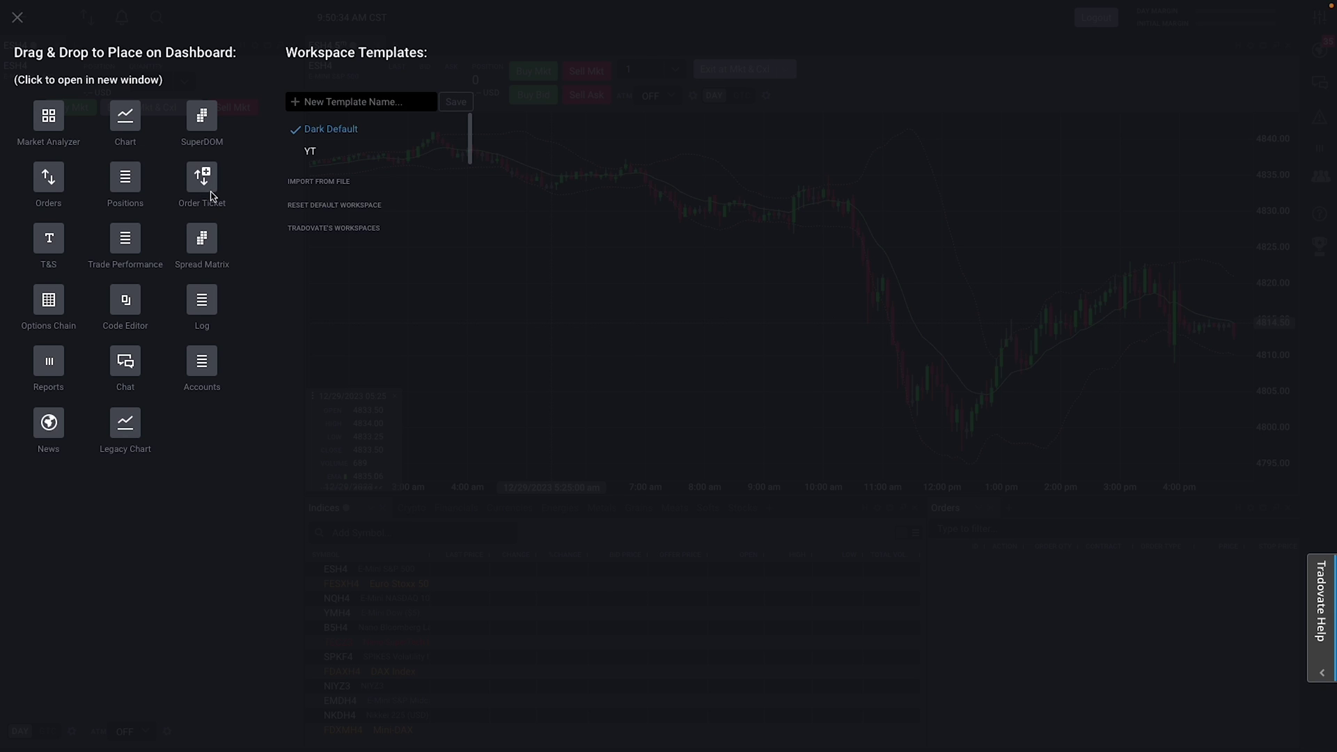
{"action": "left_click_drag", "start_coordinate": [132, 124], "coordinate": [1162, 211]}
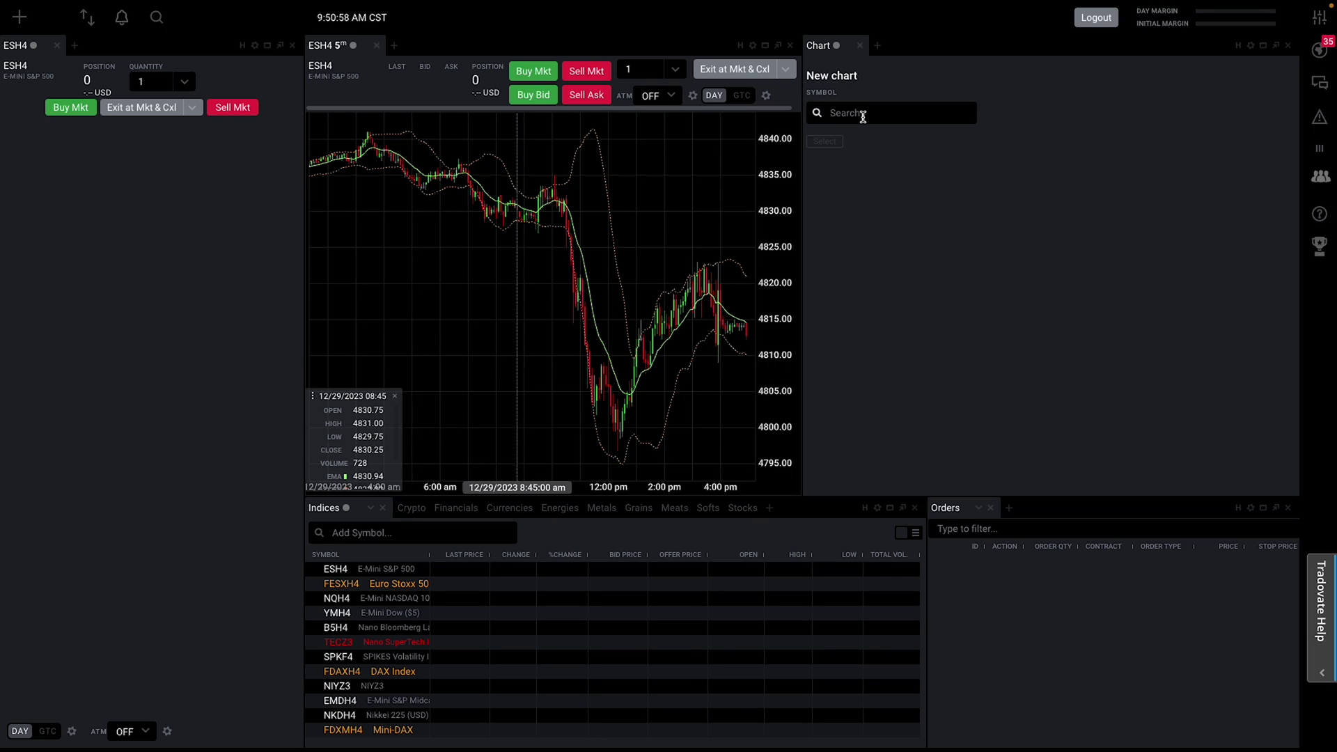
{"action": "left_click", "coordinate": [863, 115]}
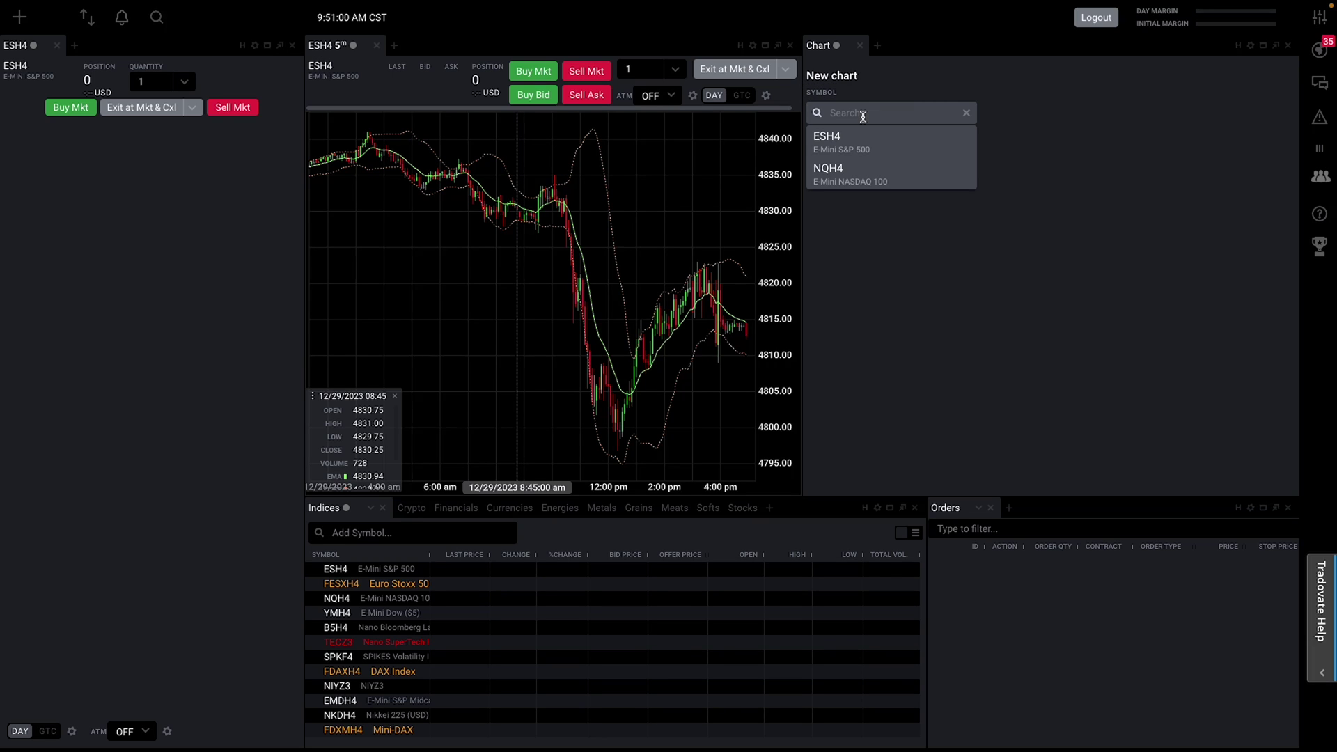
{"action": "type", "text": "YM"}
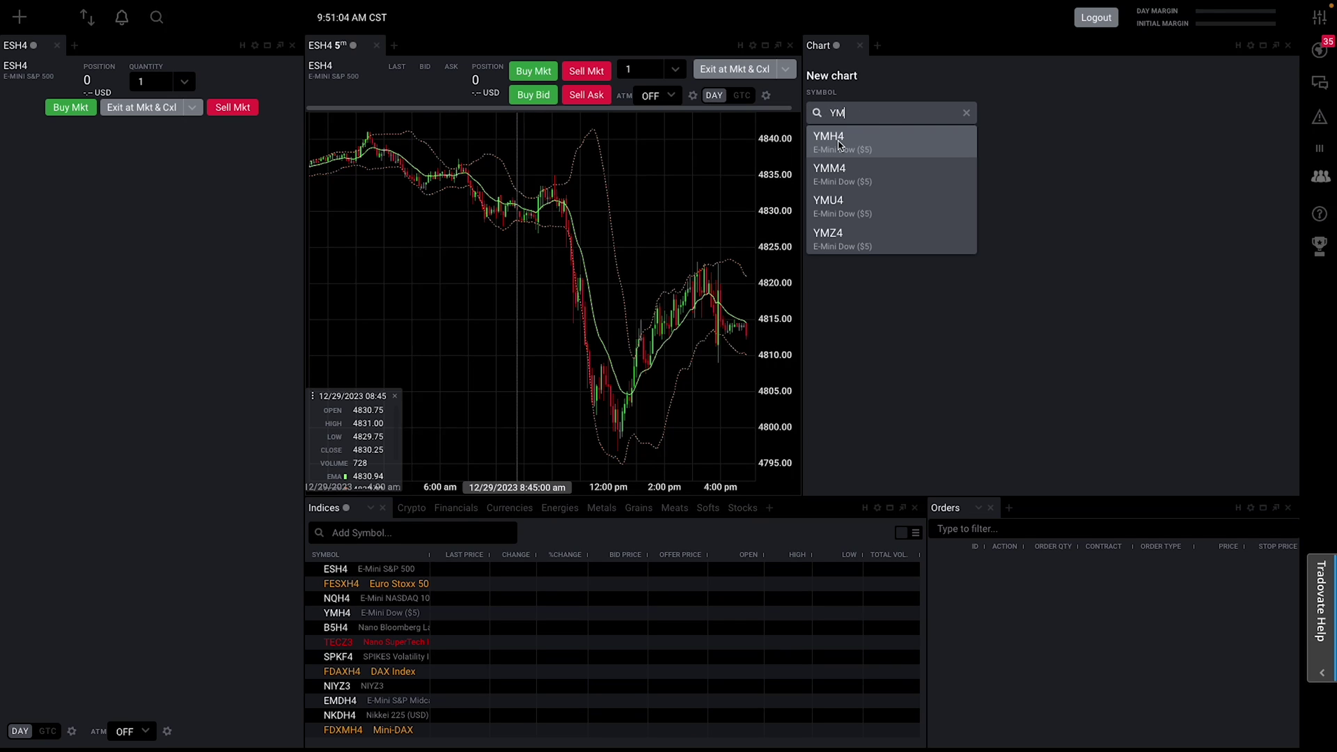
{"action": "left_click", "coordinate": [838, 143]}
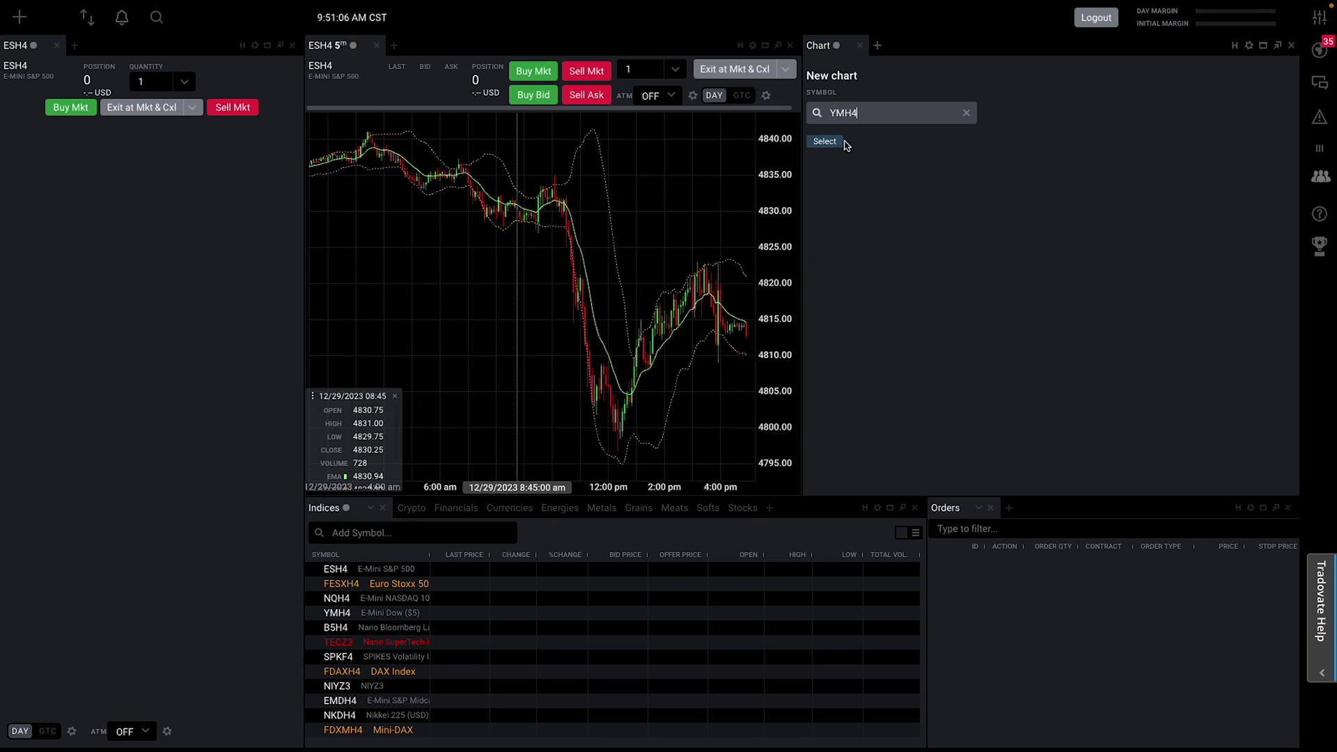
{"action": "left_click", "coordinate": [834, 145]}
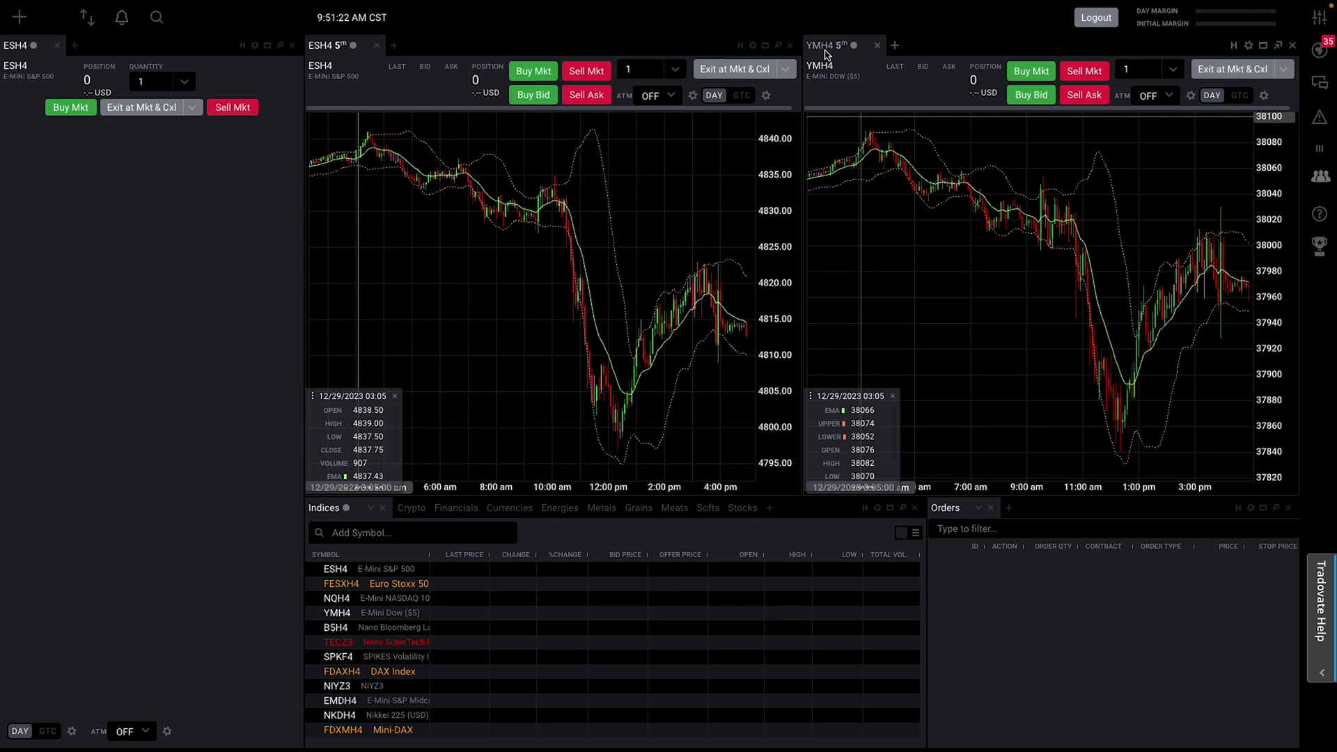
Add a second chart for the ESH4 contract in the same module group as the YMH4 chart.
{"action": "left_click", "coordinate": [895, 46]}
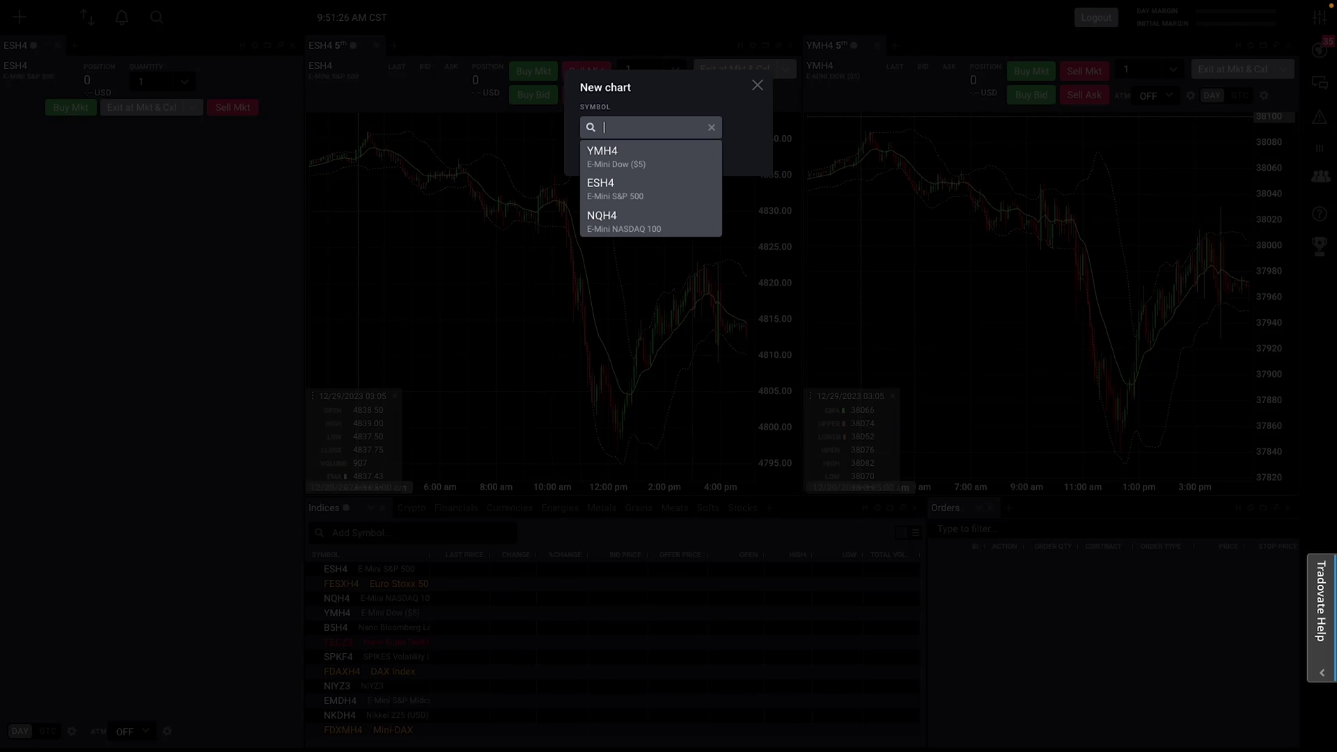
{"action": "type", "text": "es"}
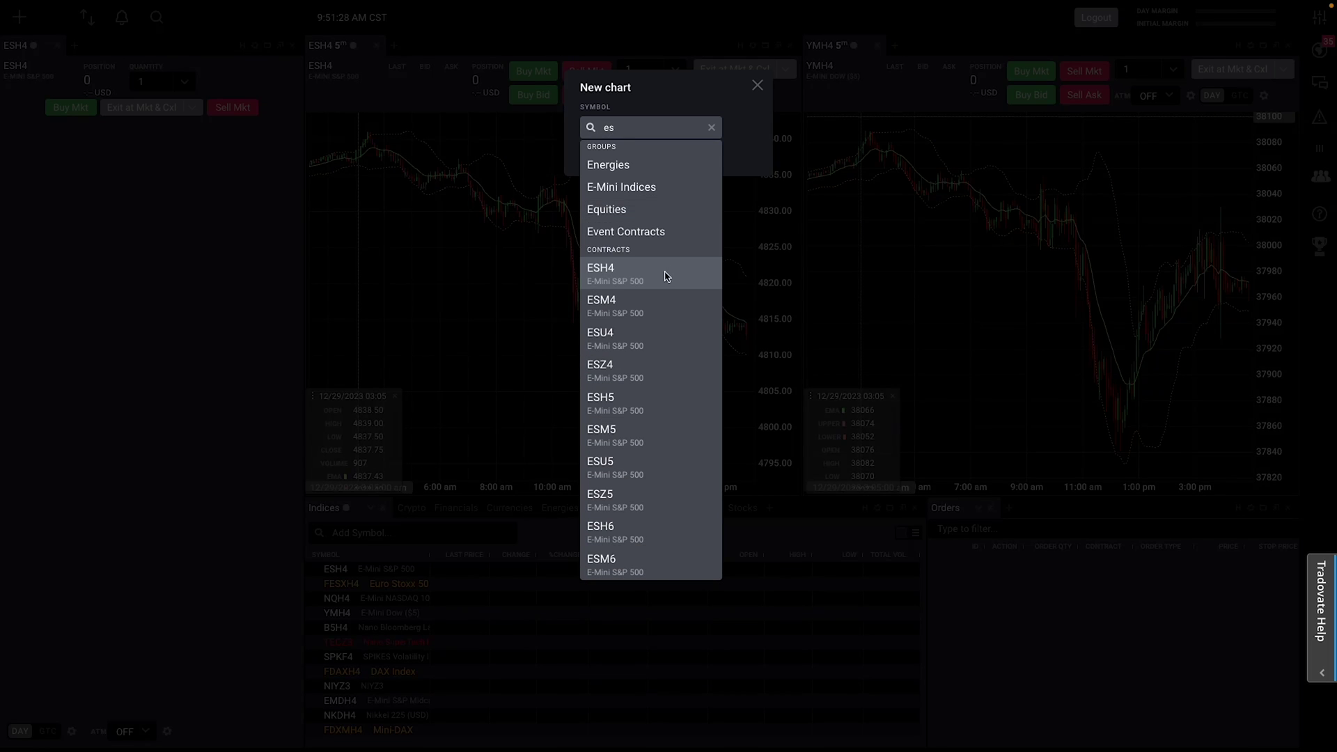
{"action": "left_click", "coordinate": [614, 278]}
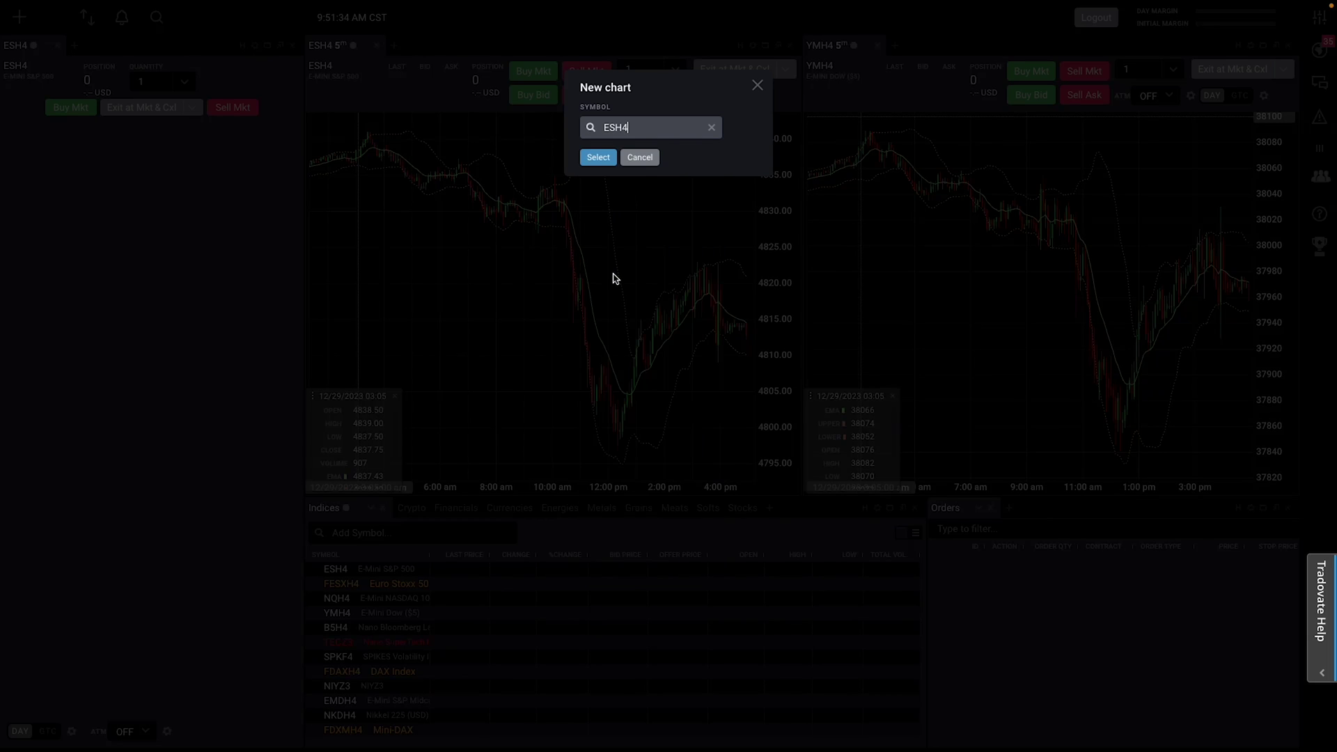
{"action": "left_click", "coordinate": [598, 157]}
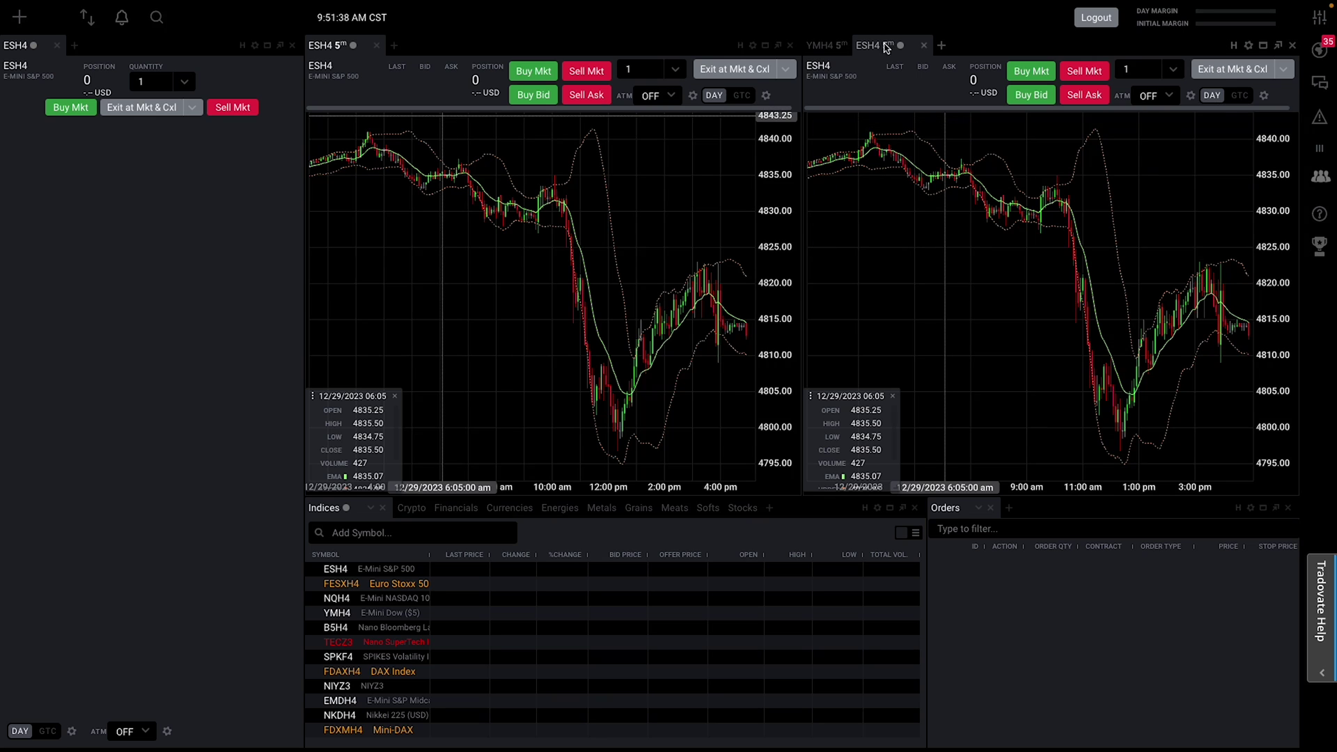
Close the added ESH4 and YMH4 charts, confirming their removal from the workspace.
{"action": "left_click", "coordinate": [923, 46]}
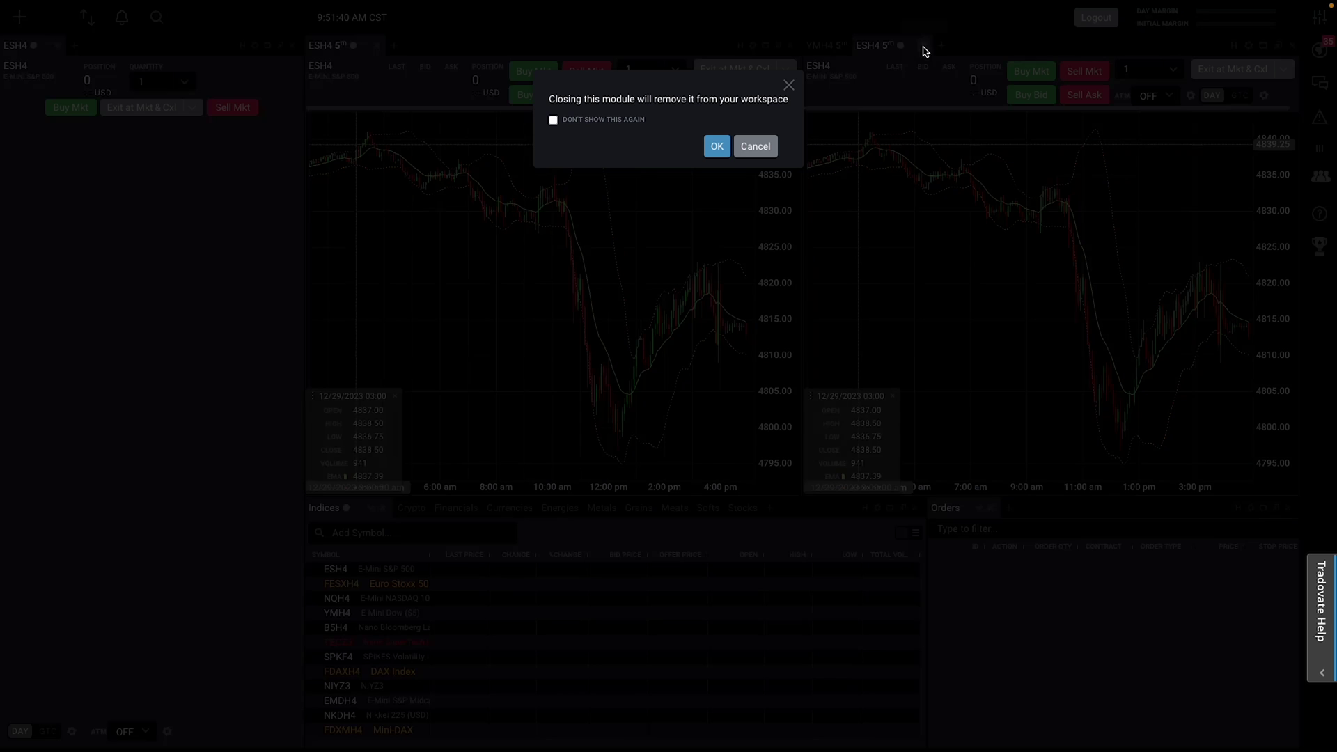
{"action": "left_click", "coordinate": [715, 144]}
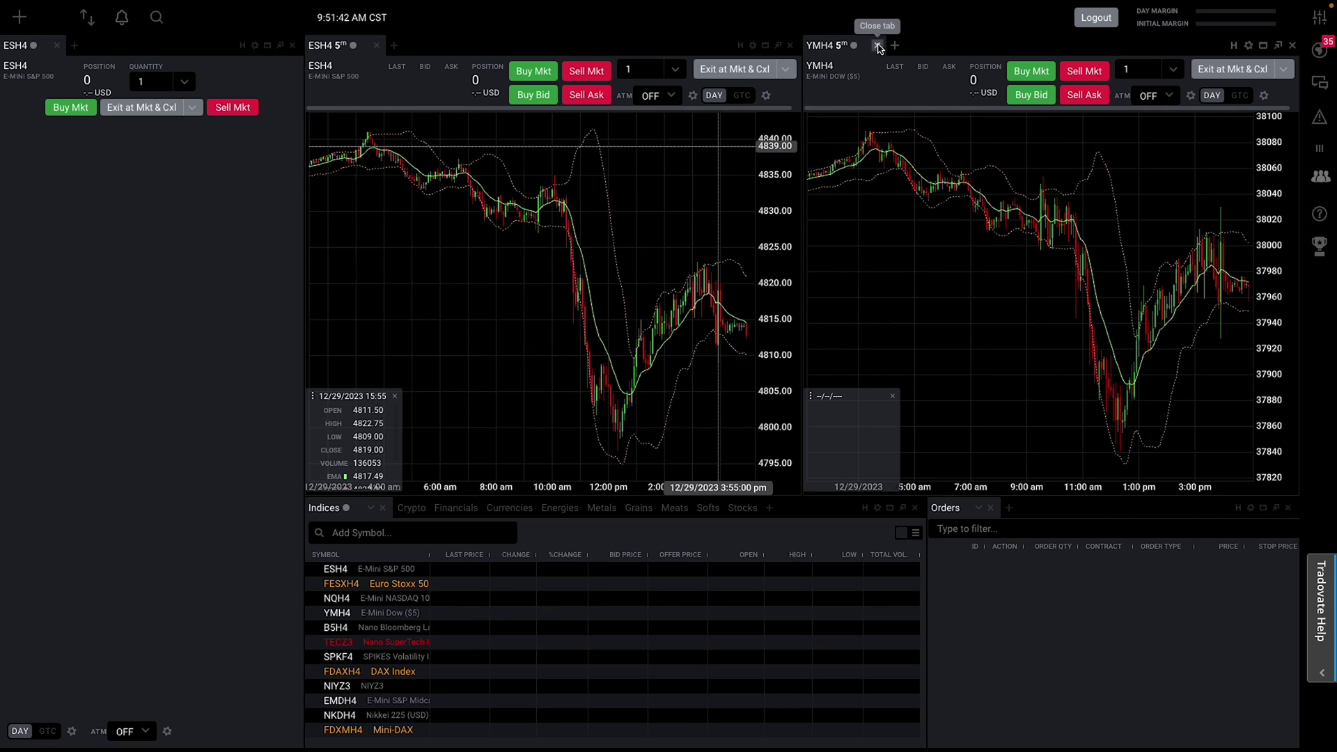
{"action": "left_click", "coordinate": [877, 46]}
{"action": "left_click", "coordinate": [717, 148]}
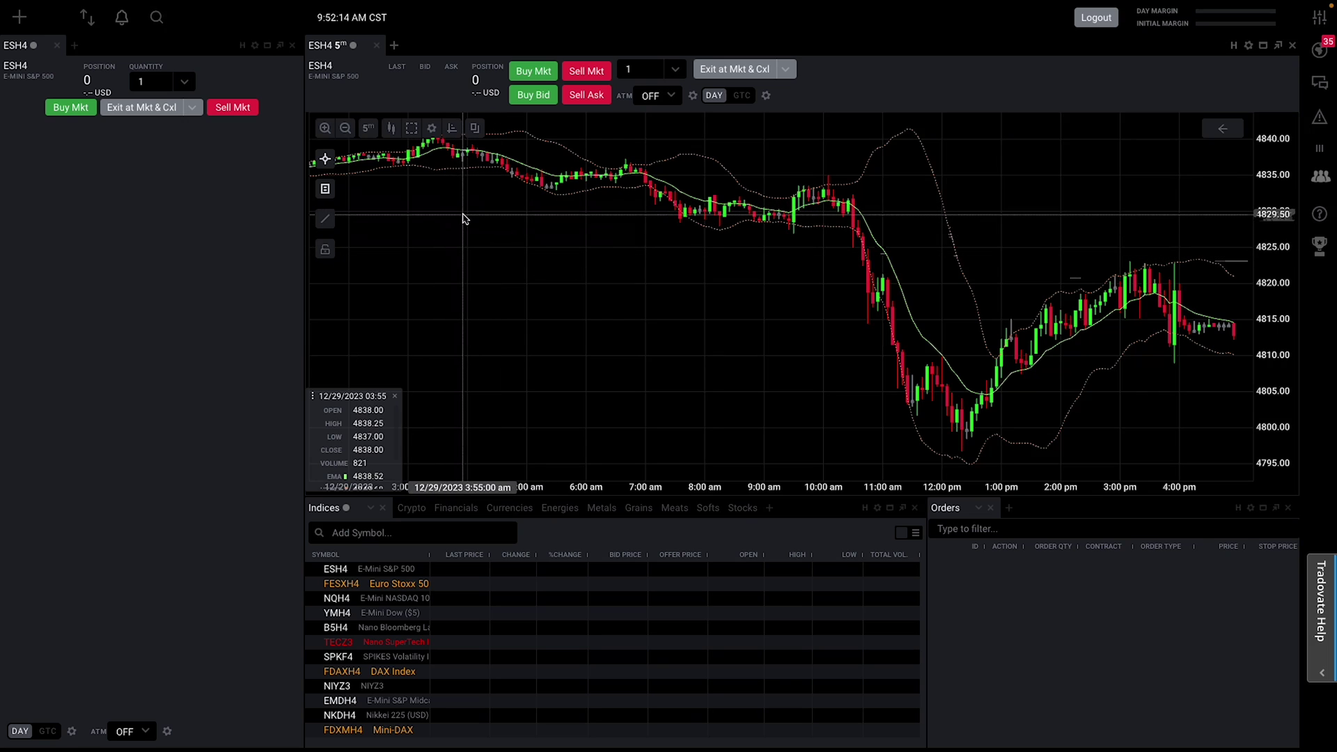
Switch the ESH4 chart's time period to 1 hour and again to a custom time of 2 minutes.
{"action": "left_click", "coordinate": [370, 130]}
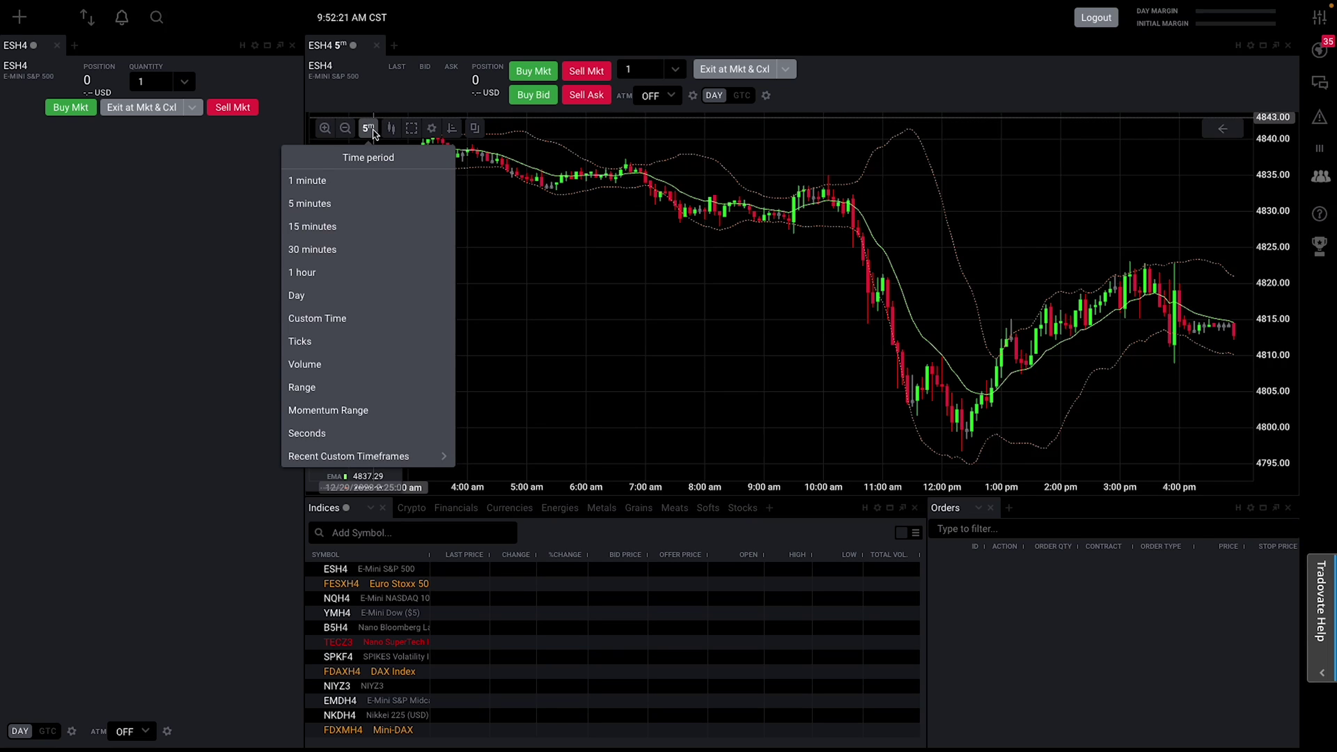
{"action": "left_click", "coordinate": [377, 272]}
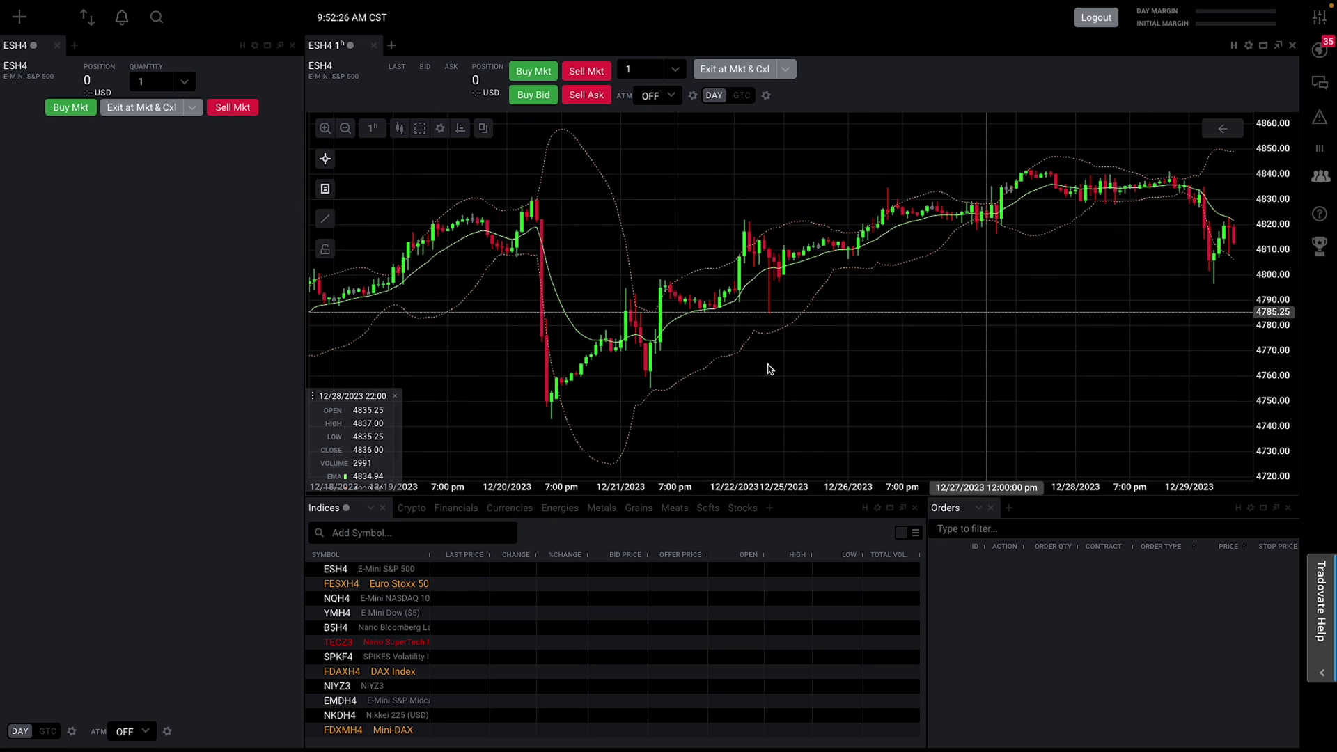
{"action": "left_click", "coordinate": [374, 130]}
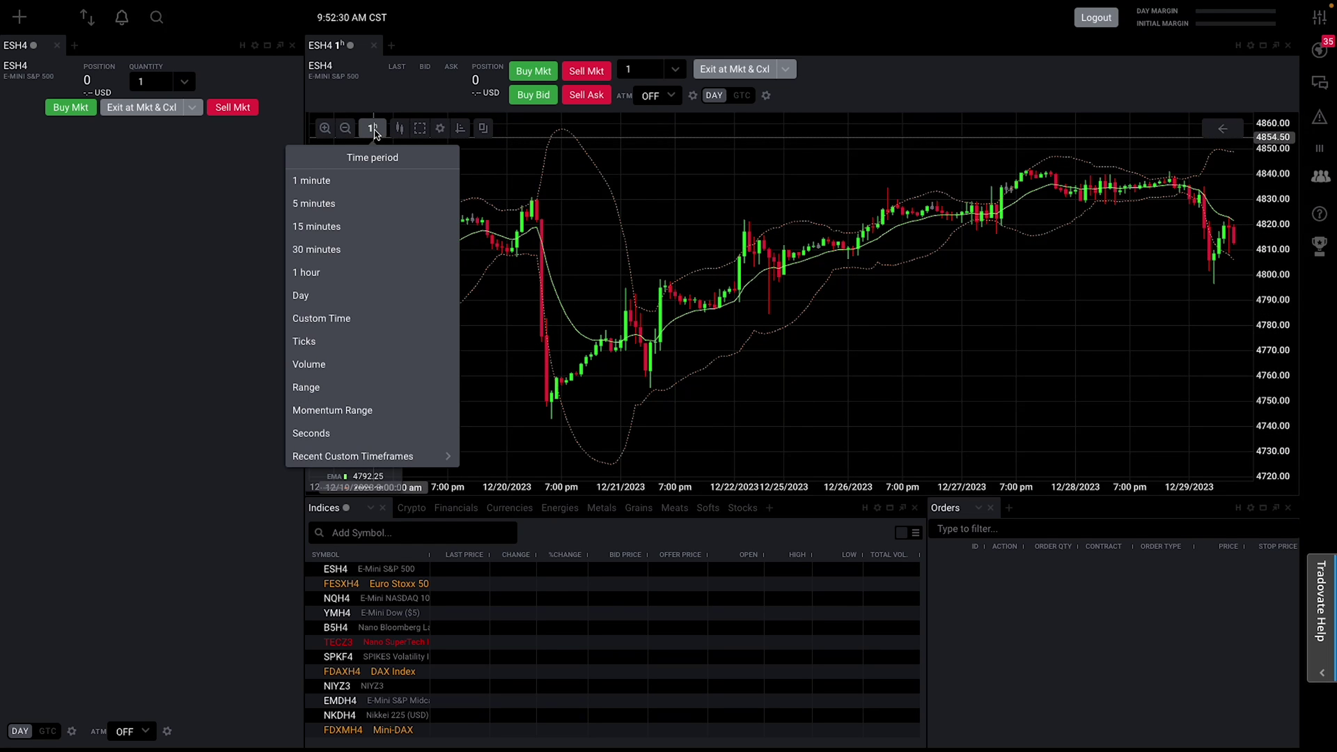
{"action": "left_click", "coordinate": [330, 319]}
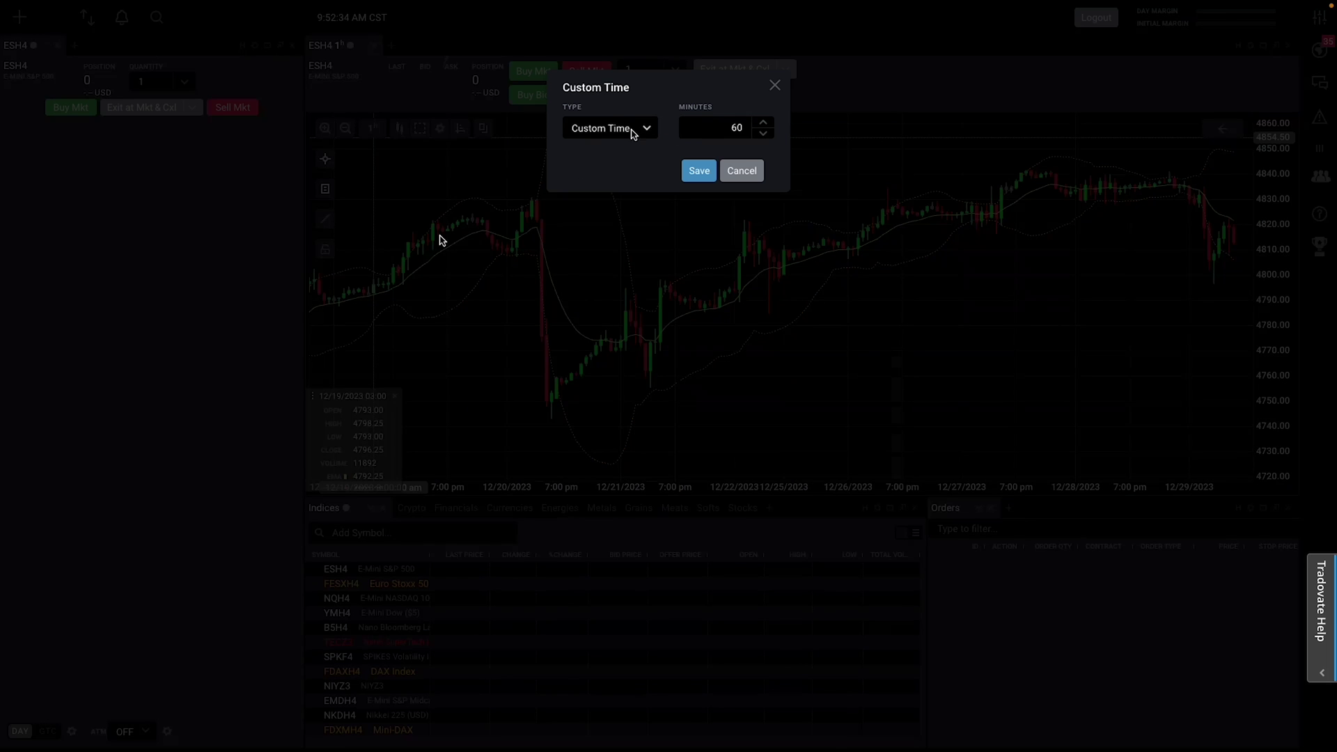
{"action": "key", "text": "BackSpace"}
{"action": "key", "text": "BackSpace"}
{"action": "left_click", "coordinate": [700, 171]}
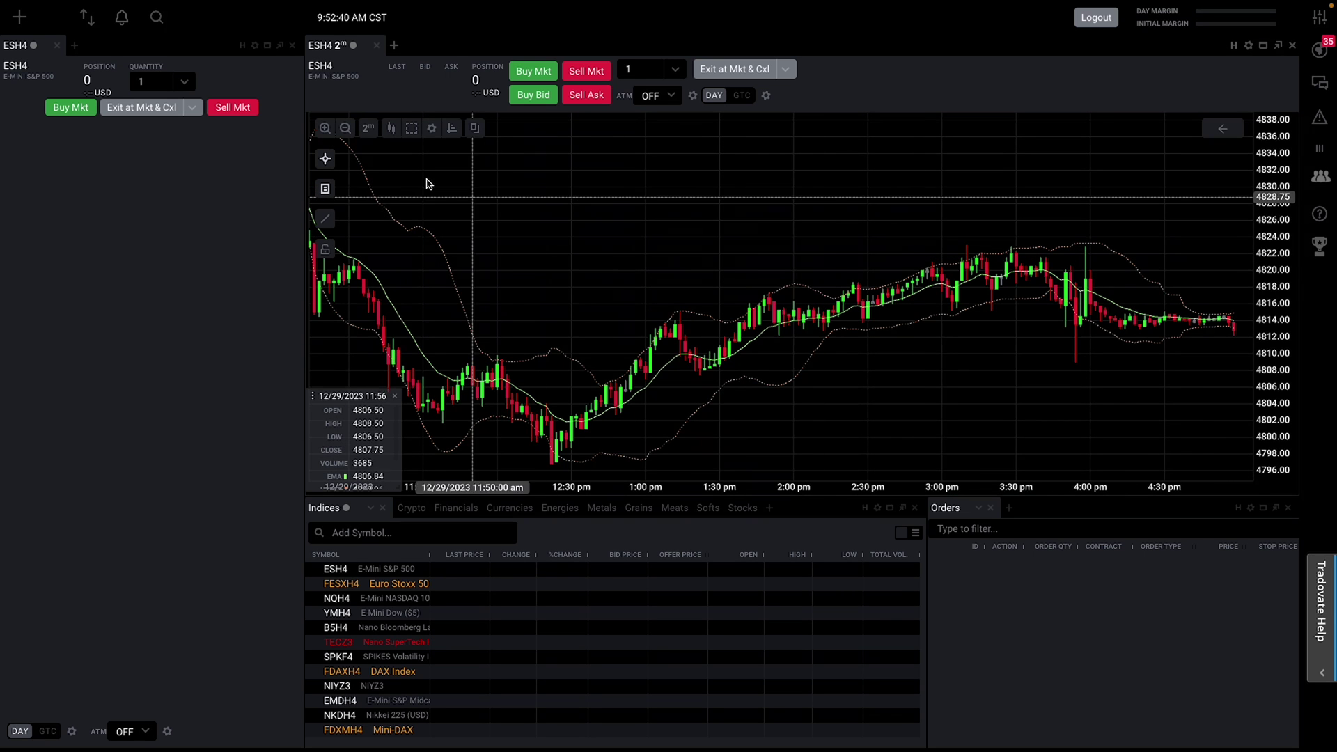
Set the ESH4 chart's time period to a custom time of 120 minutes.
{"action": "left_click", "coordinate": [368, 129]}
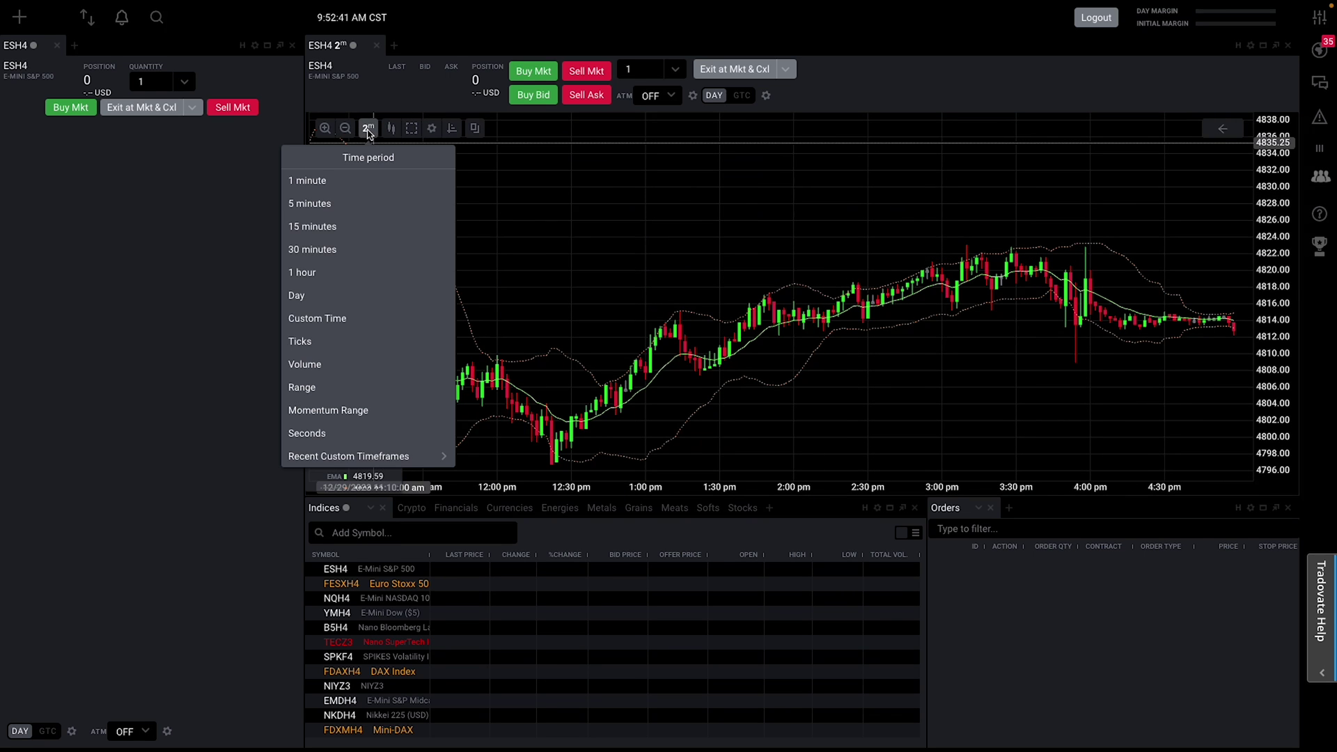
{"action": "left_click", "coordinate": [394, 324]}
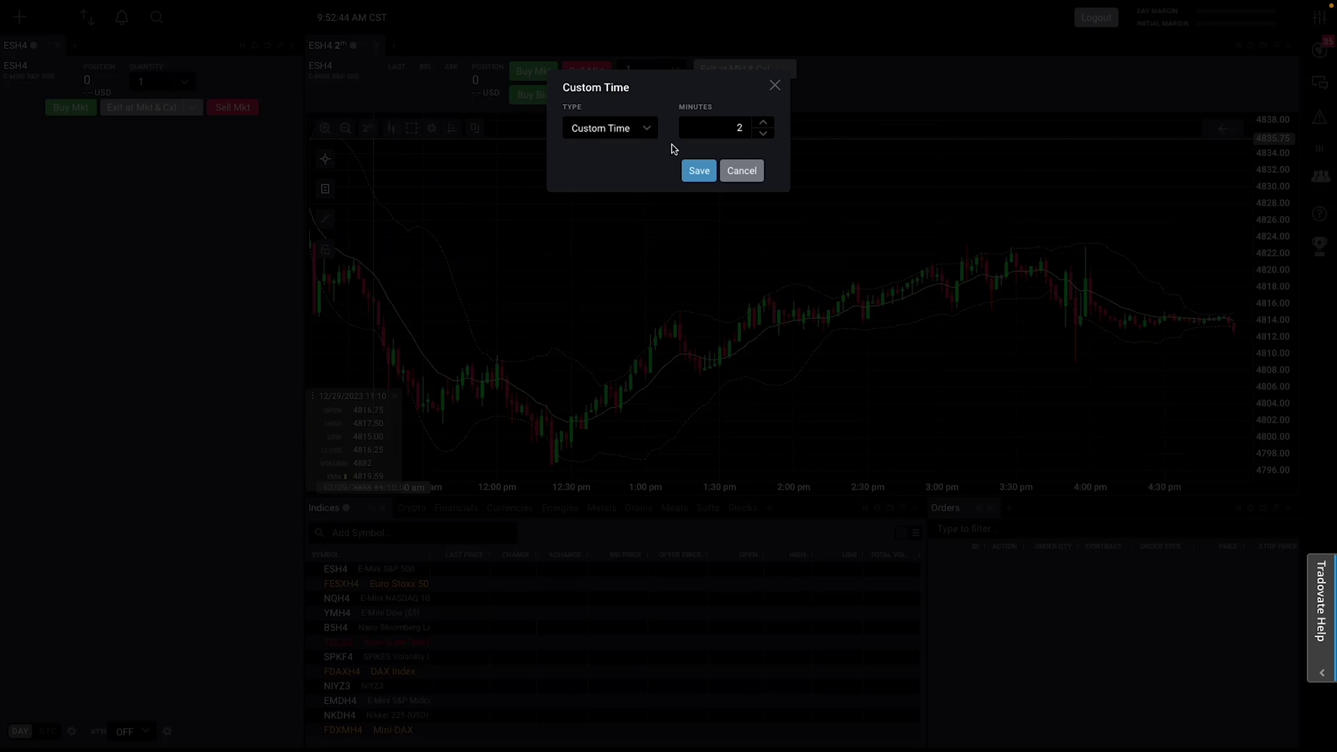
{"action": "left_click", "coordinate": [650, 129]}
{"action": "left_click", "coordinate": [649, 128]}
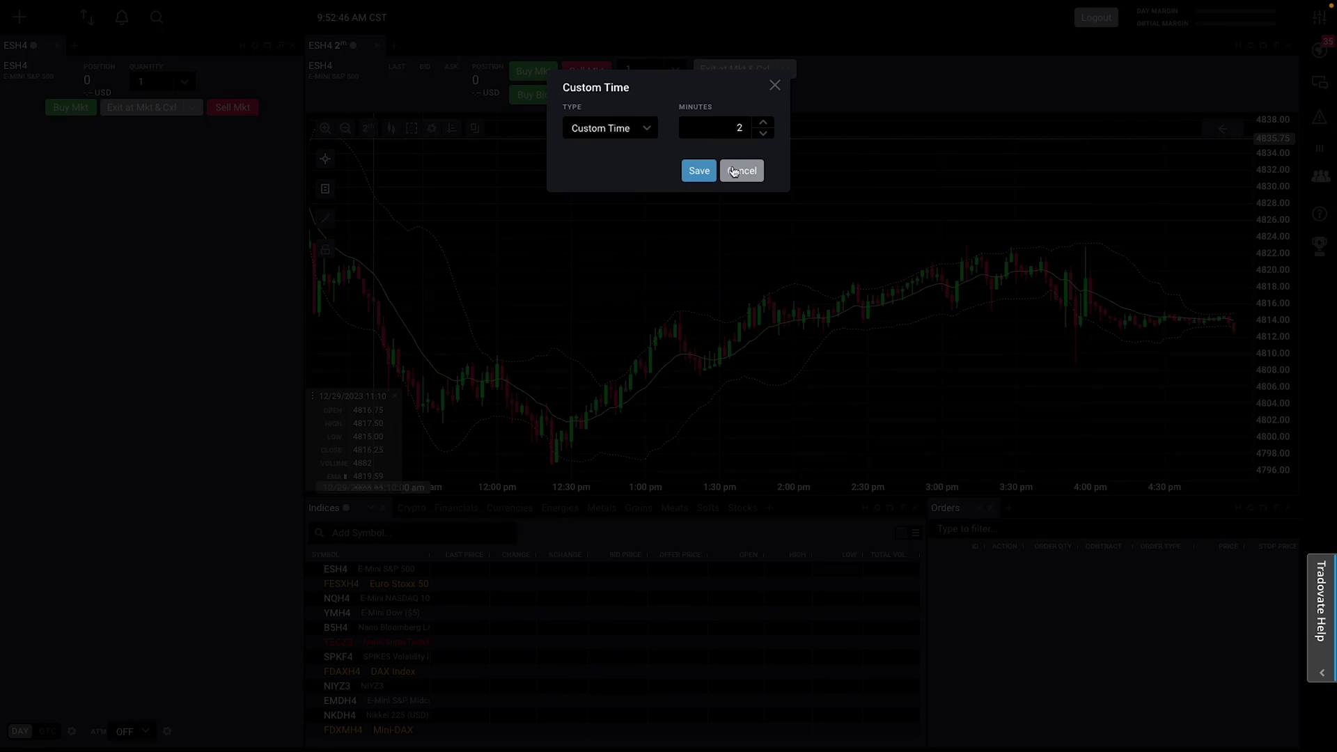
{"action": "left_click", "coordinate": [743, 132]}
{"action": "key", "text": "BackSpace"}
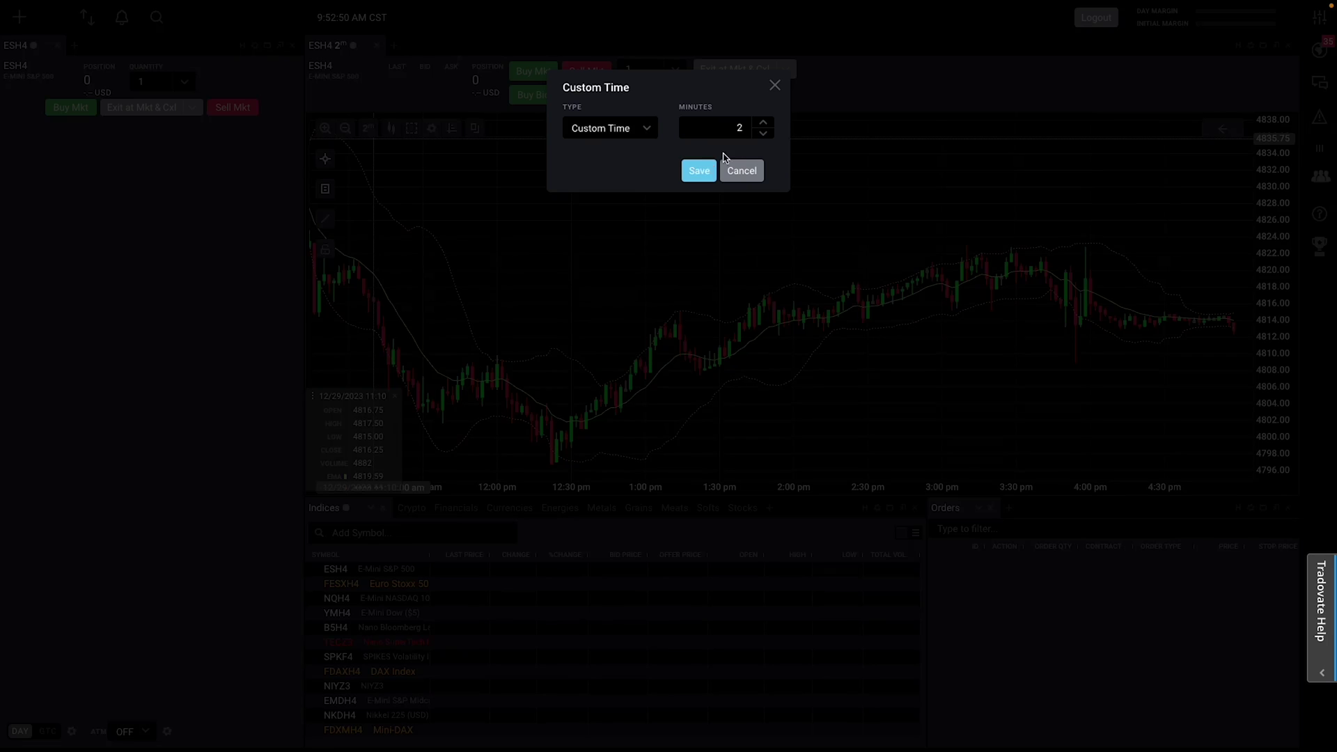
{"action": "type", "text": "120"}
{"action": "left_click", "coordinate": [696, 171]}
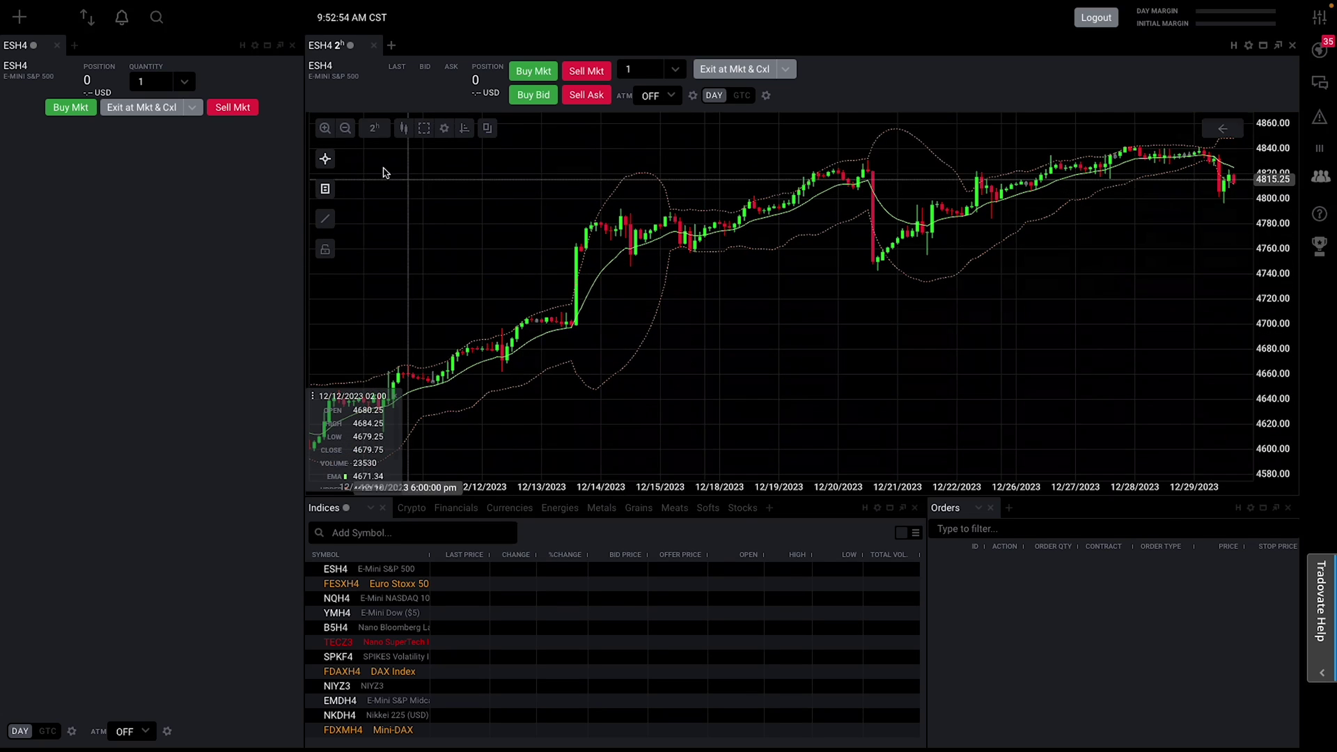
Toggle the visibility of the EMA and Bollinger indicators off and on, and delete both from the ESH4 chart.
{"action": "left_click_drag", "start_coordinate": [1127, 287], "coordinate": [1052, 293]}
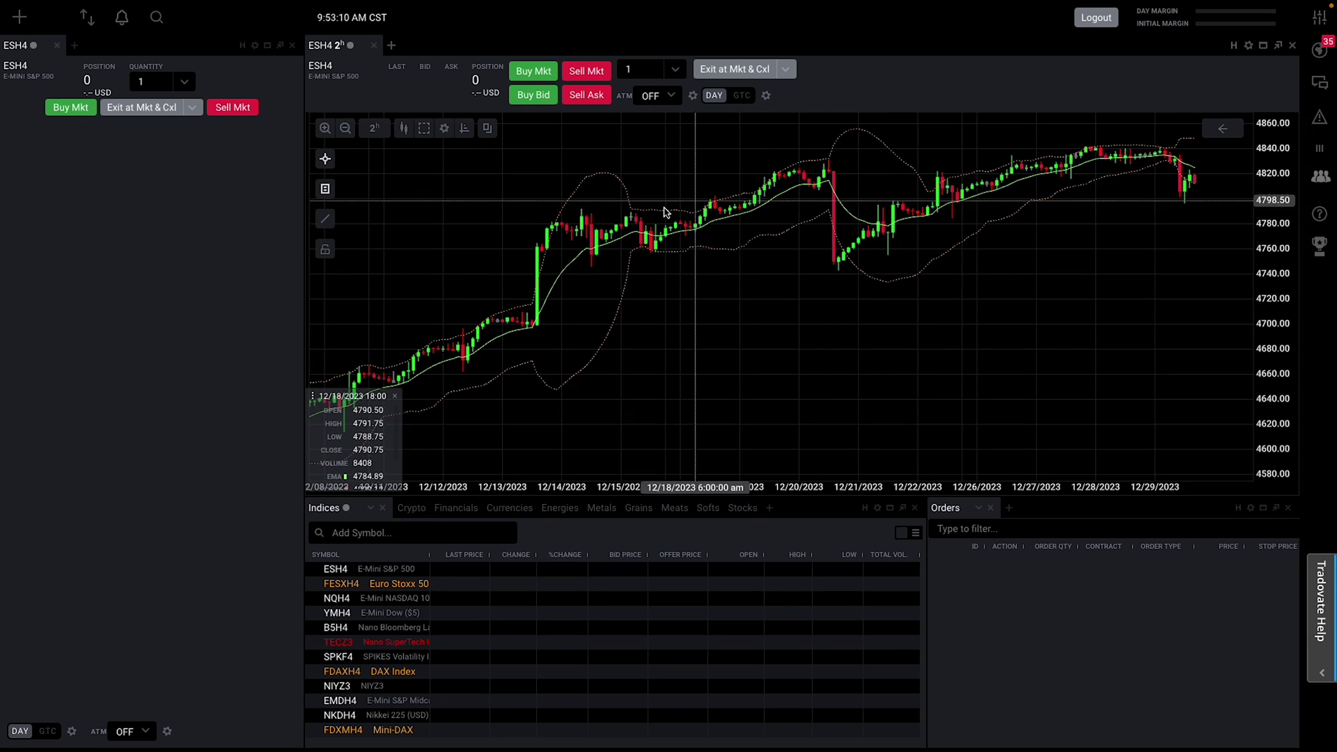
{"action": "left_click", "coordinate": [446, 129]}
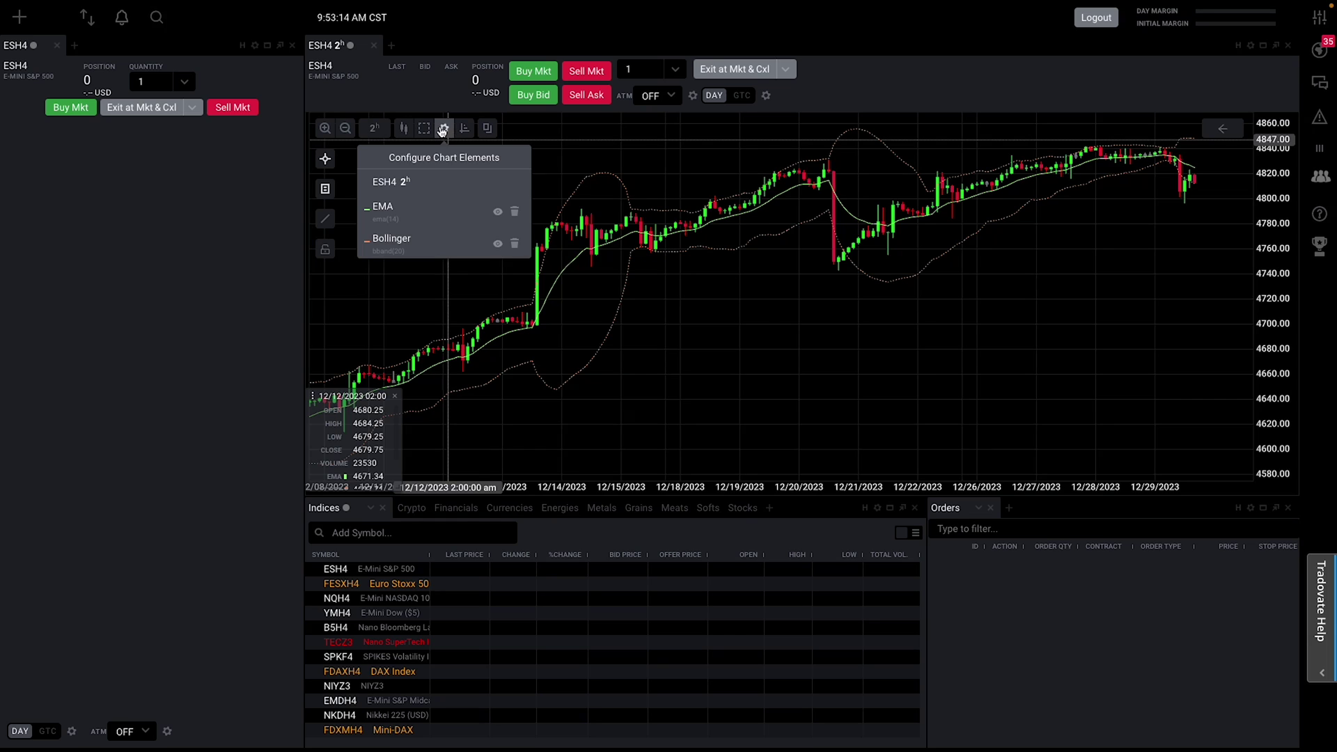
{"action": "left_click", "coordinate": [443, 131]}
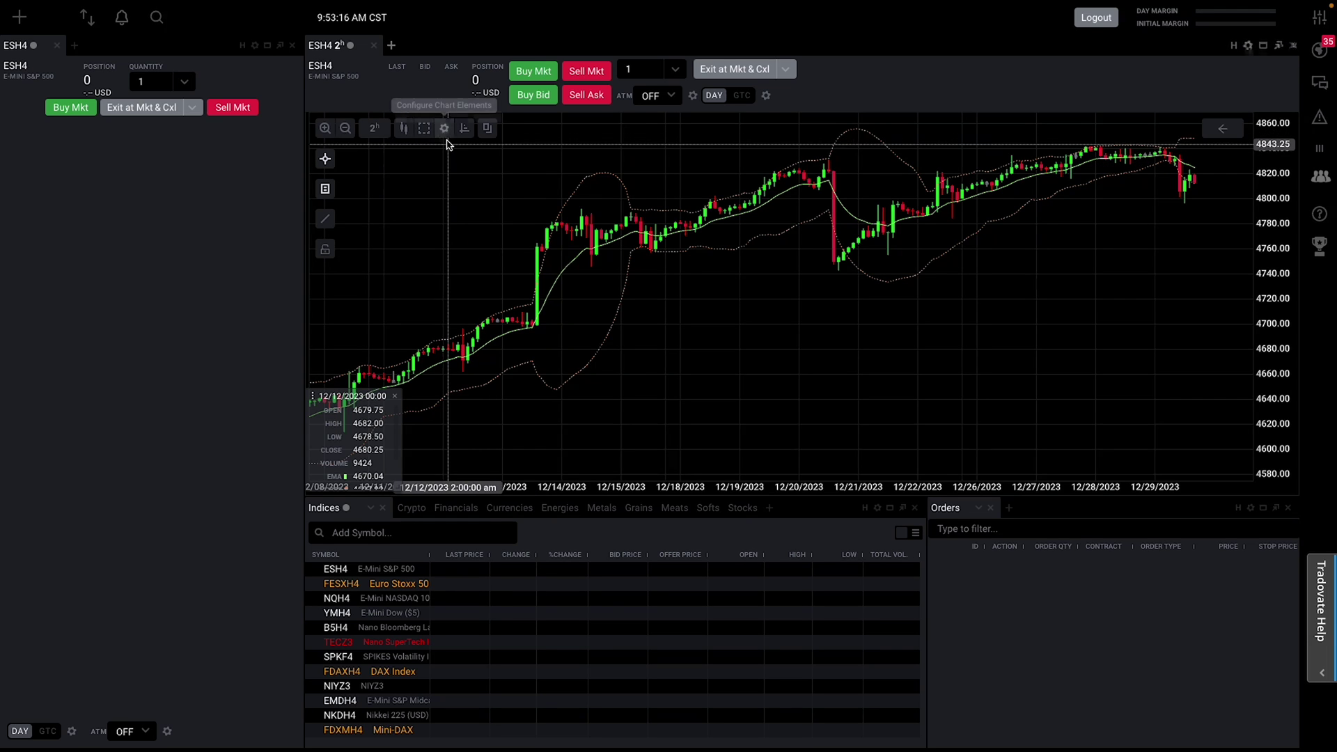
{"action": "left_click", "coordinate": [444, 128]}
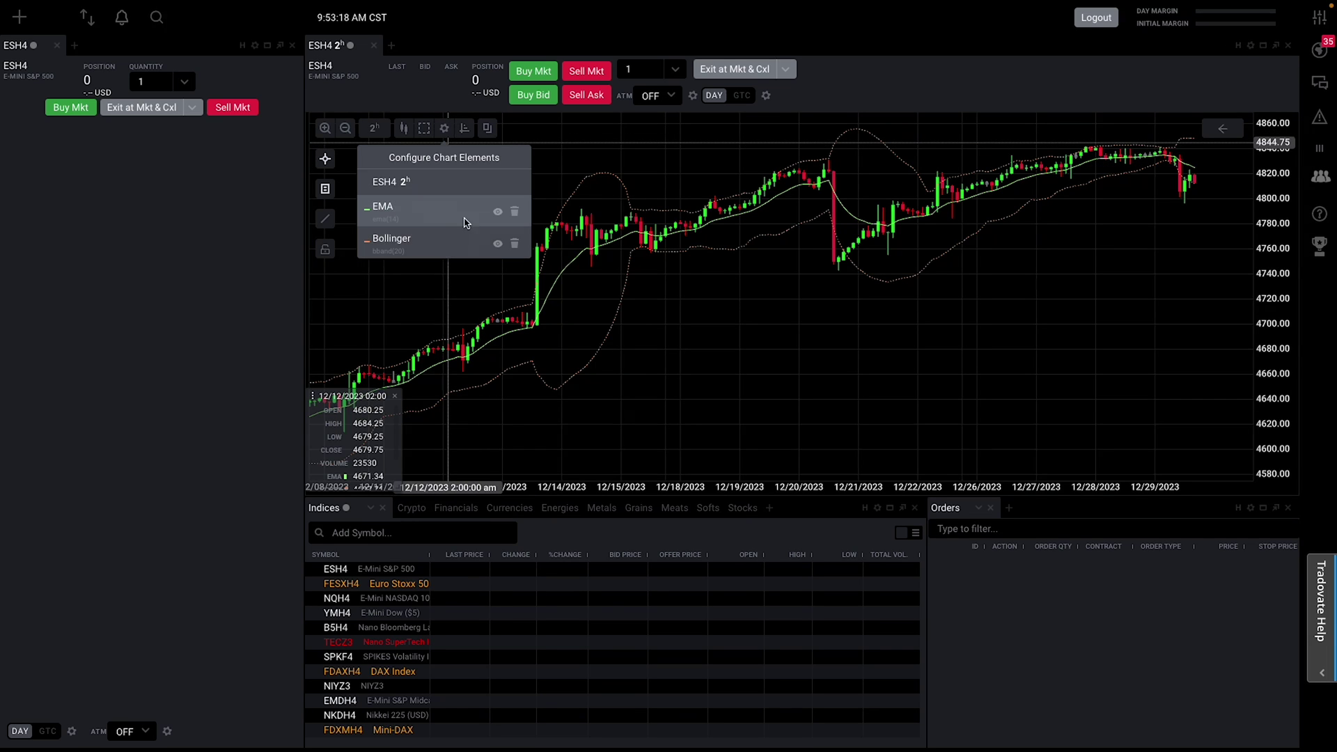
{"action": "left_click", "coordinate": [497, 211]}
{"action": "left_click", "coordinate": [497, 211]}
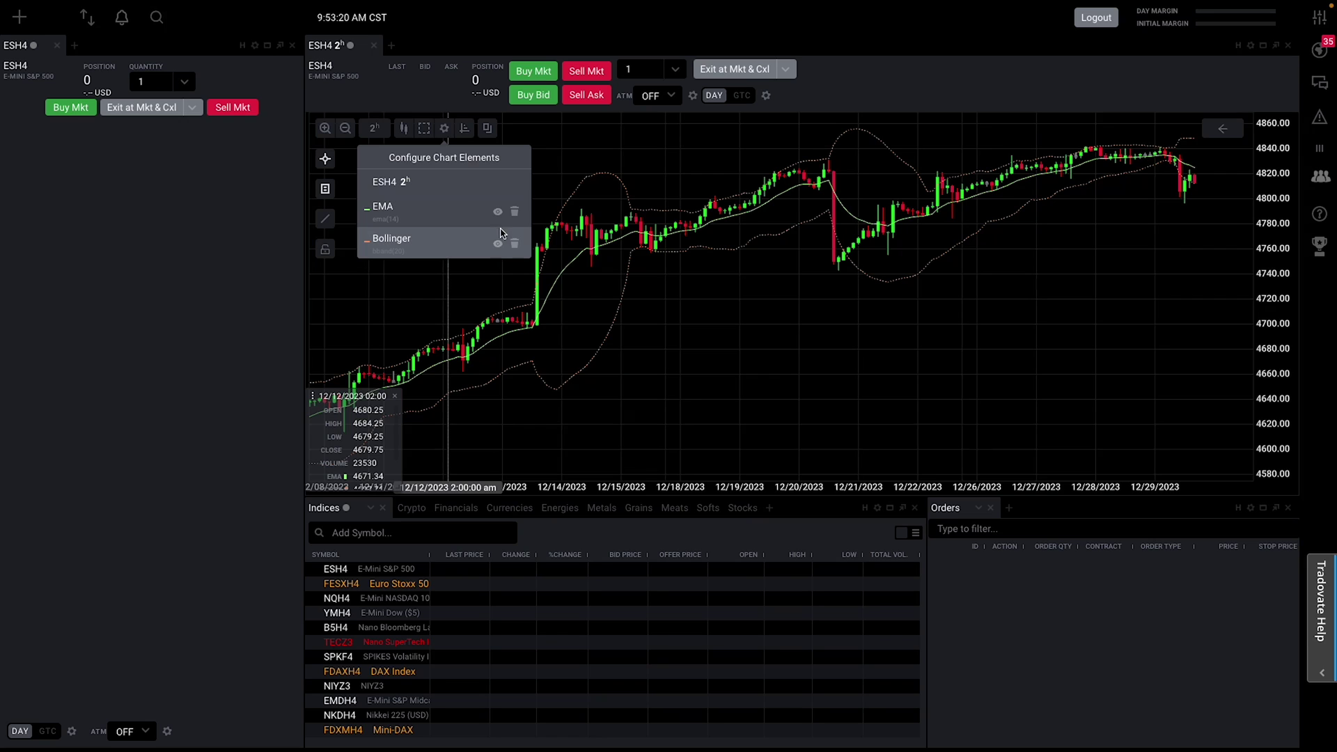
{"action": "left_click", "coordinate": [499, 245]}
{"action": "left_click", "coordinate": [499, 244]}
{"action": "left_click", "coordinate": [515, 211]}
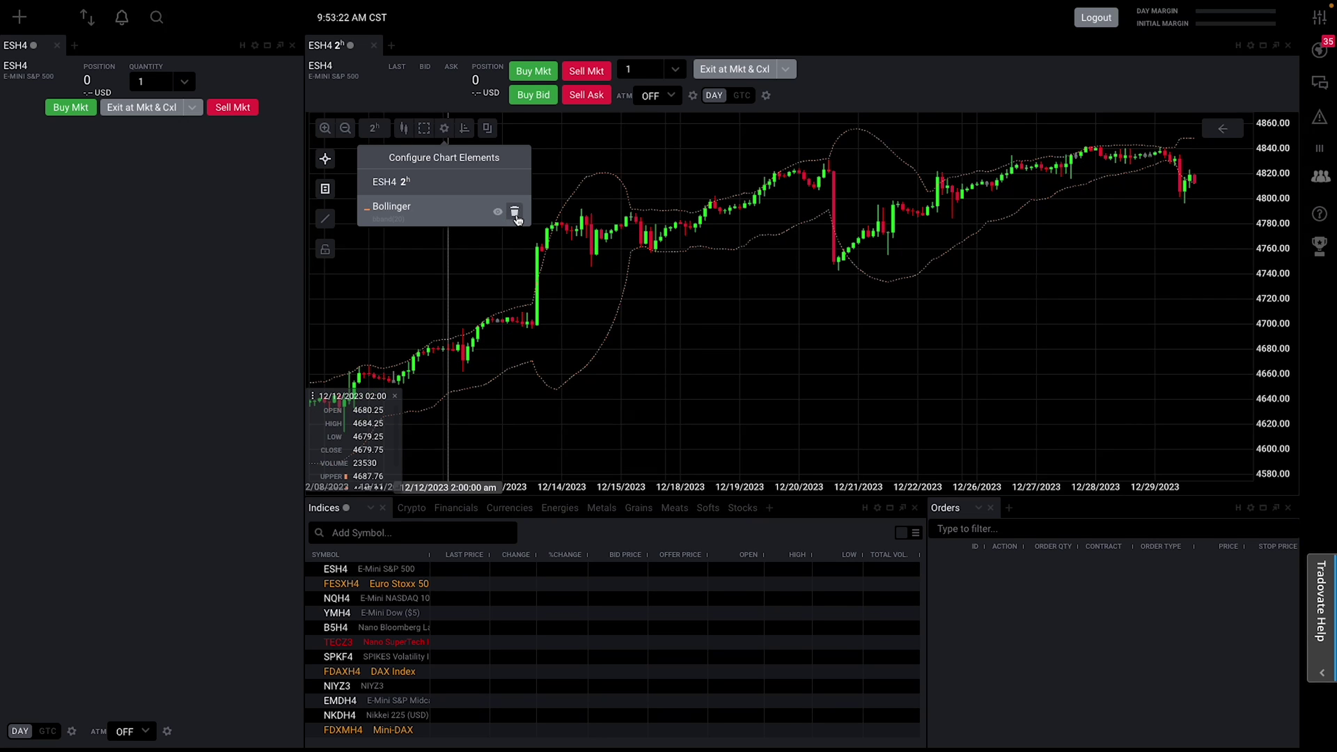
{"action": "left_click", "coordinate": [515, 213]}
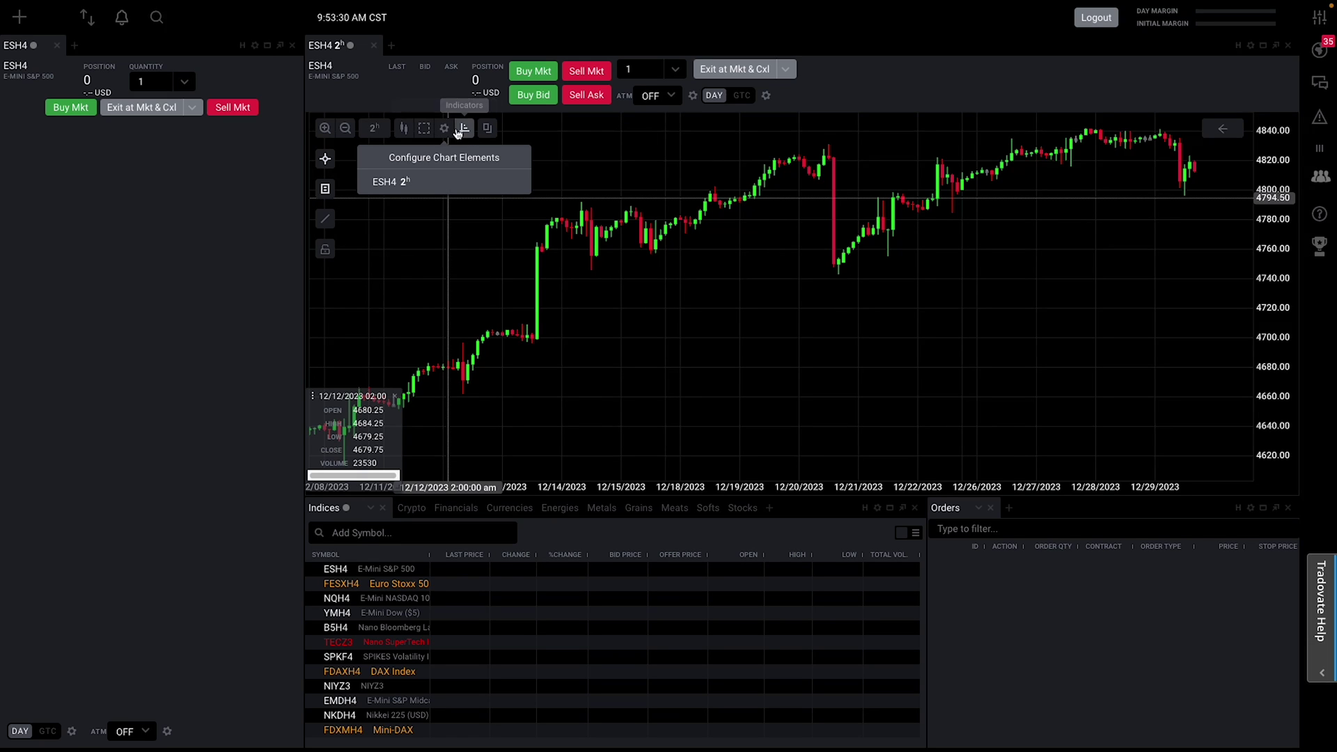
Add an EMA moving average indicator with a period of 12 to the ESH4 chart.
{"action": "left_click", "coordinate": [465, 131]}
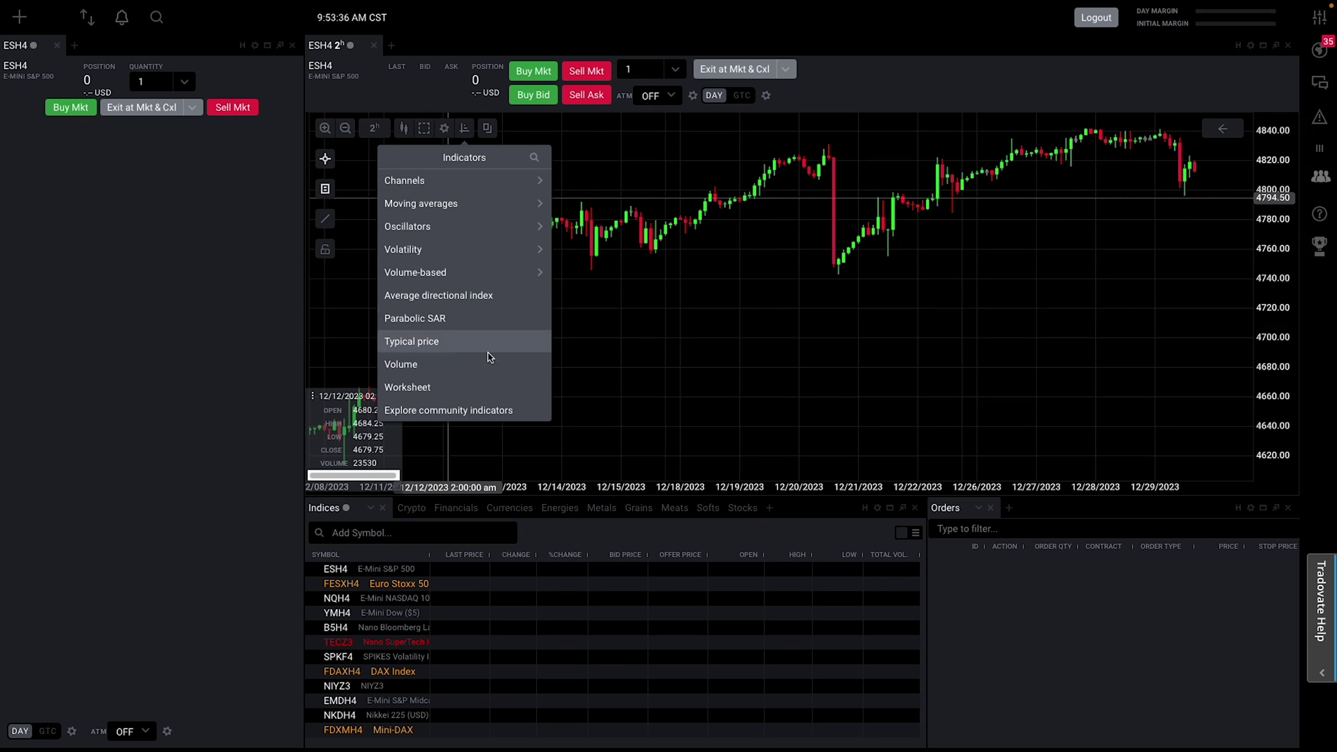
{"action": "left_click", "coordinate": [496, 202]}
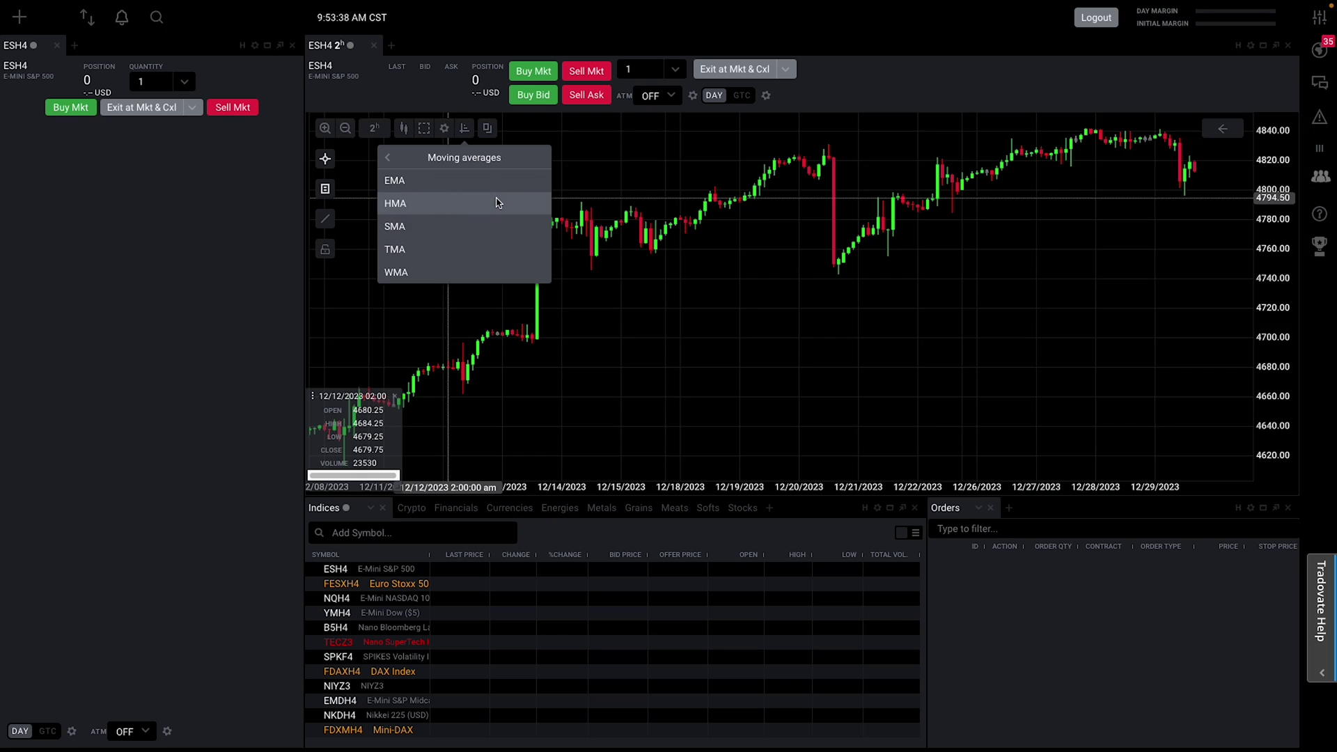
{"action": "left_click", "coordinate": [448, 191]}
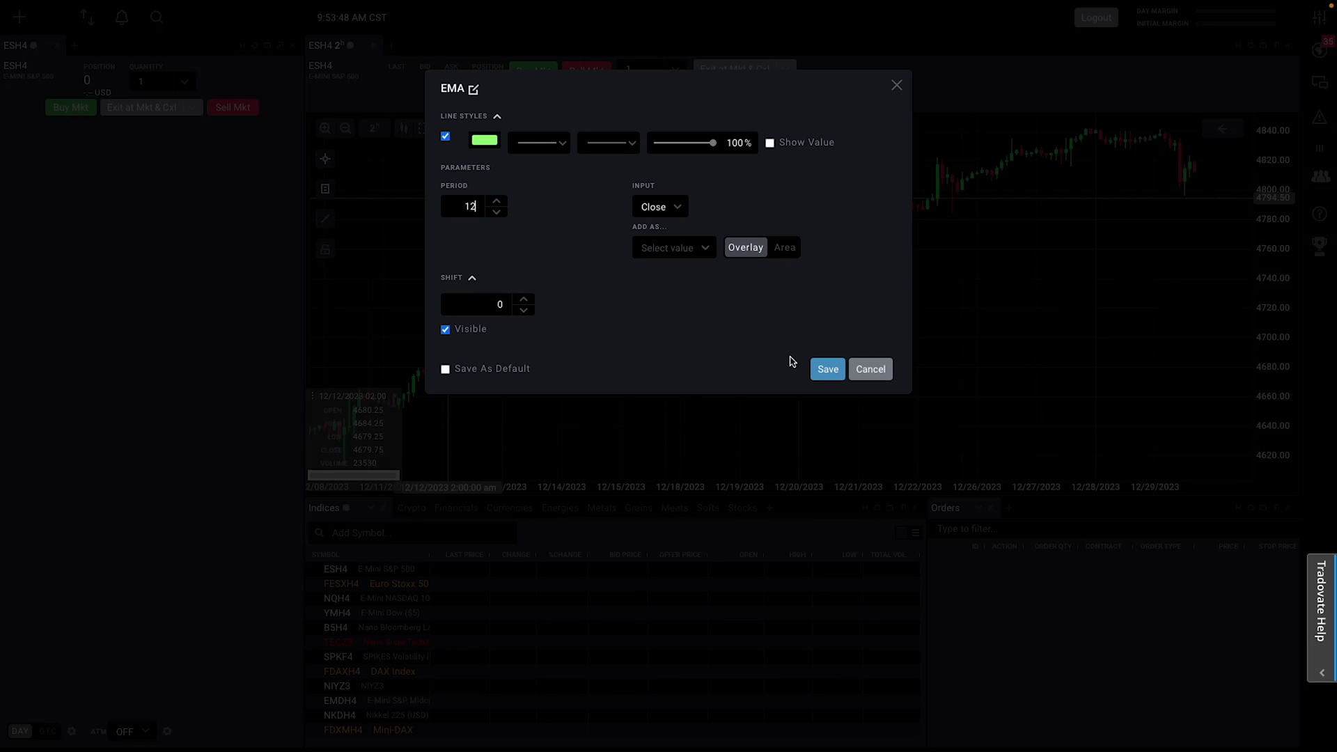
{"action": "left_click", "coordinate": [828, 369]}
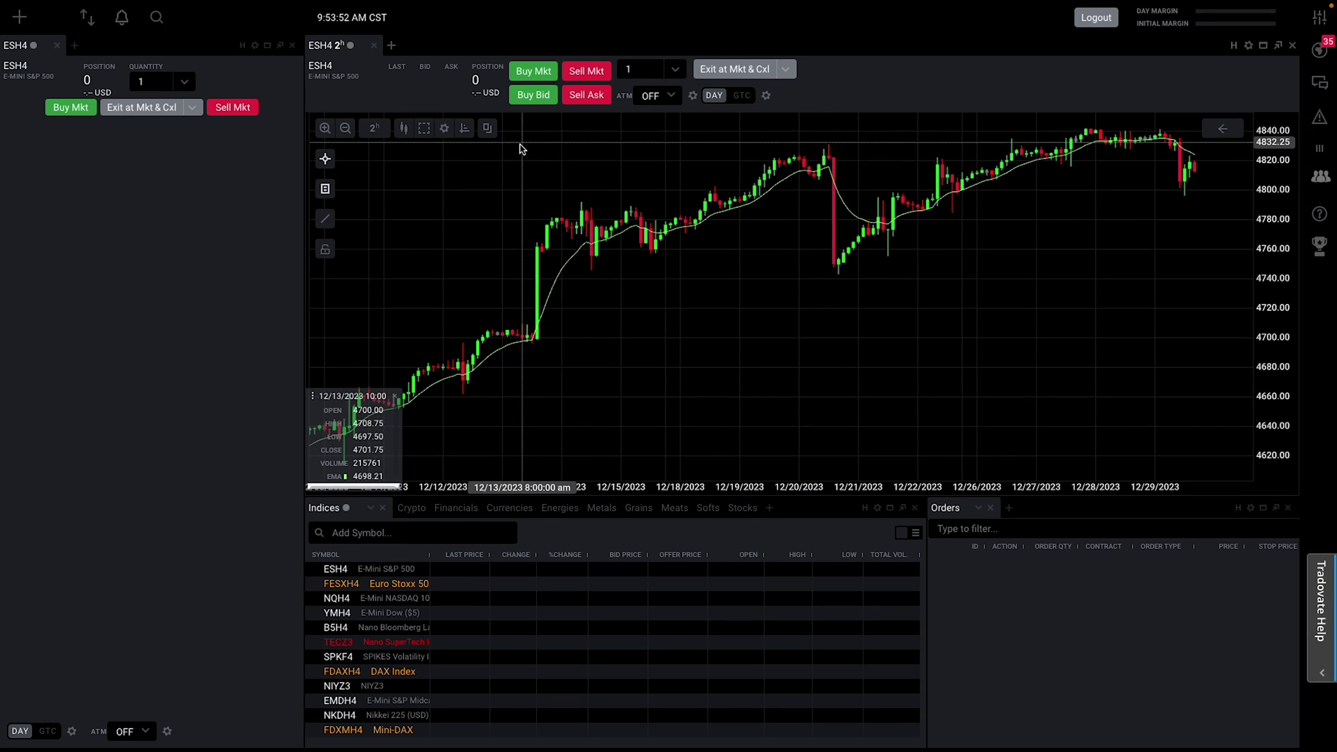
Delete the EMA indicator from the ESH4 chart.
{"action": "left_click", "coordinate": [446, 129]}
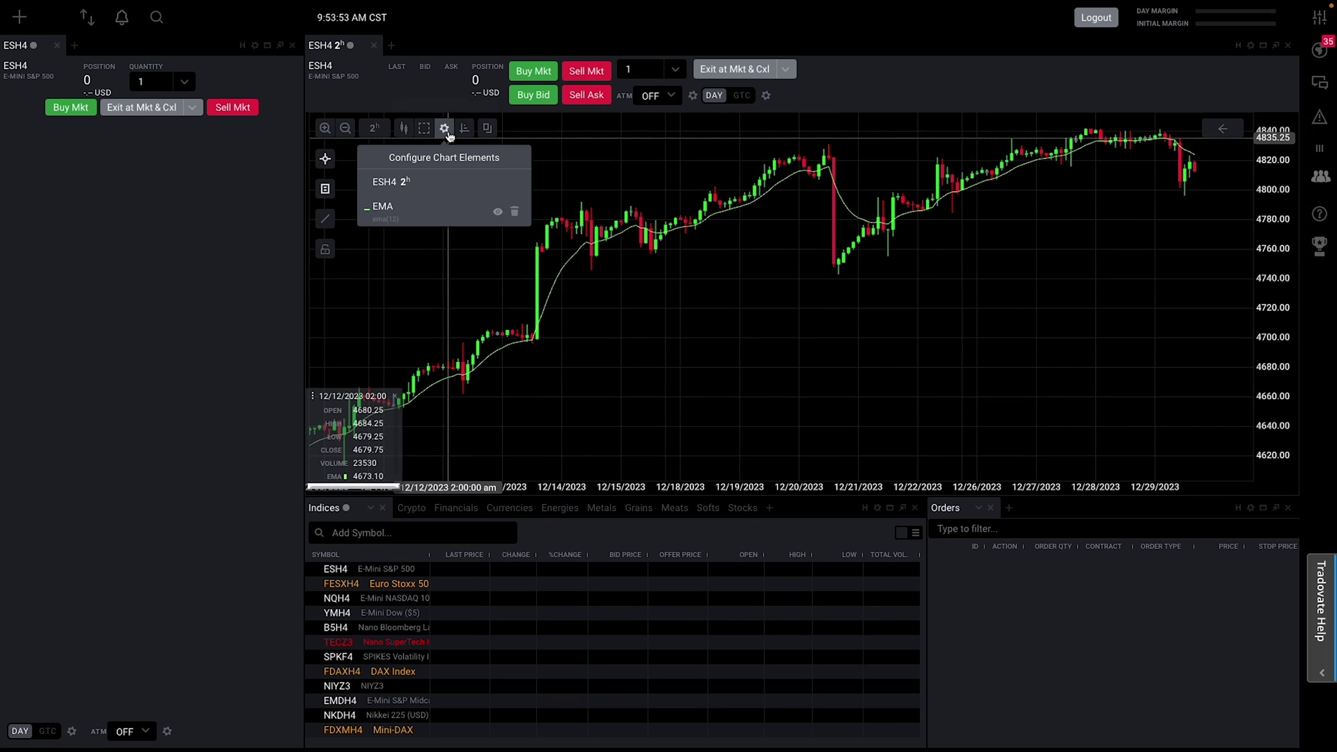
{"action": "left_click", "coordinate": [516, 212]}
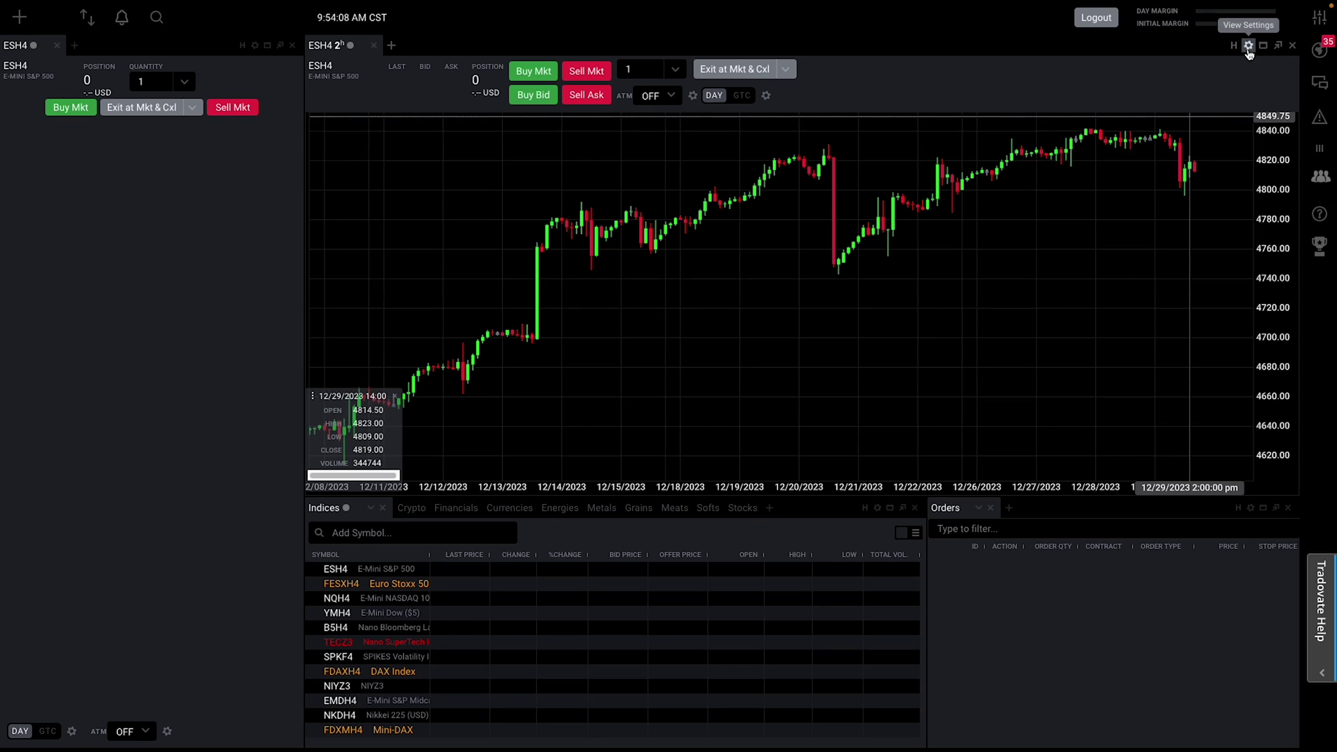
Enable the bar countdown for the ESH4 chart, leaving alerting off, and save the settings.
{"action": "left_click", "coordinate": [1250, 46]}
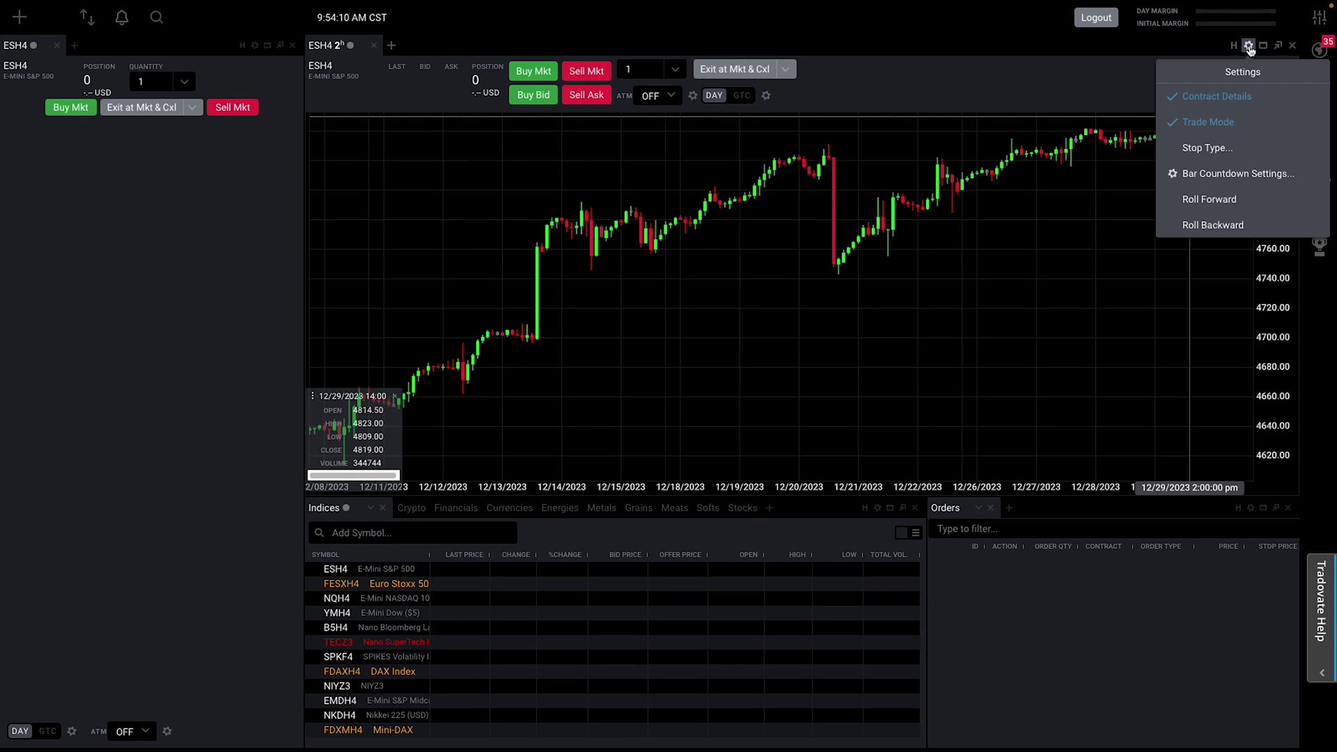
{"action": "left_click", "coordinate": [1226, 175]}
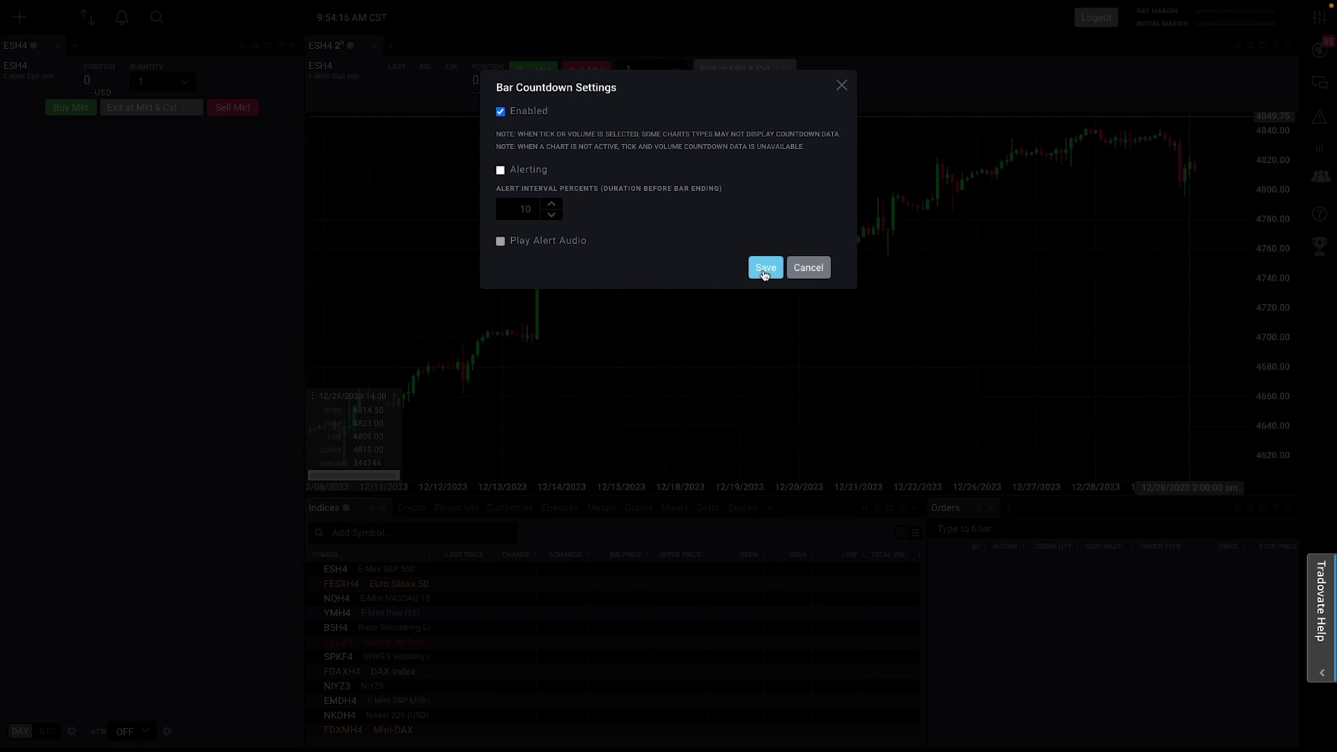
{"action": "left_click", "coordinate": [765, 268]}
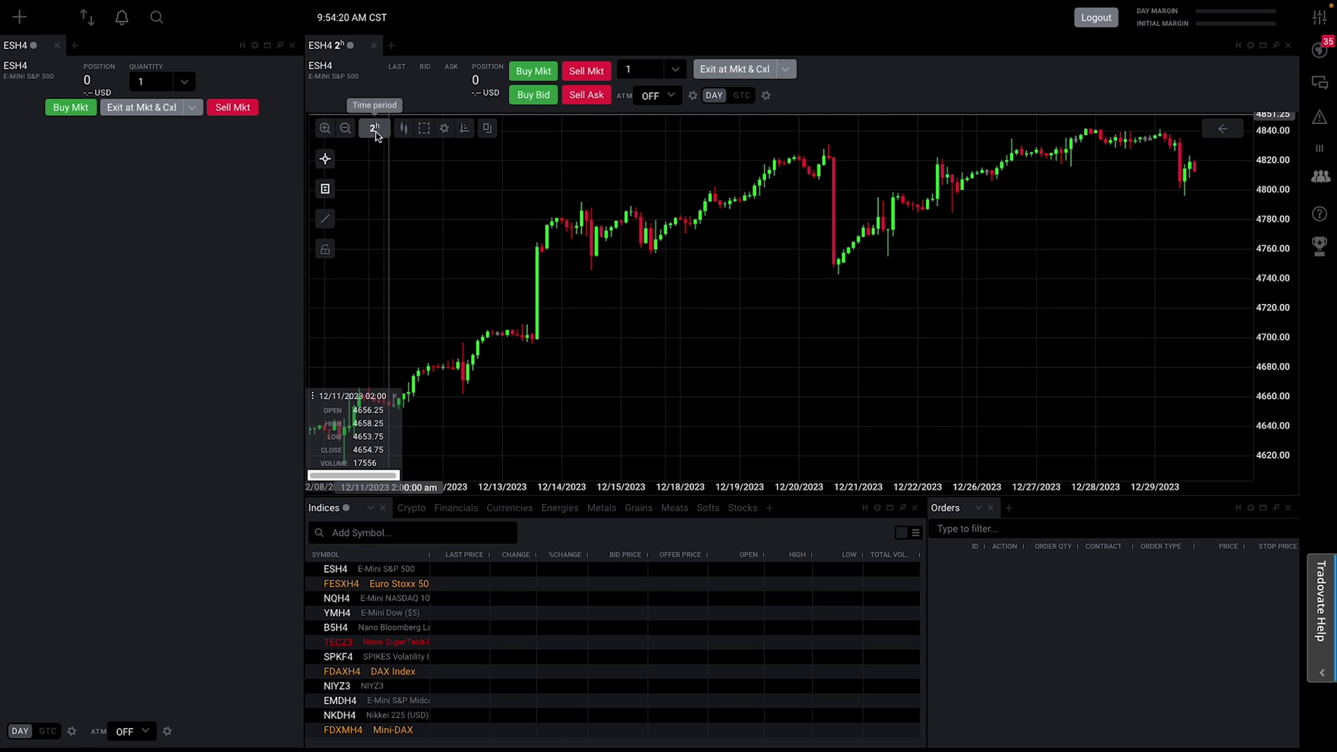
Switch the ESH4 chart's time period to 15 minutes and again to 5 minutes.
{"action": "left_click", "coordinate": [377, 133]}
{"action": "left_click", "coordinate": [365, 228]}
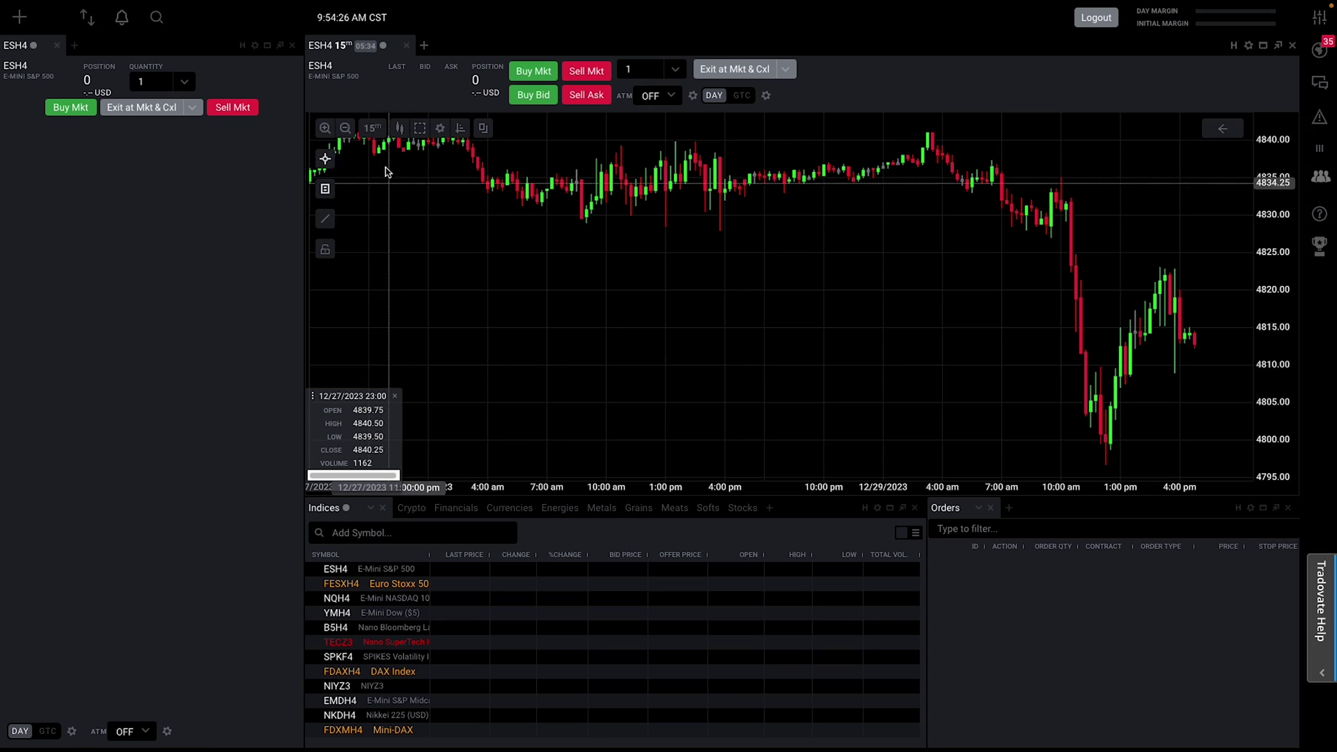
{"action": "left_click", "coordinate": [368, 128]}
{"action": "left_click", "coordinate": [396, 209]}
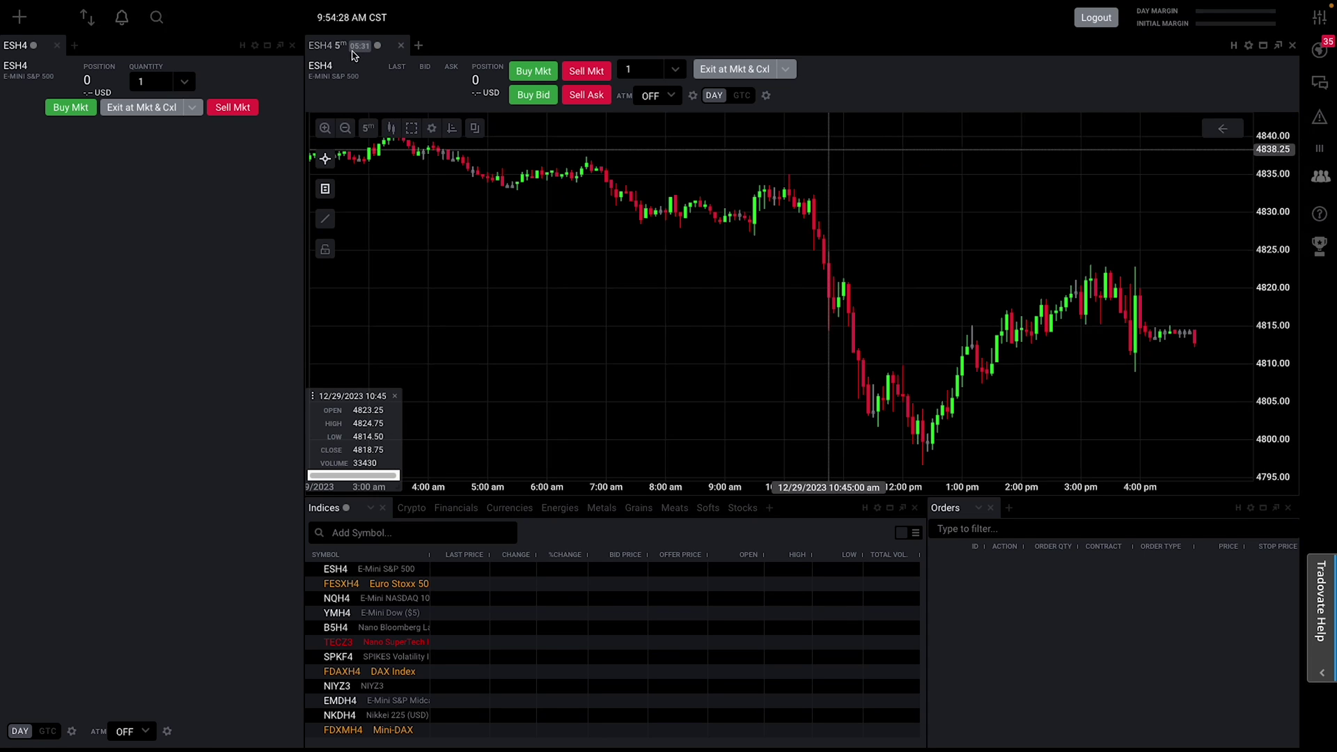
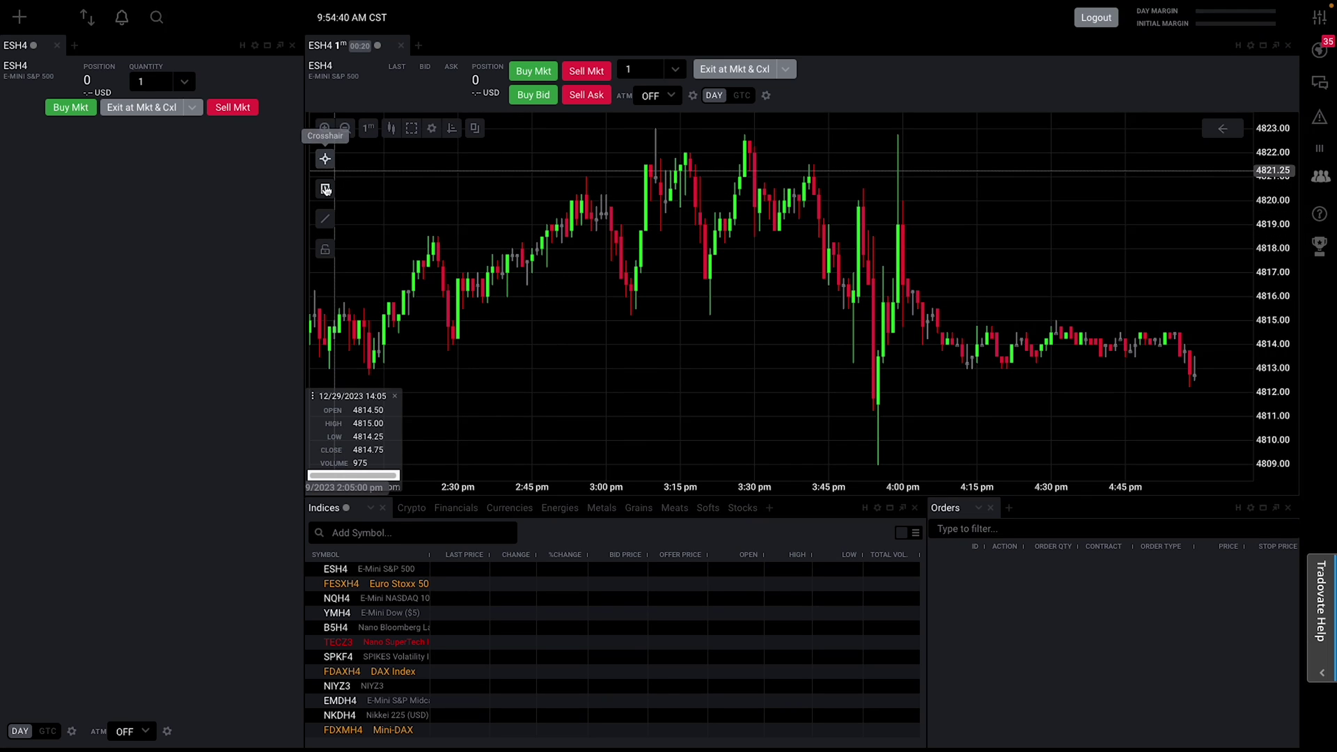
Draw a horizontal line on the ESH4 chart at price 4812.25, from 16:58 back to 14:43.
{"action": "left_click", "coordinate": [325, 223]}
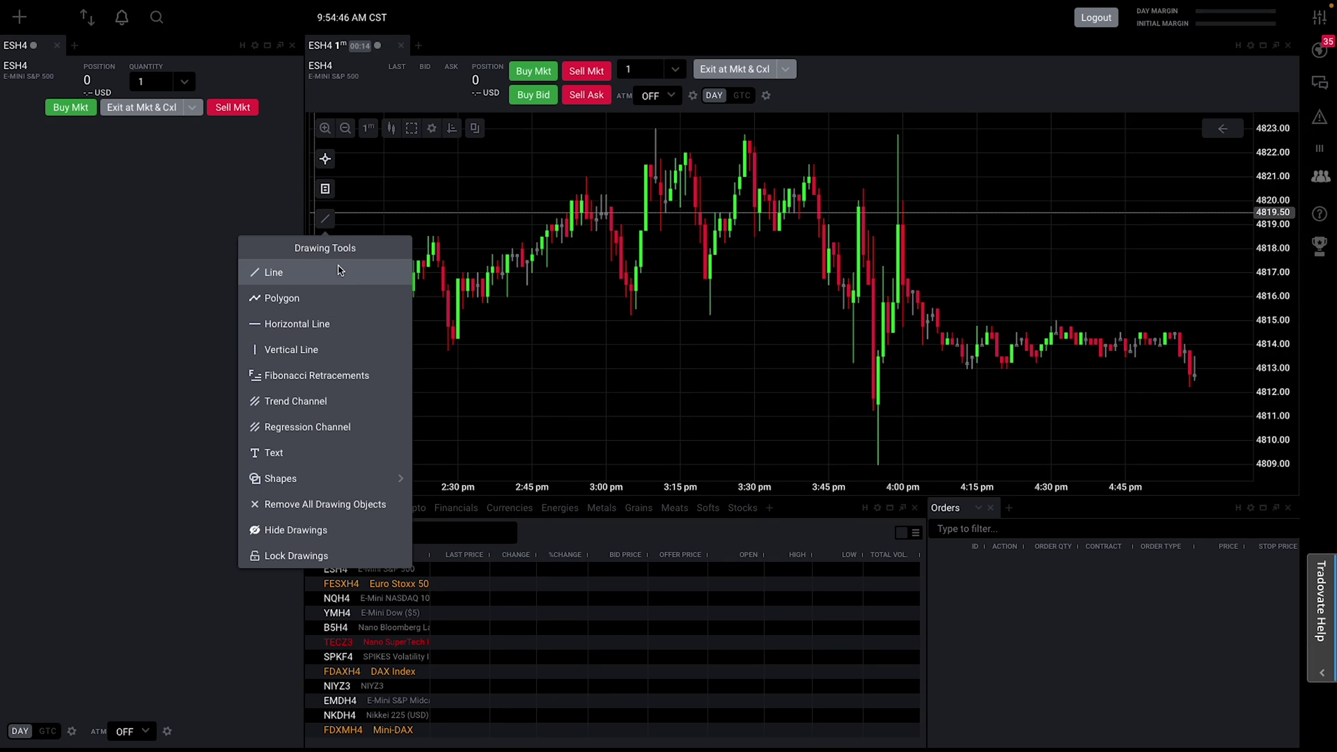
{"action": "left_click", "coordinate": [347, 326]}
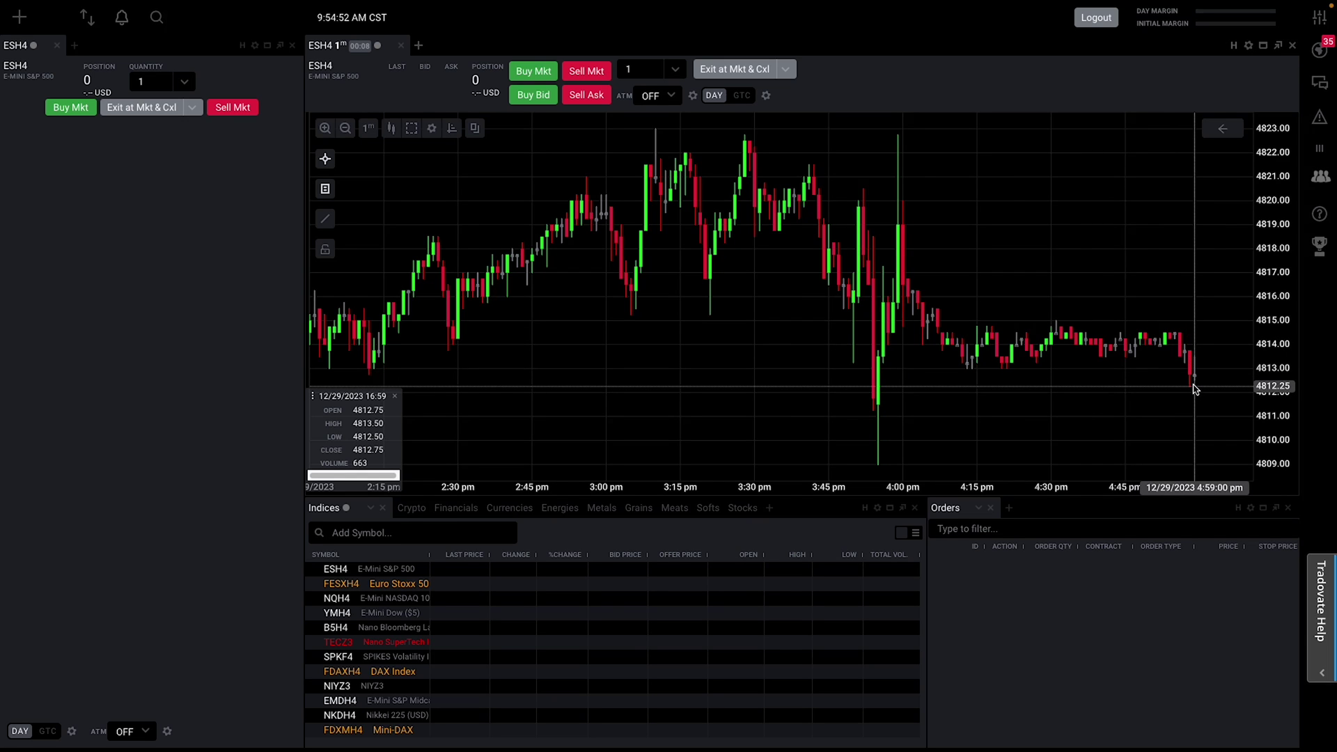
{"action": "left_click_drag", "start_coordinate": [1189, 387], "coordinate": [522, 386]}
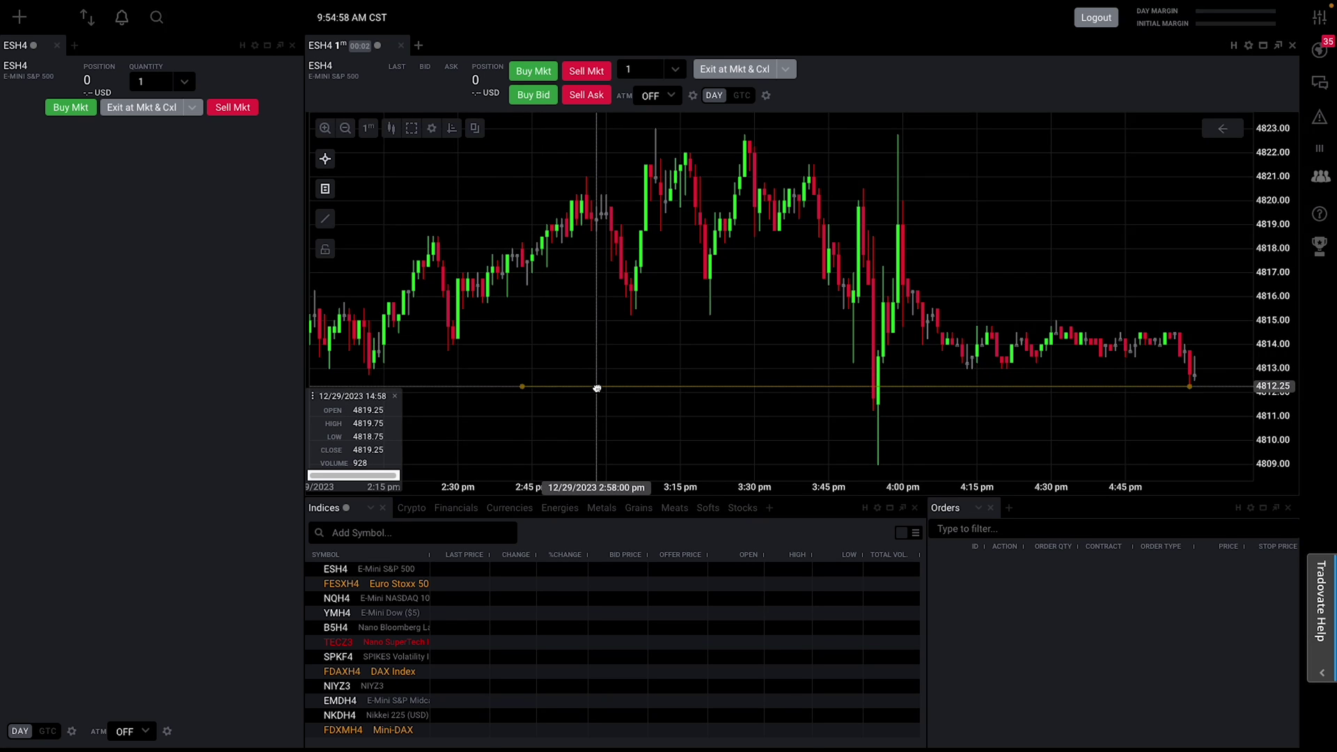
Give the horizontal line the finest dotted pattern and 19% opacity, and save its settings.
{"action": "double_click", "coordinate": [597, 388]}
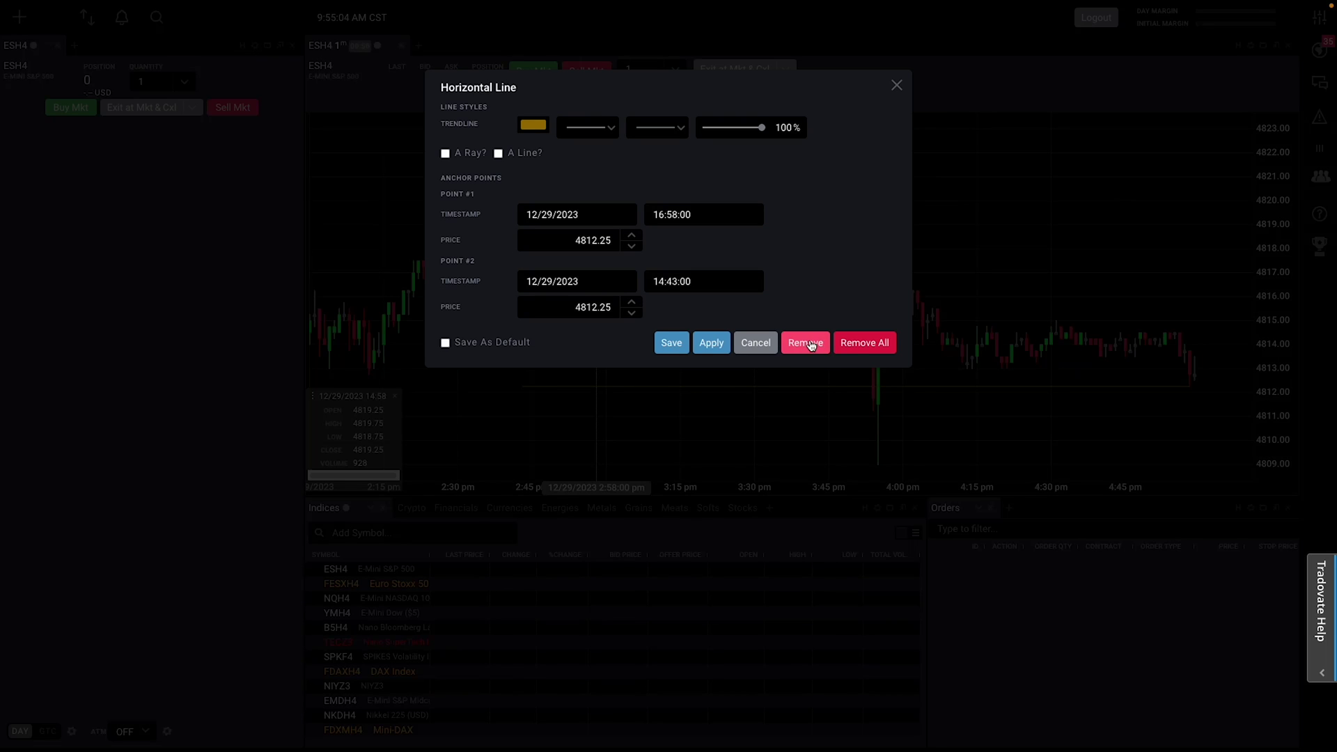
{"action": "left_click", "coordinate": [605, 136]}
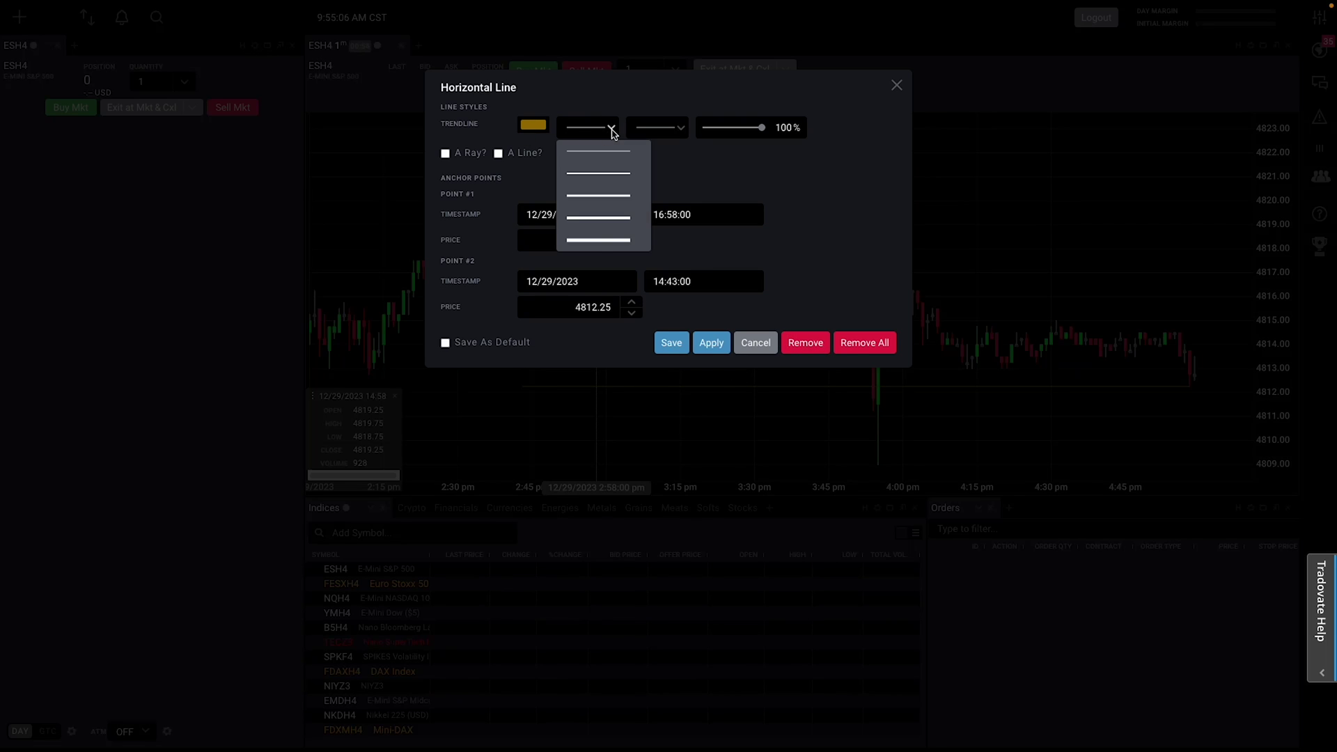
{"action": "left_click", "coordinate": [672, 127]}
{"action": "left_click", "coordinate": [681, 130]}
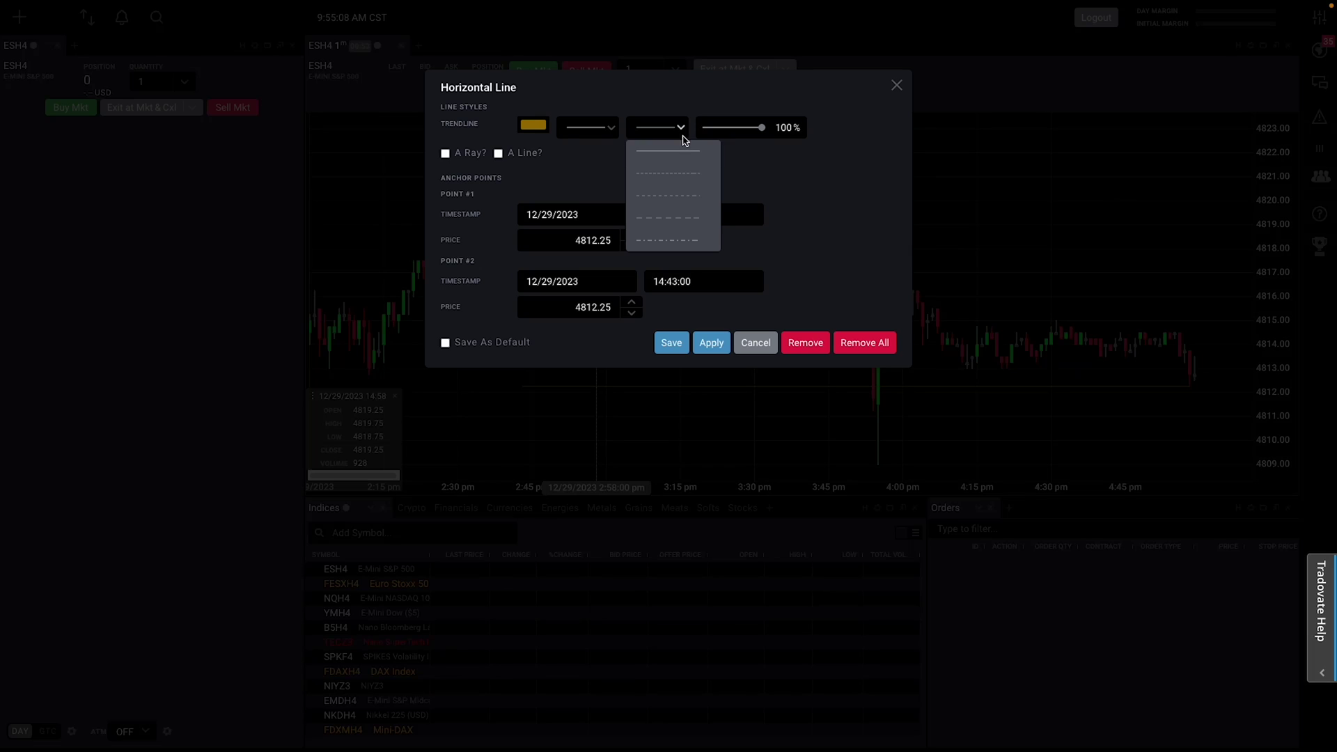
{"action": "left_click", "coordinate": [671, 177]}
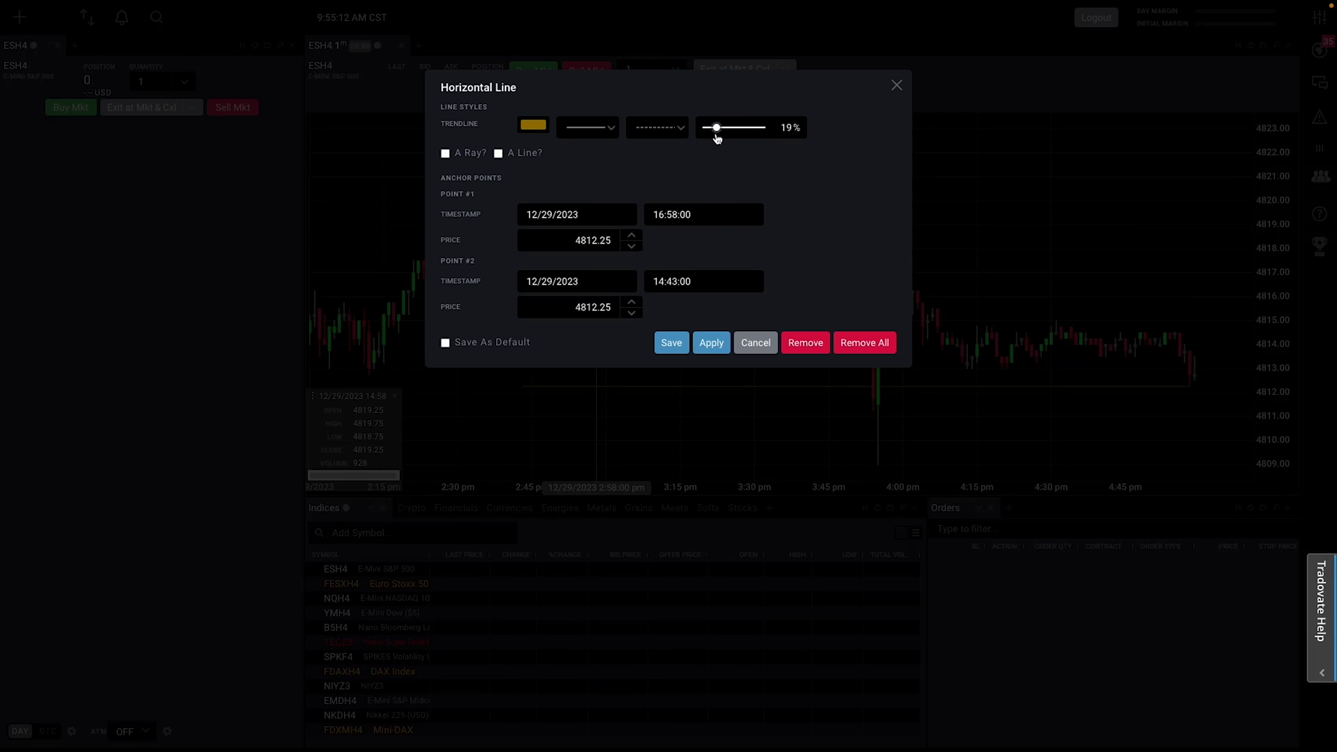
{"action": "left_click", "coordinate": [671, 343]}
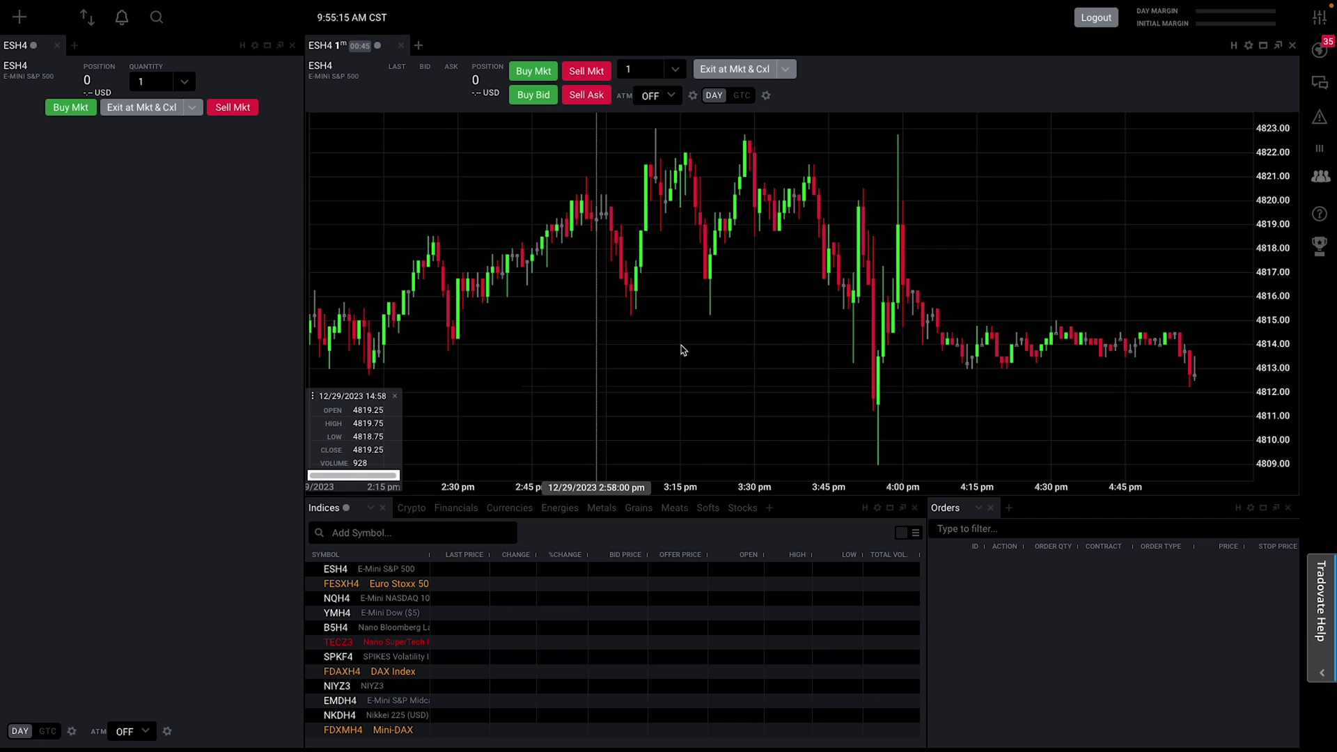
Set the horizontal line's opacity to 100%, save it, and remove the line from the ESH4 chart.
{"action": "double_click", "coordinate": [954, 387]}
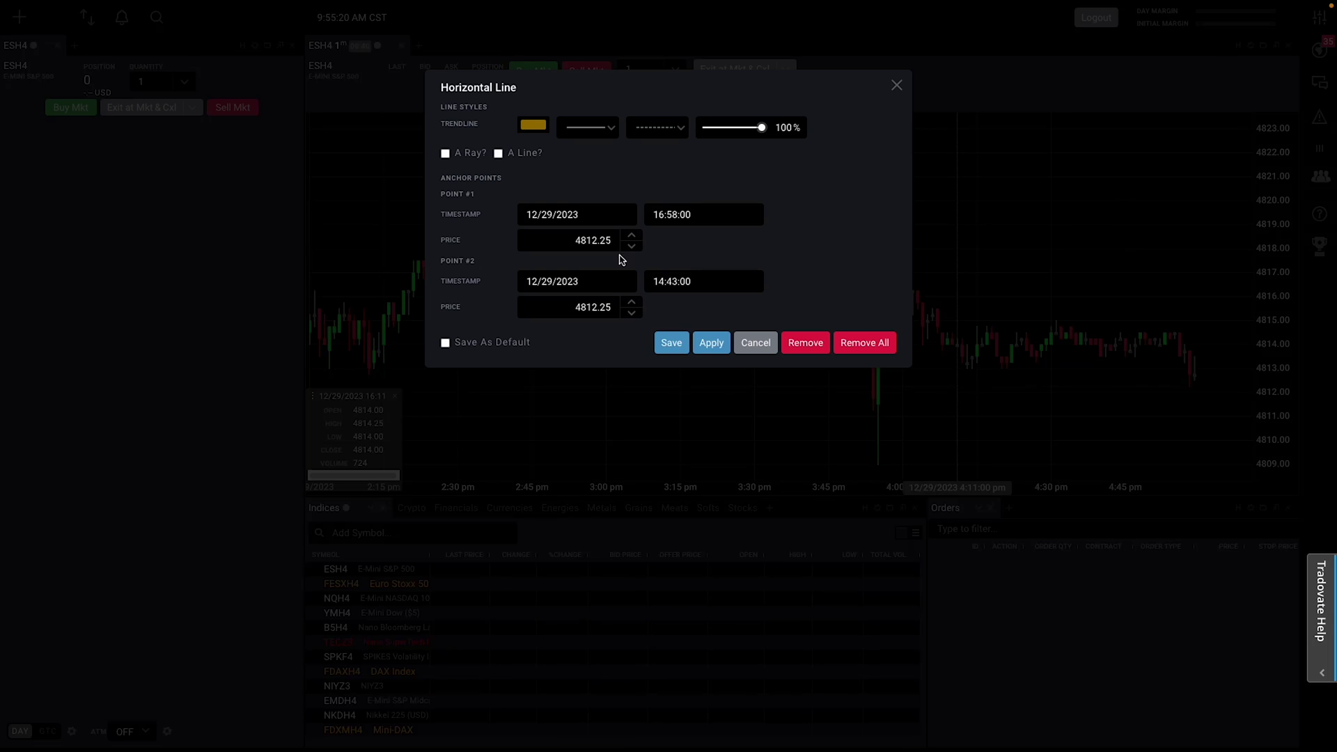
{"action": "left_click", "coordinate": [670, 341]}
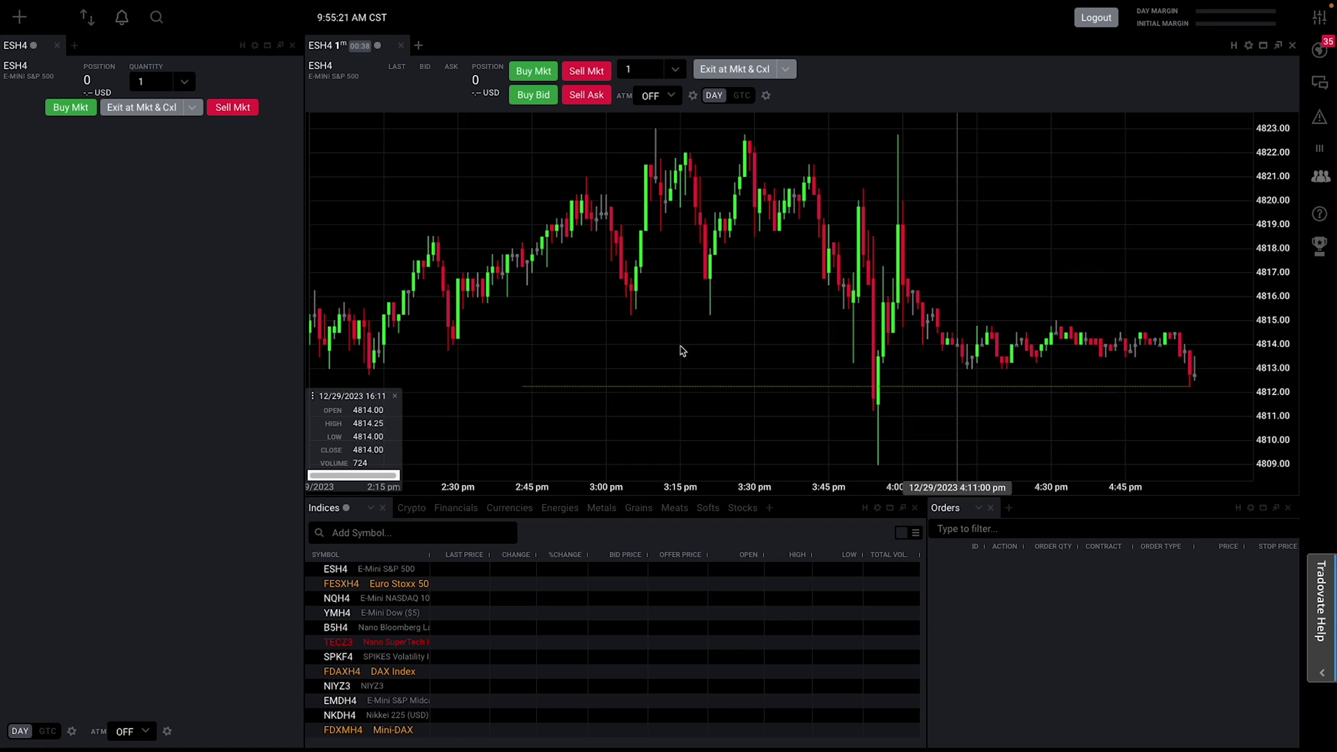
{"action": "double_click", "coordinate": [724, 389]}
{"action": "left_click", "coordinate": [808, 342]}
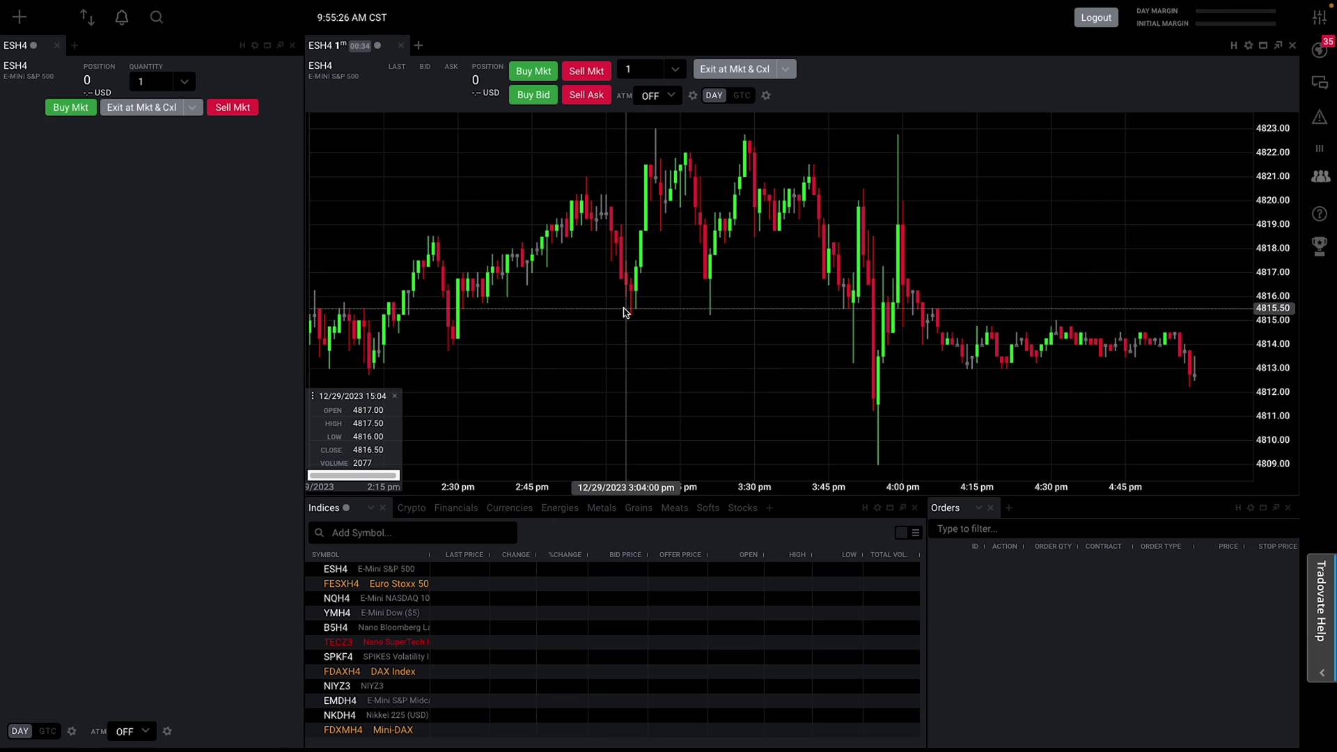
Start a new order line at 4821.00 on the ESH4 chart and cancel it.
{"action": "left_click", "coordinate": [439, 176]}
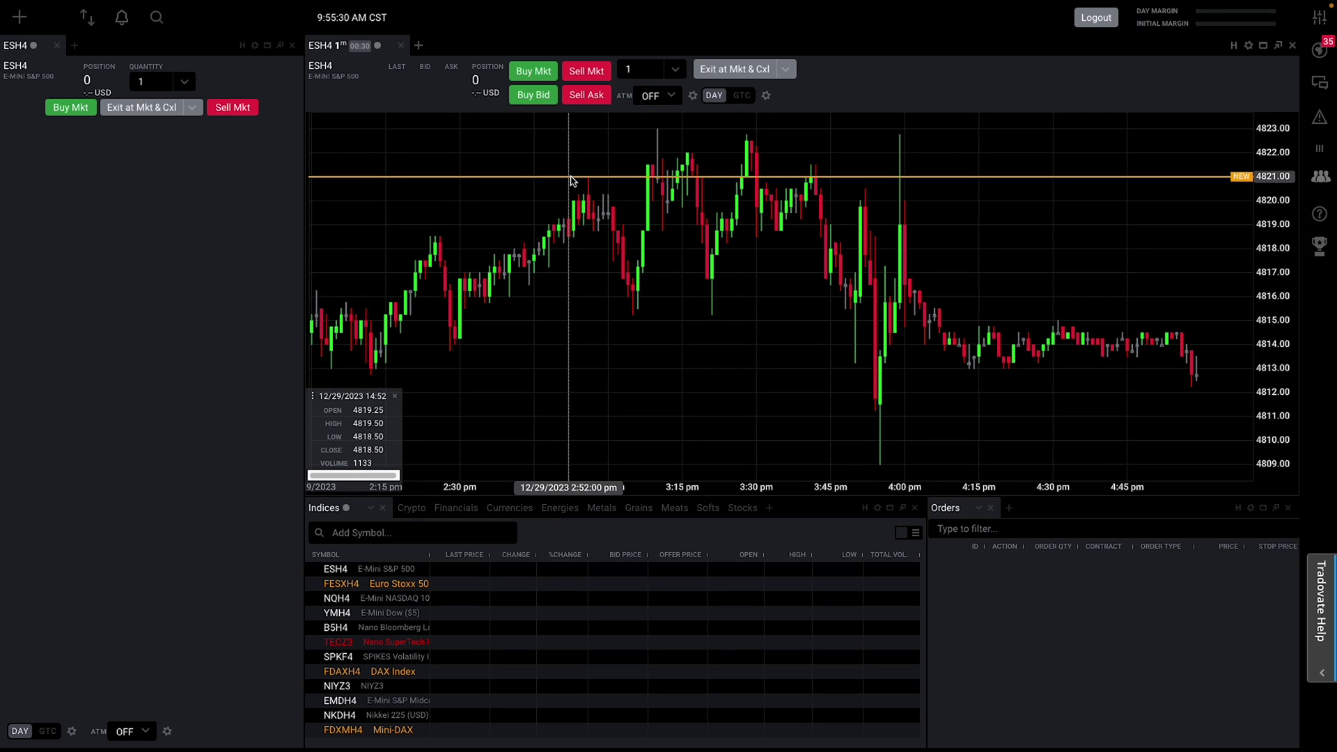
{"action": "key", "text": "Escape"}
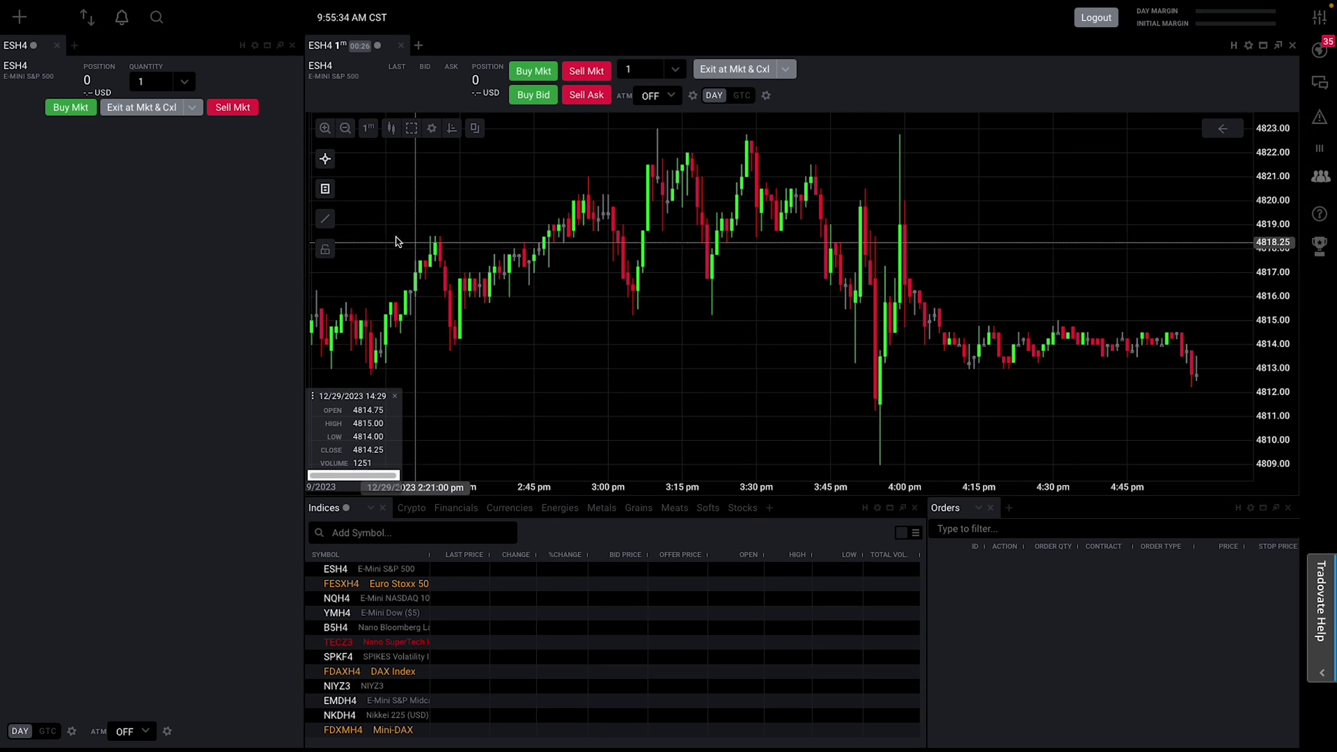
{"action": "left_click", "coordinate": [325, 219]}
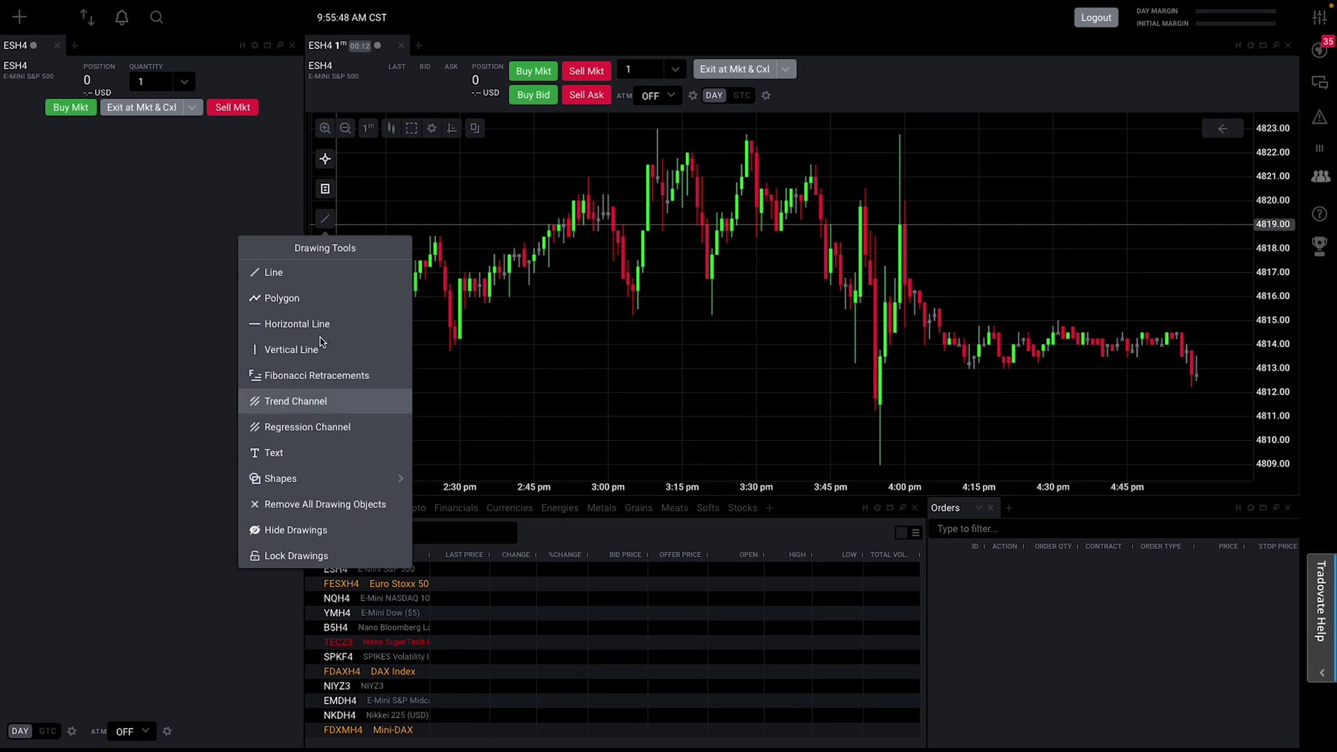
{"action": "left_click", "coordinate": [329, 220]}
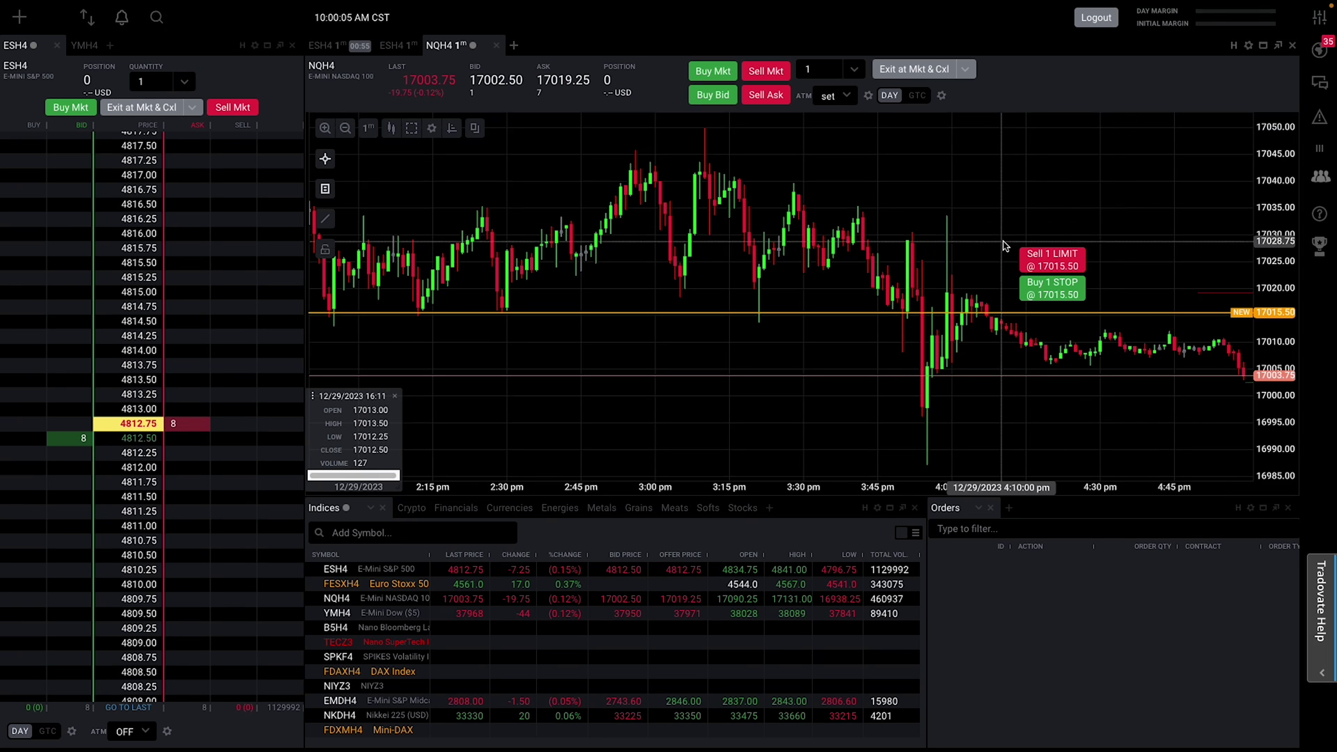
Dismiss the pending order line at 17015.50 on the NQH4 chart and set the chart's ATM to OFF.
{"action": "key", "text": "Escape"}
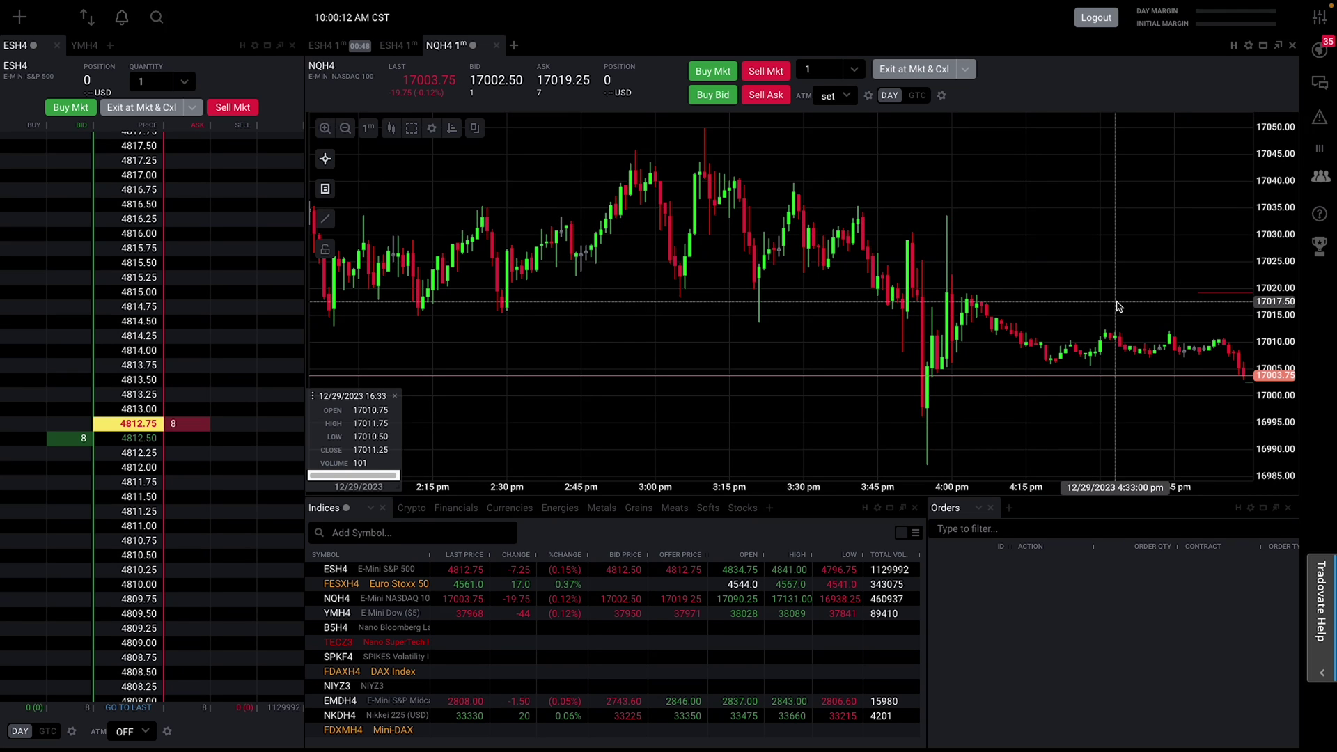
{"action": "left_click", "coordinate": [432, 129]}
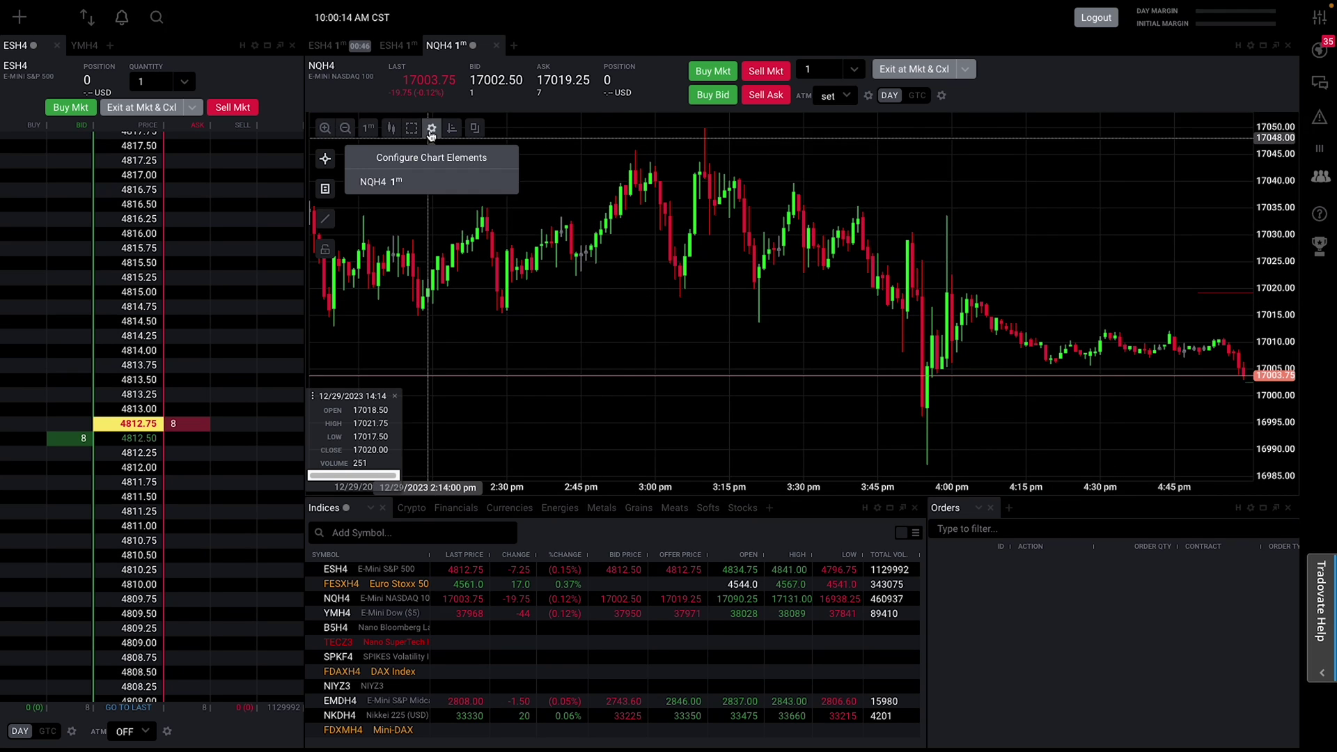
{"action": "mouse_move", "coordinate": [1015, 289]}
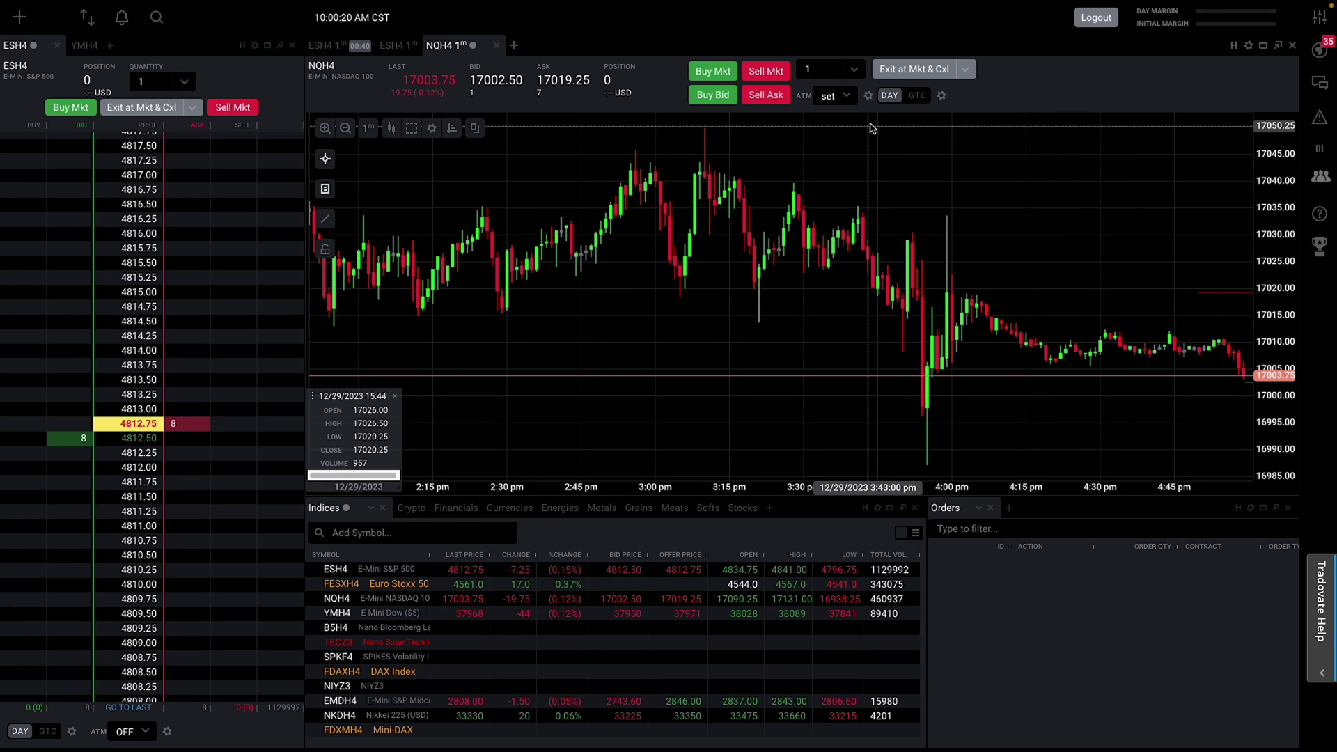
{"action": "left_click", "coordinate": [853, 97]}
{"action": "left_click", "coordinate": [826, 121]}
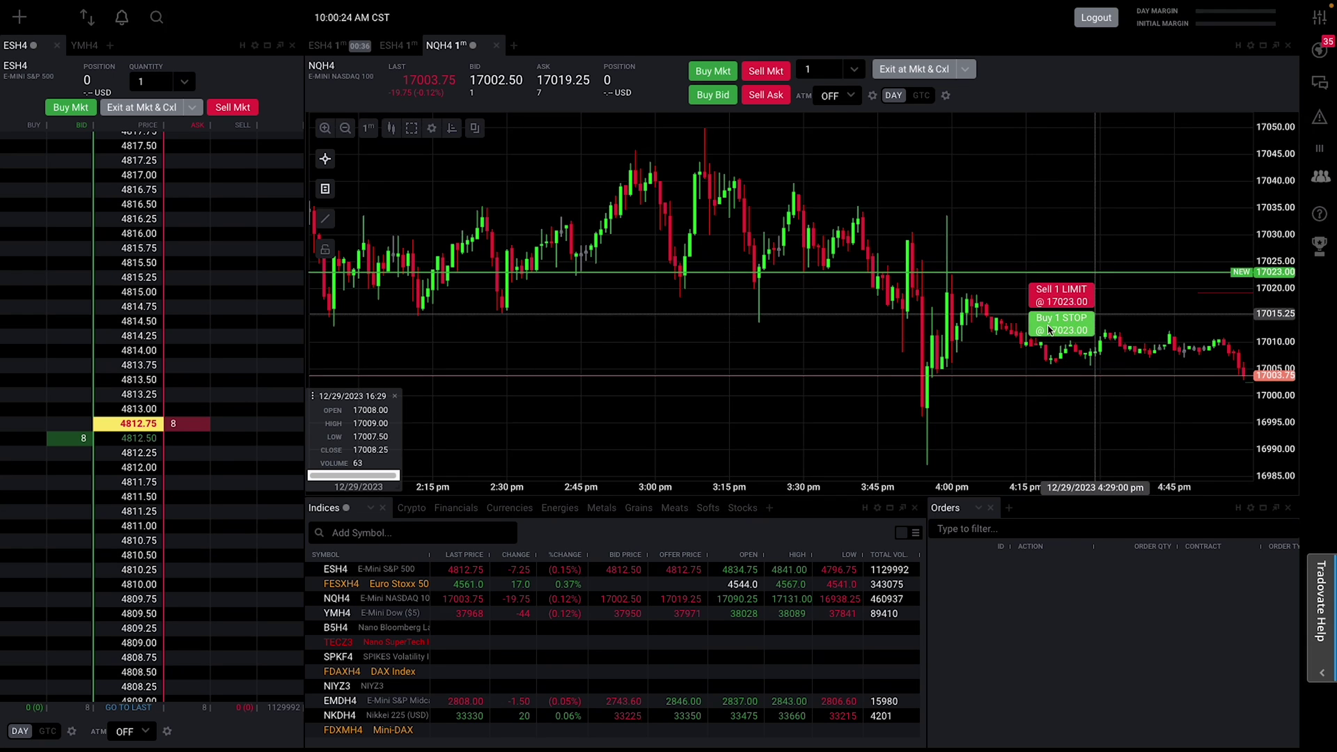
Bring up the sell stop and buy limit options at 16995.50 on the NQH4 chart and cancel them.
{"action": "left_click", "coordinate": [1103, 425]}
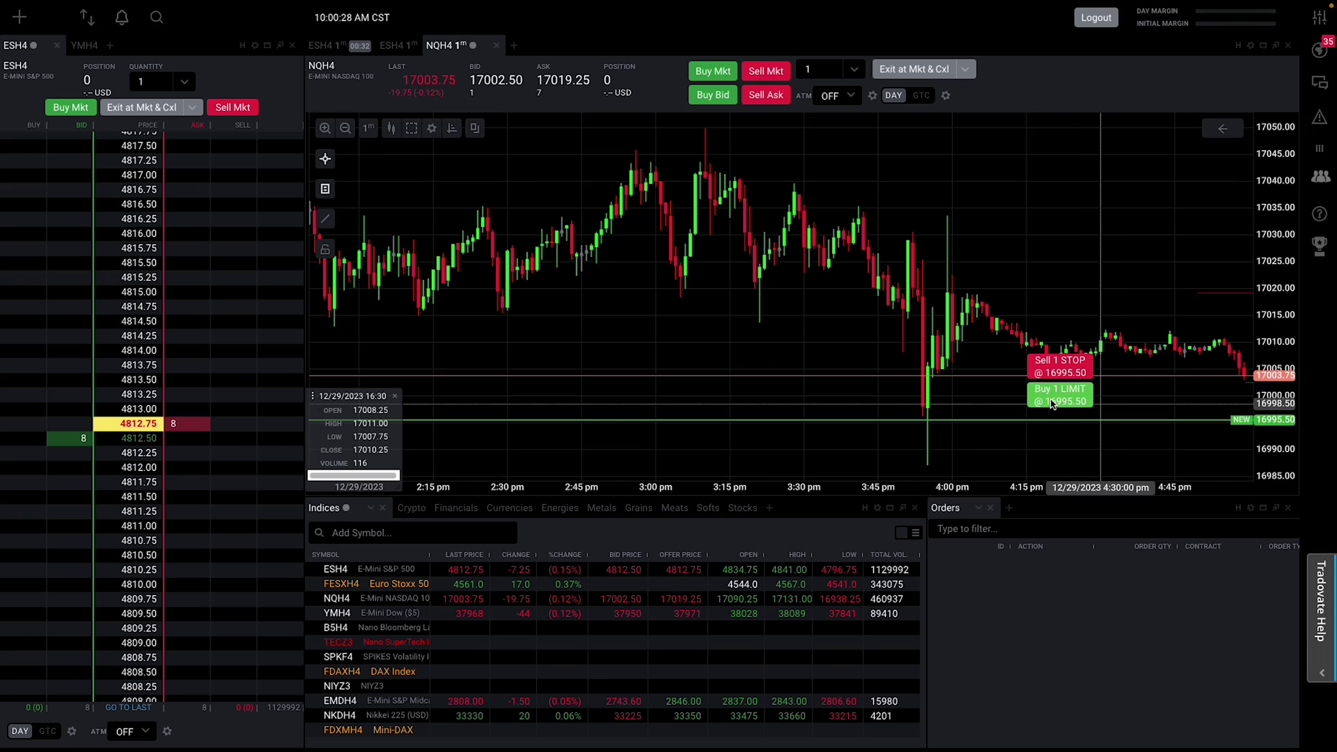
{"action": "key", "text": "Escape"}
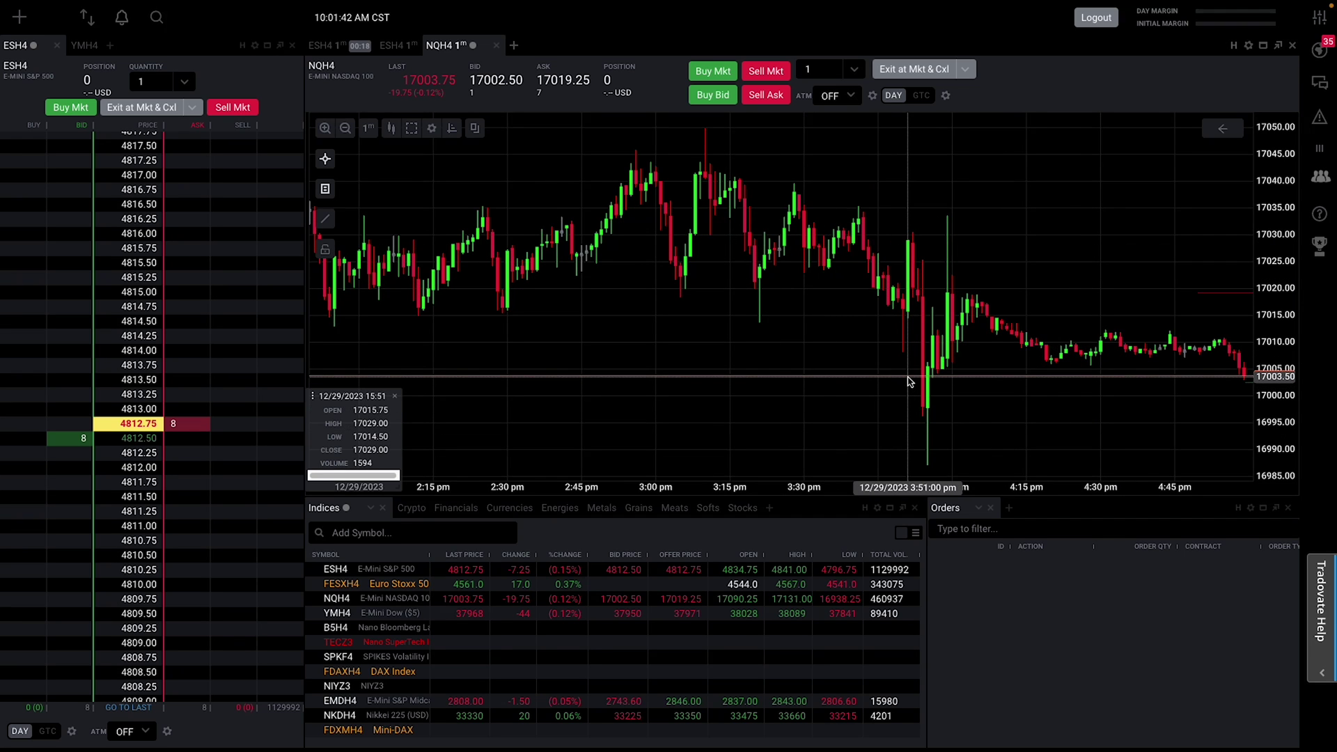
Open an order ticket, view its Advanced options with ATMs and OCO, and close it without sending.
{"action": "left_click", "coordinate": [85, 21]}
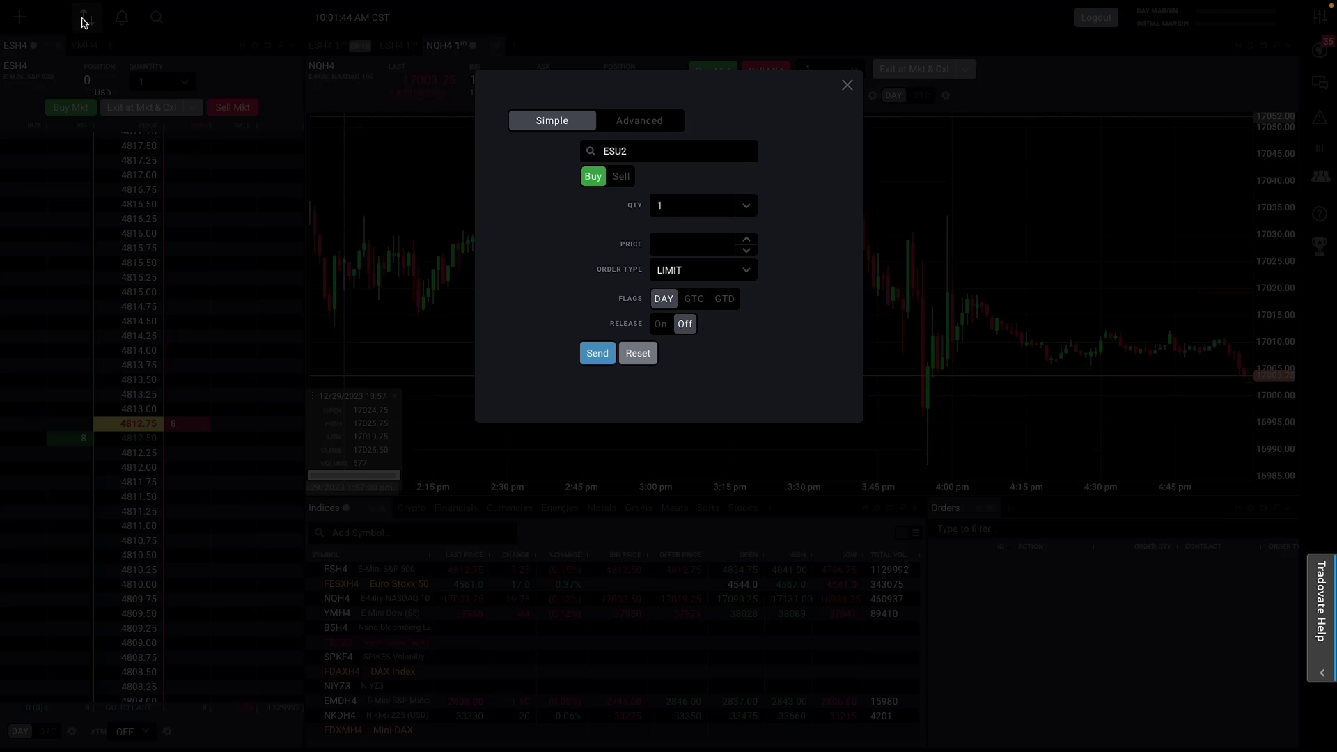
{"action": "left_click", "coordinate": [642, 122]}
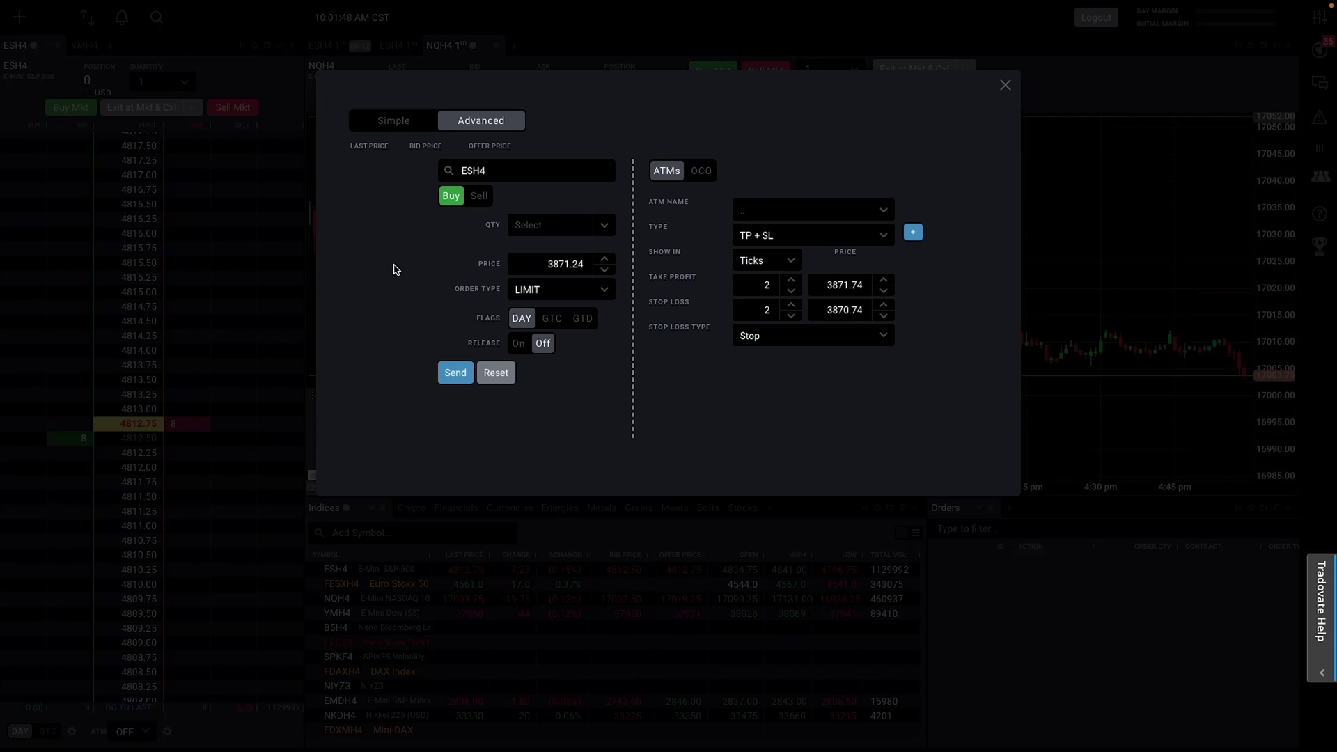
{"action": "left_click", "coordinate": [1005, 85]}
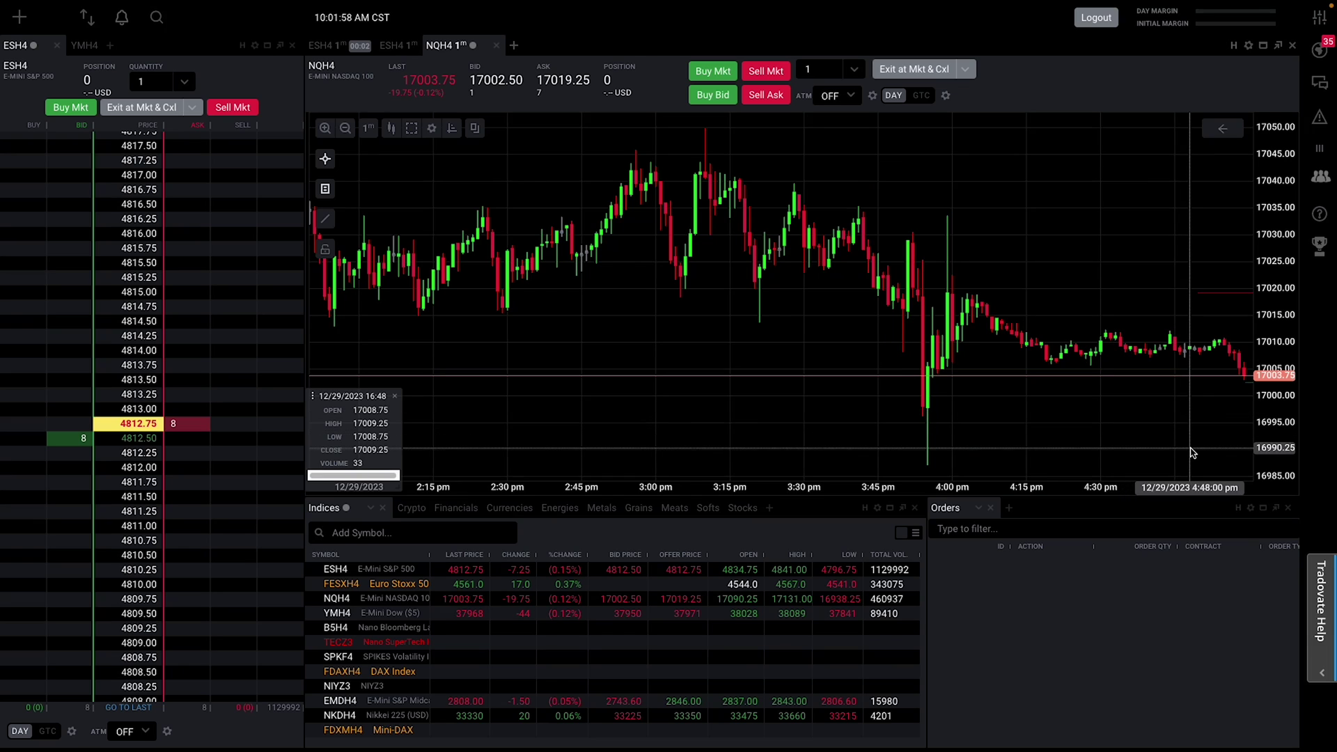
Bring up the order options at 16999.50 and at 17017.75 on the NQH4 chart and dismiss them.
{"action": "left_click", "coordinate": [1149, 400]}
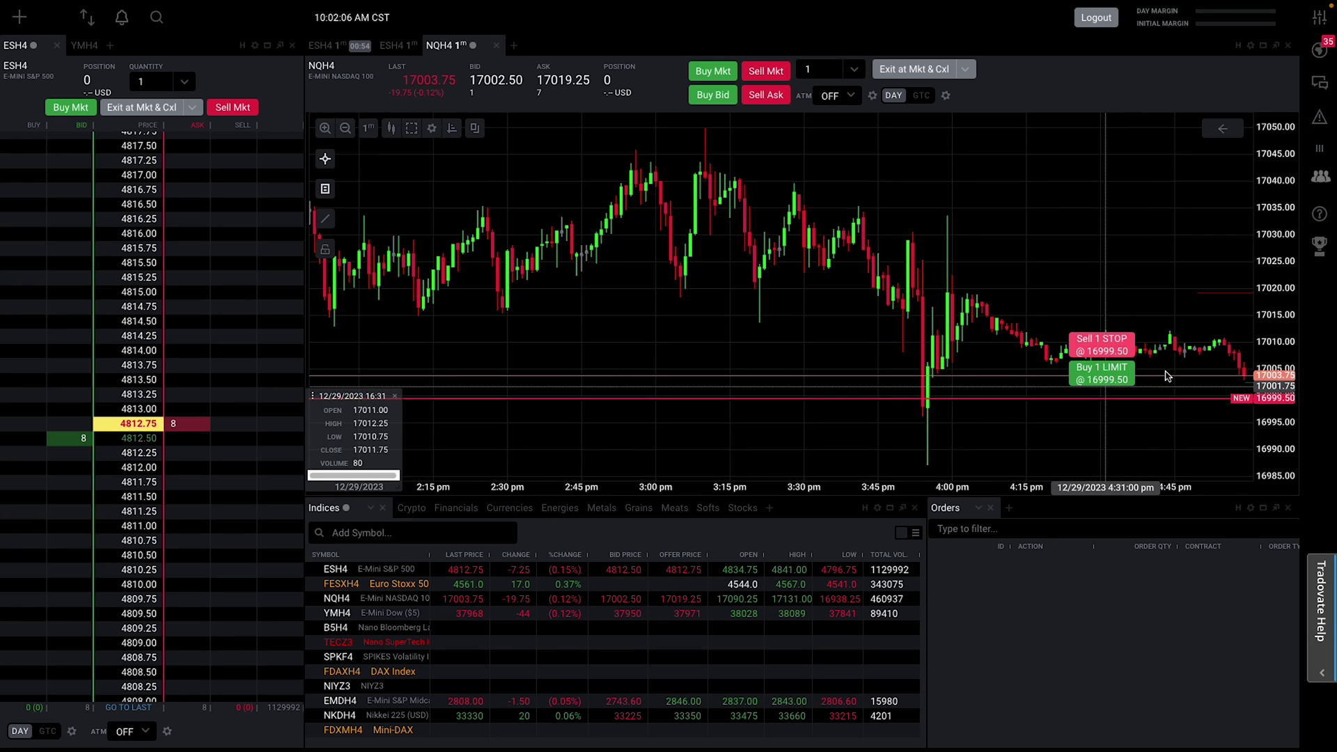
{"action": "left_click_drag", "start_coordinate": [1108, 374], "coordinate": [1117, 300]}
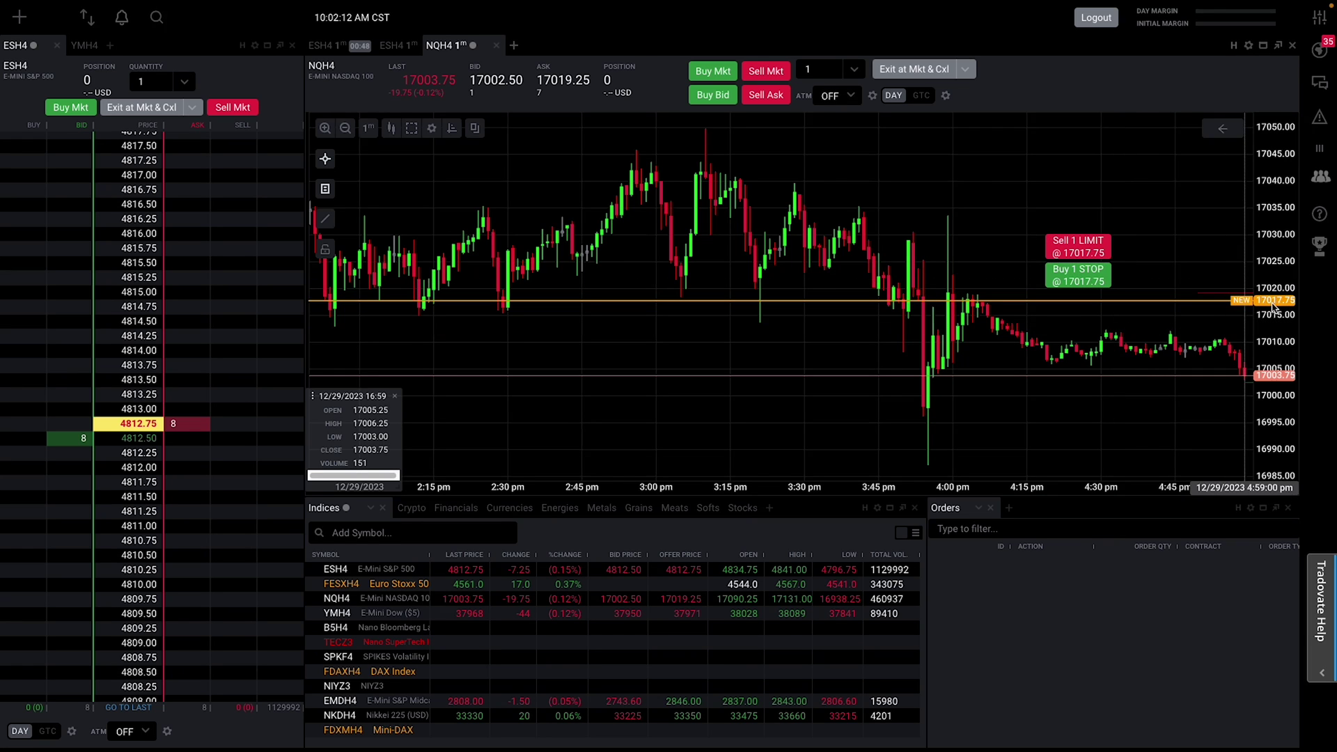
{"action": "left_click", "coordinate": [1137, 408]}
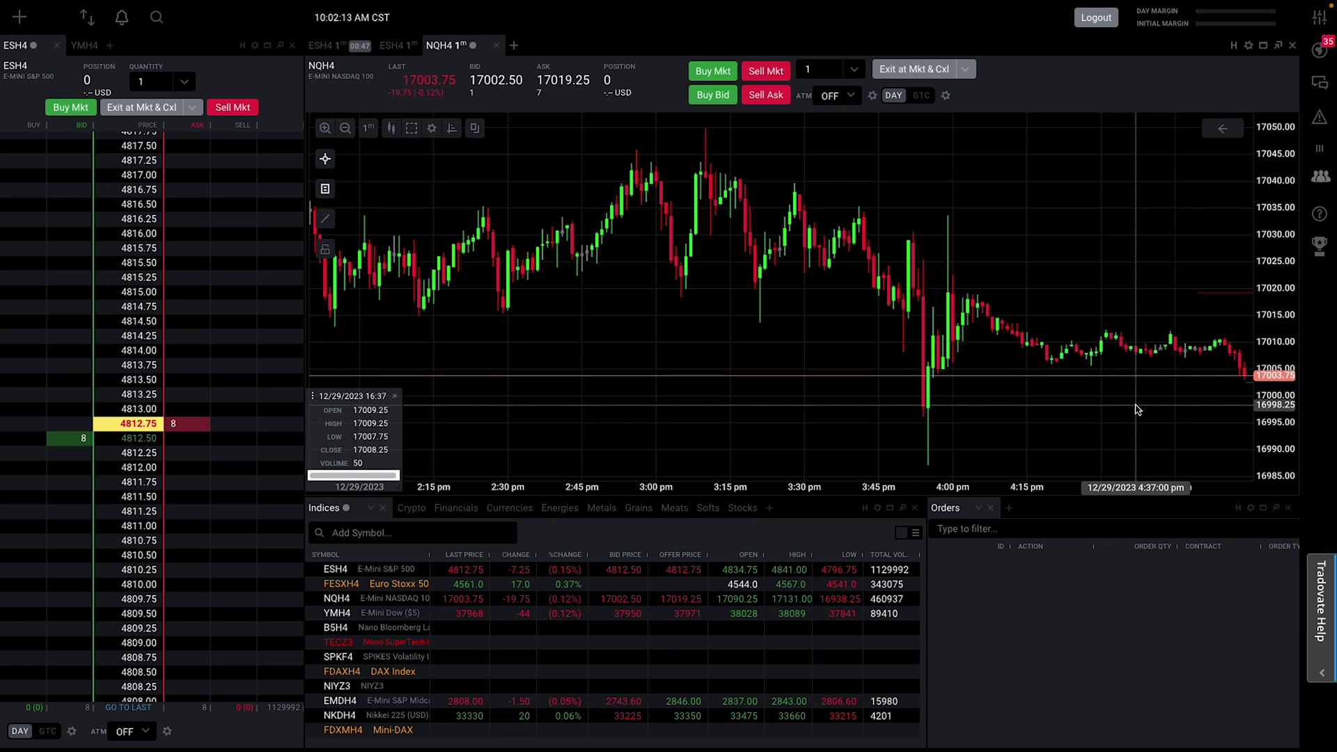
Bring up the sell stop and buy limit options at 17002.25 on the NQH4 chart and dismiss them.
{"action": "left_click", "coordinate": [1095, 384]}
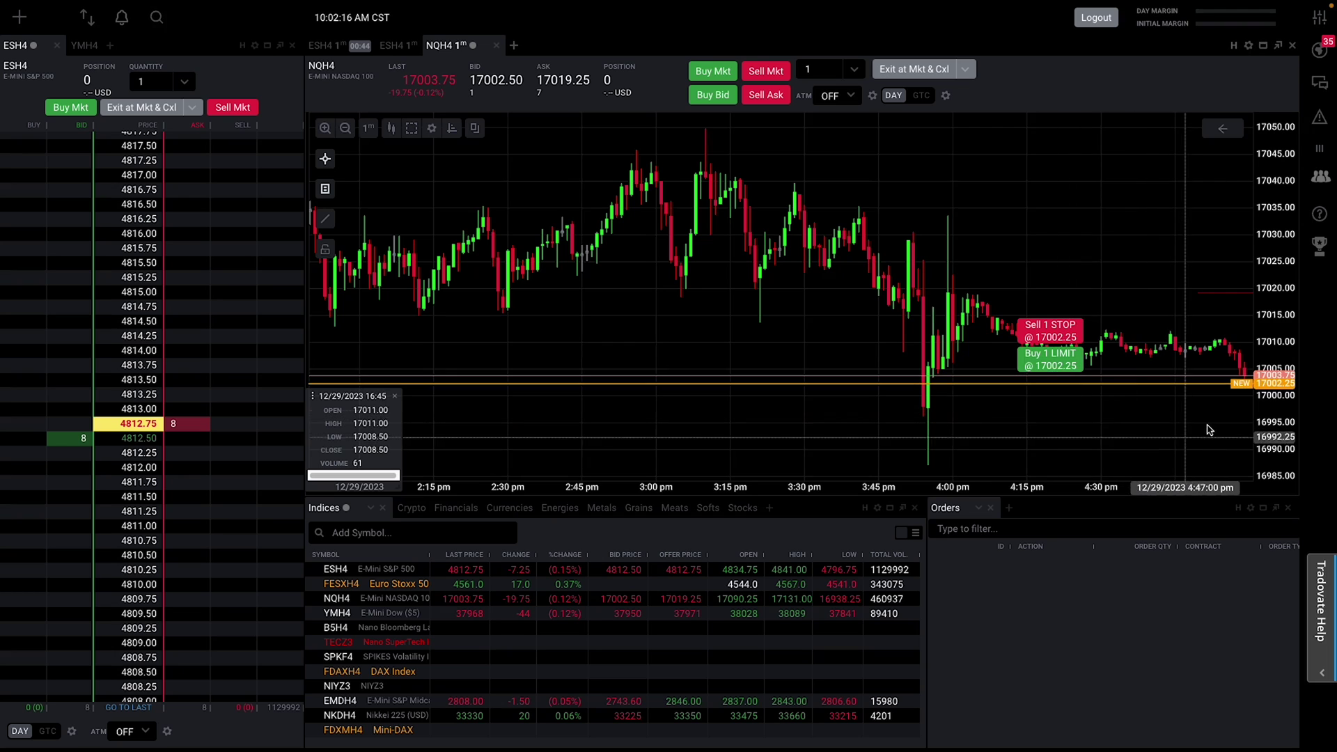
{"action": "left_click", "coordinate": [1064, 400]}
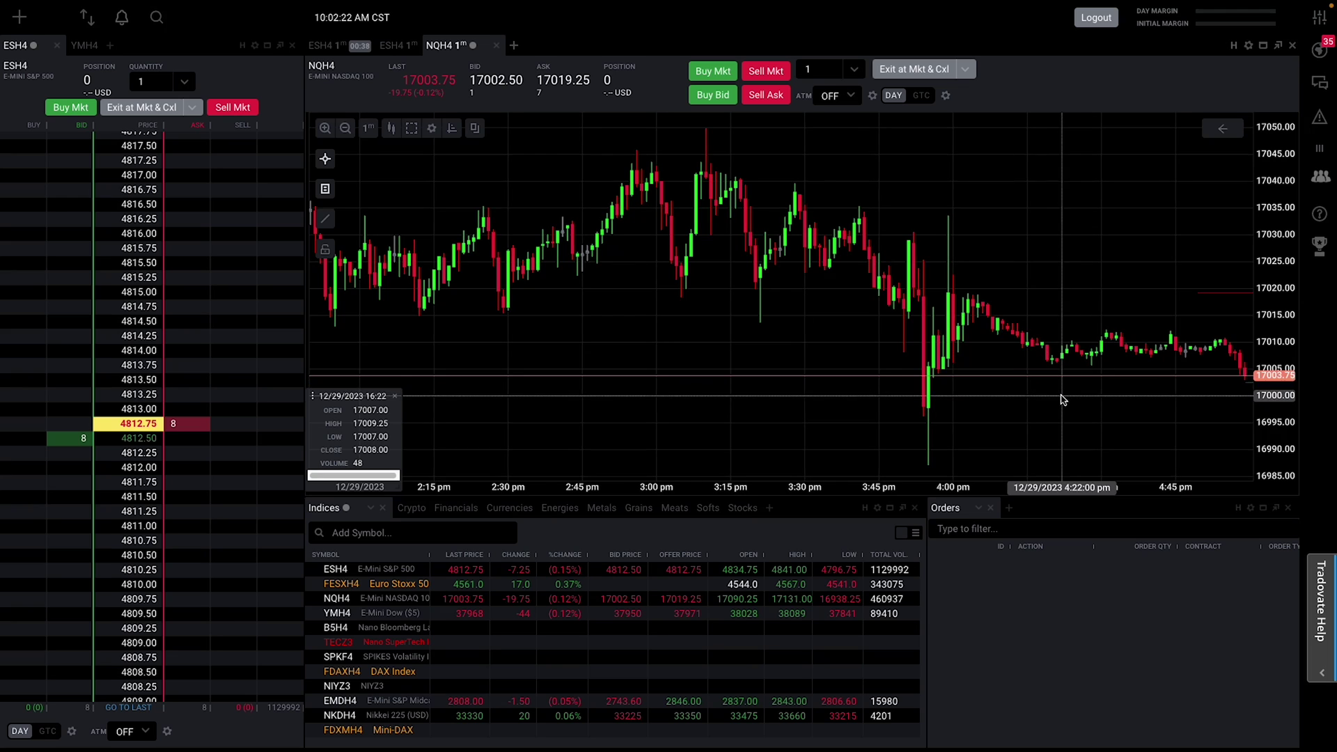
{"action": "left_click", "coordinate": [1064, 399]}
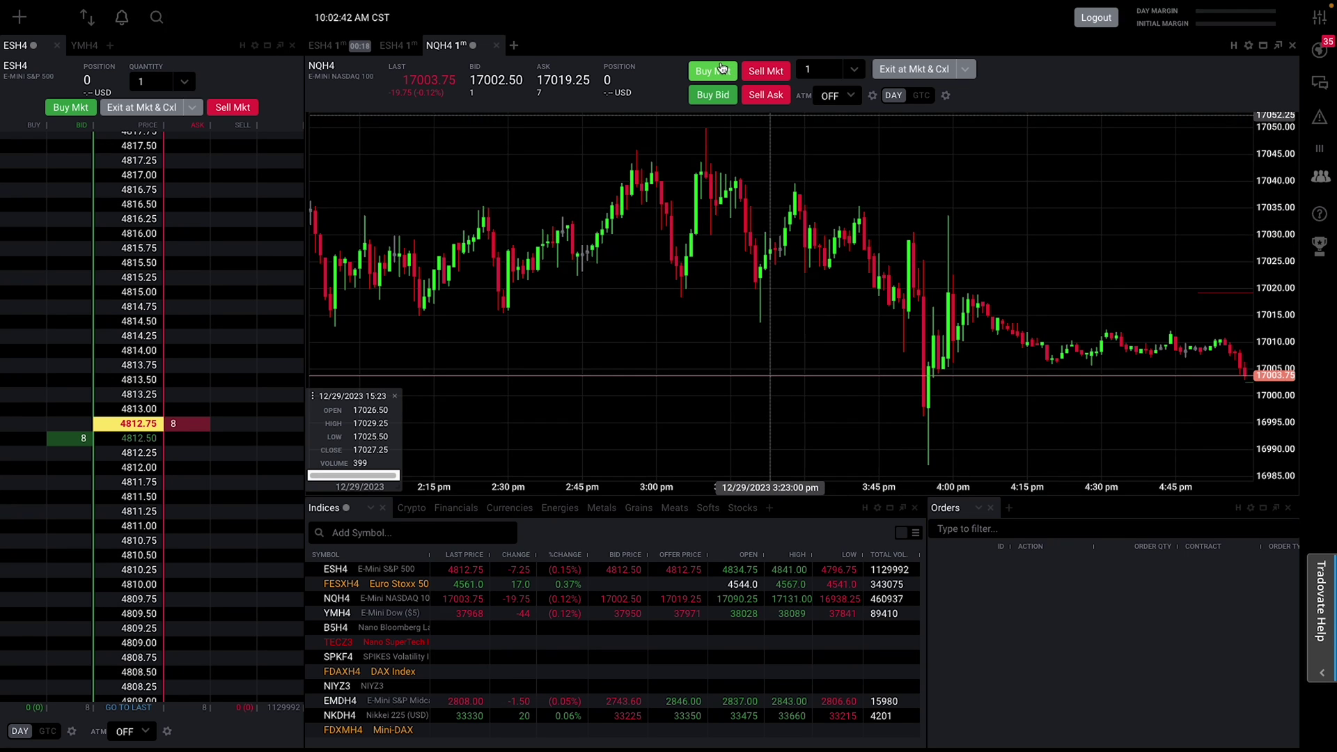
{"action": "left_click", "coordinate": [1078, 276]}
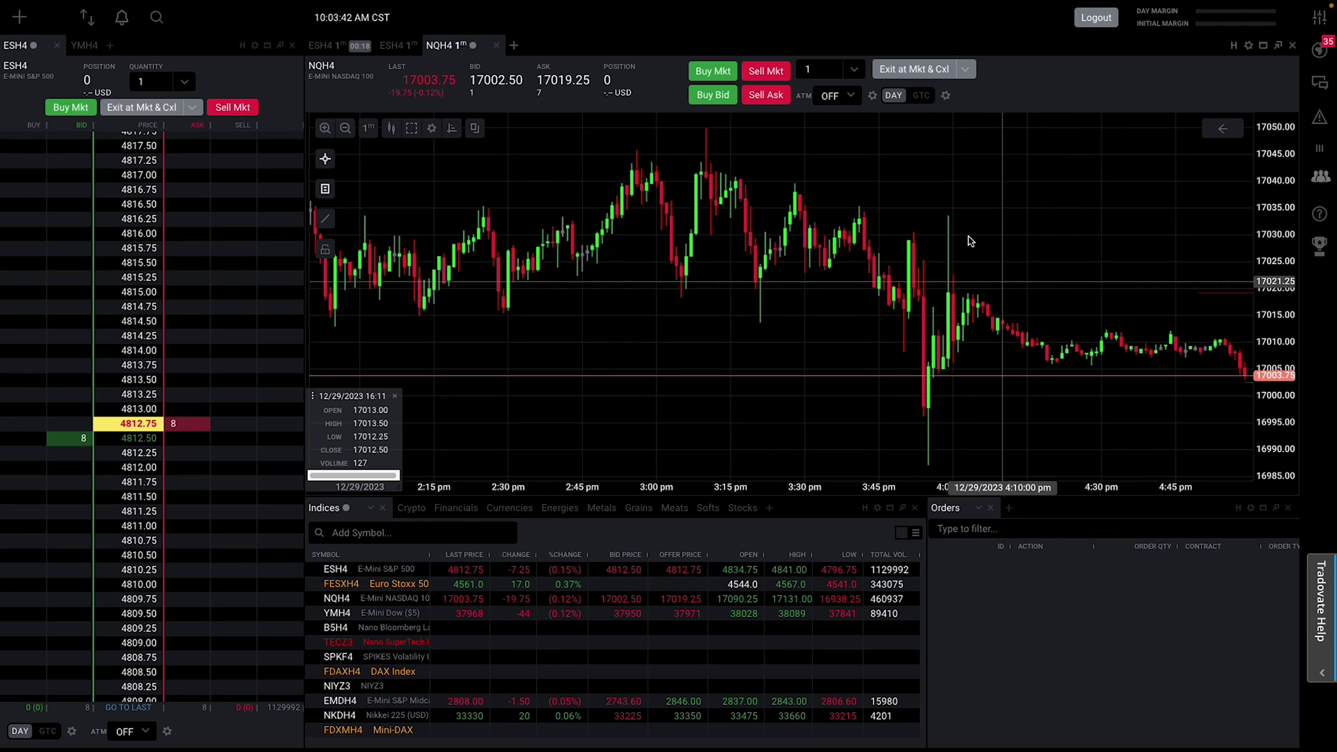
Preview sell limit and buy stop orders with the "set" ATM on the NQH4 chart, without placing them, and switch the ATM back to OFF.
{"action": "left_click", "coordinate": [851, 95]}
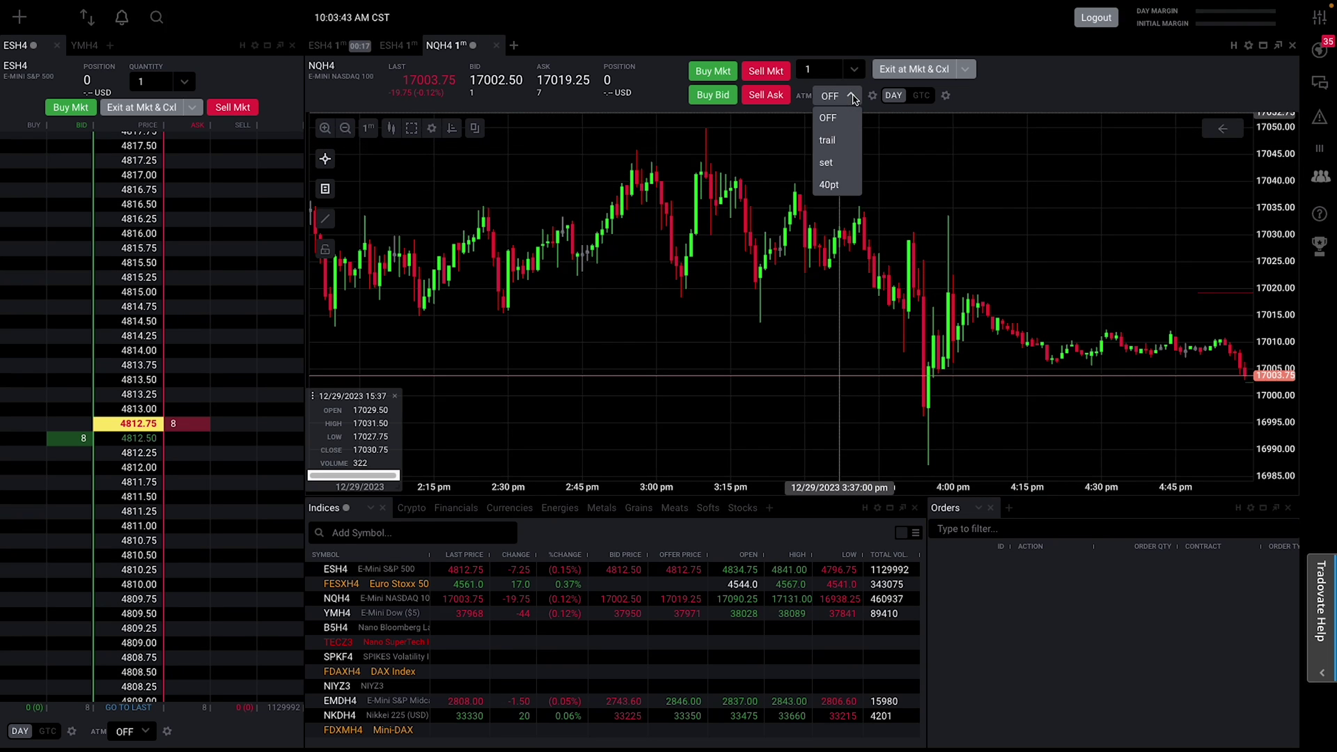
{"action": "left_click", "coordinate": [824, 165]}
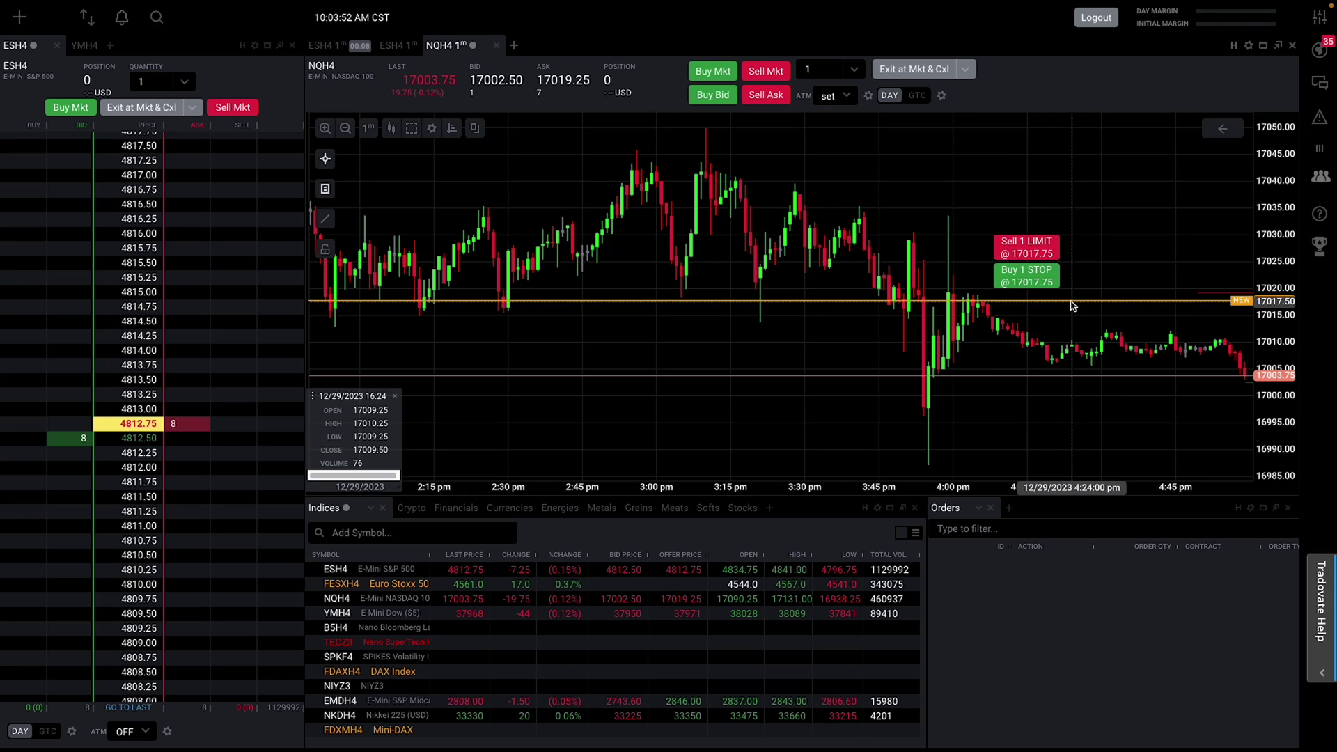
{"action": "left_click", "coordinate": [1029, 240]}
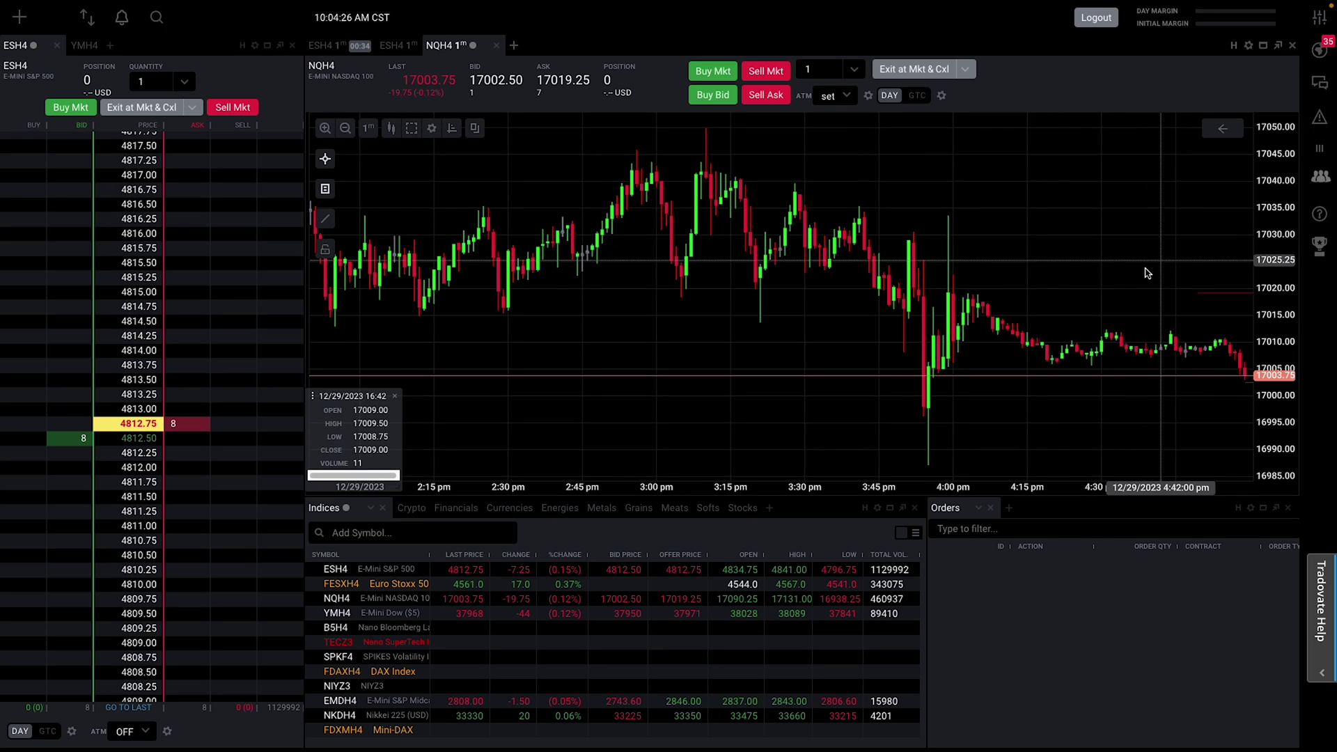
{"action": "left_click", "coordinate": [1021, 271]}
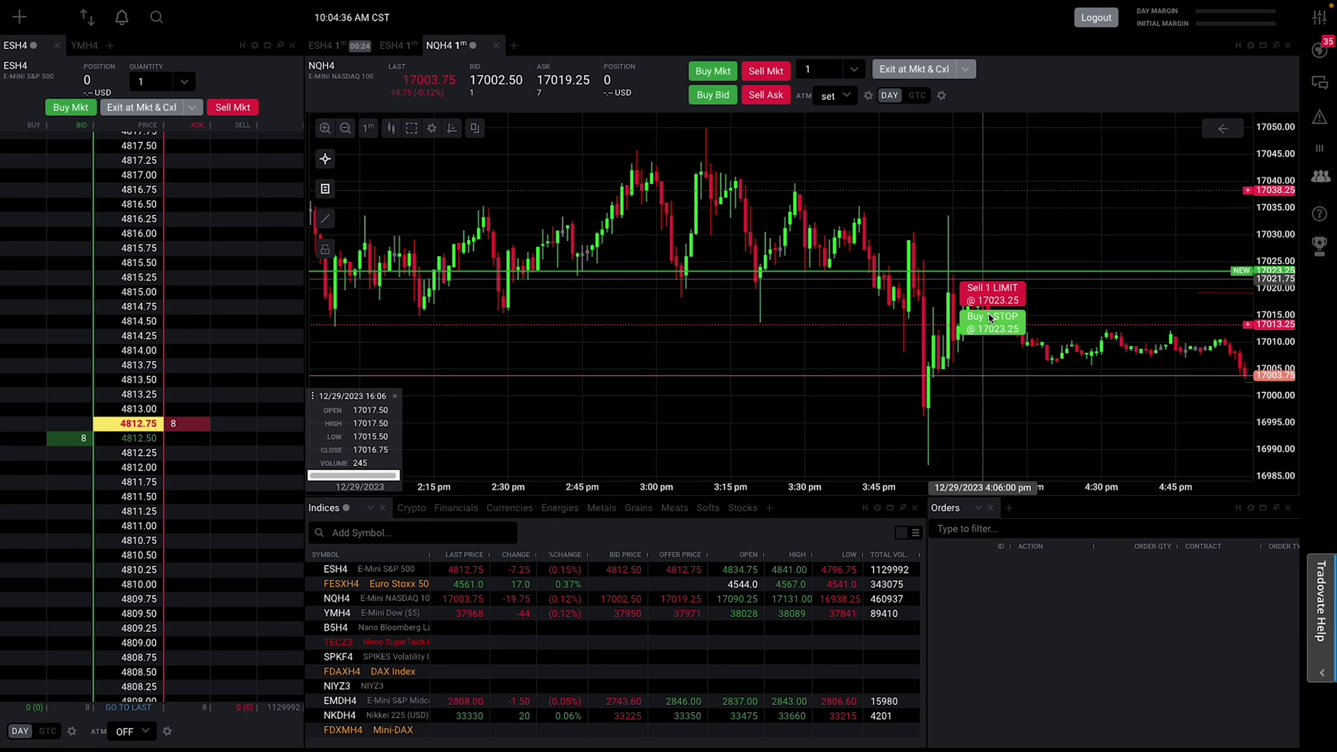
{"action": "left_click", "coordinate": [1038, 255]}
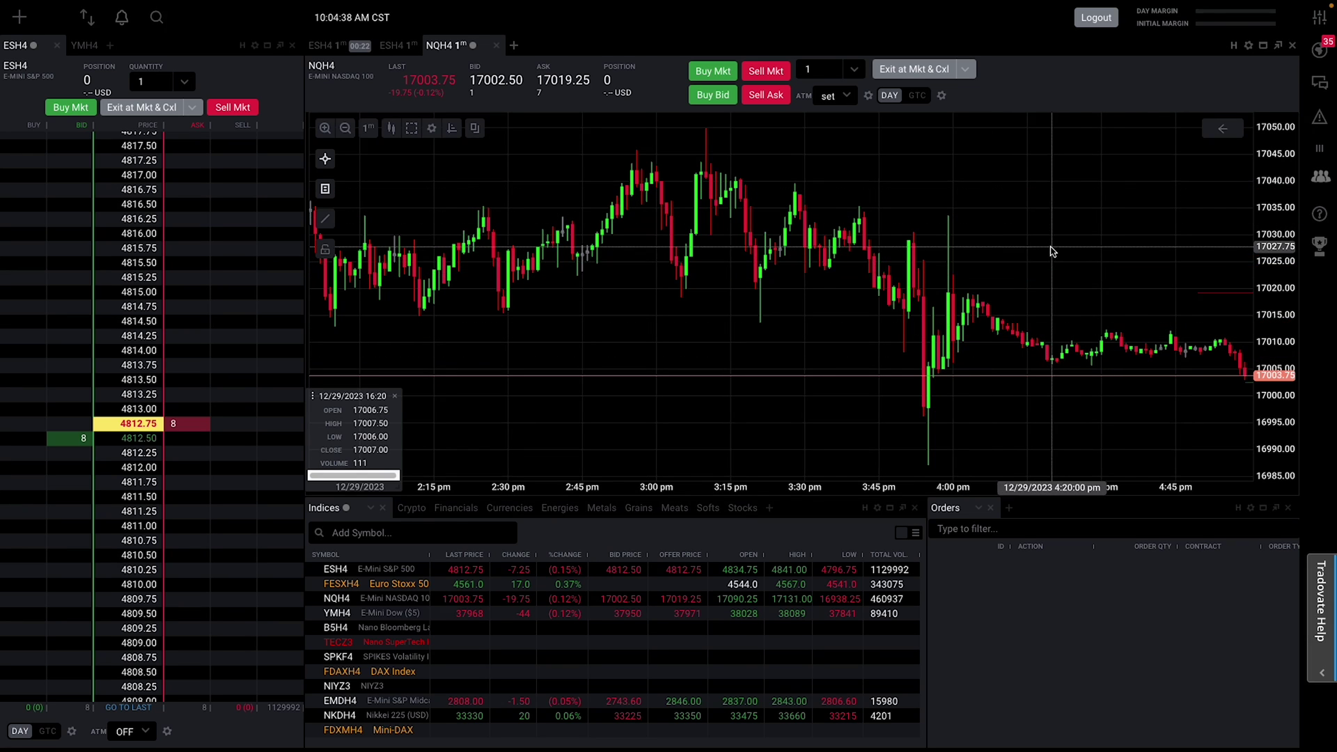
{"action": "left_click", "coordinate": [849, 101]}
{"action": "left_click", "coordinate": [894, 114]}
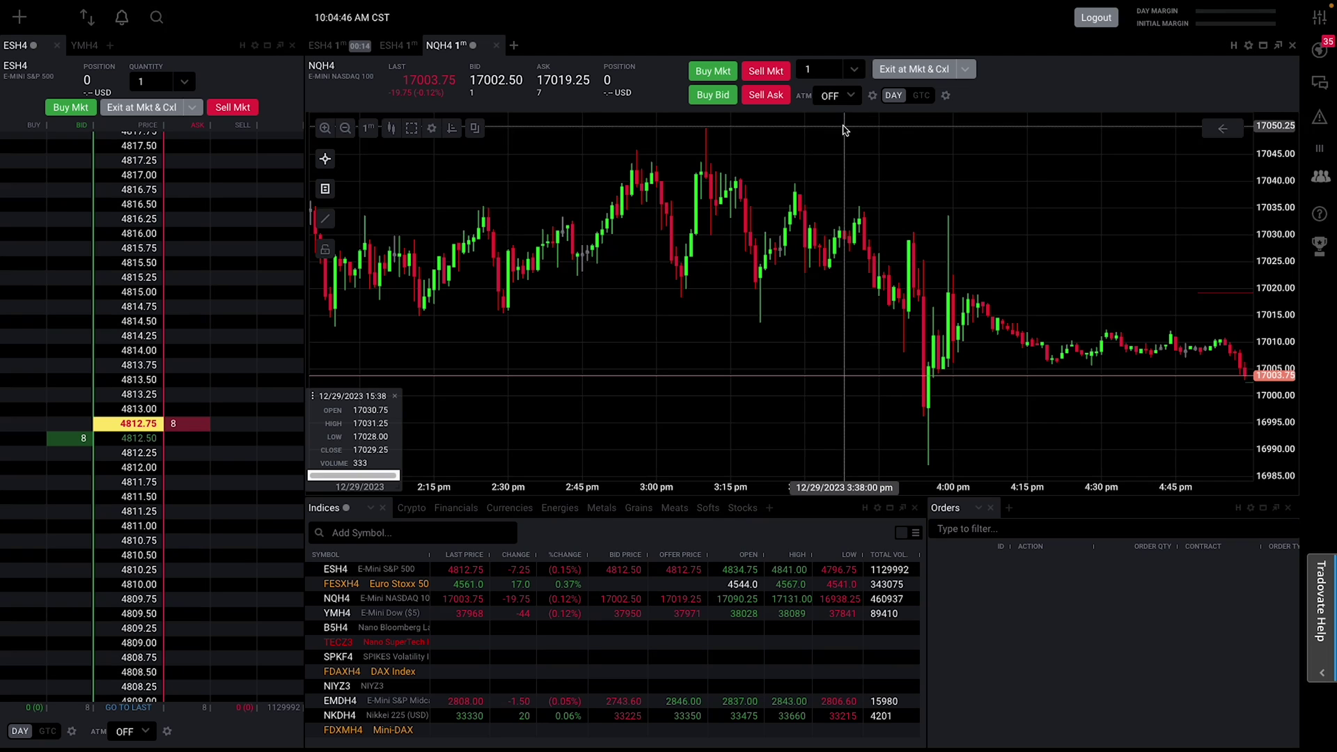
Create and save an ATM named 20pt with an 80-tick take profit and an 80-tick stop loss.
{"action": "left_click", "coordinate": [873, 97]}
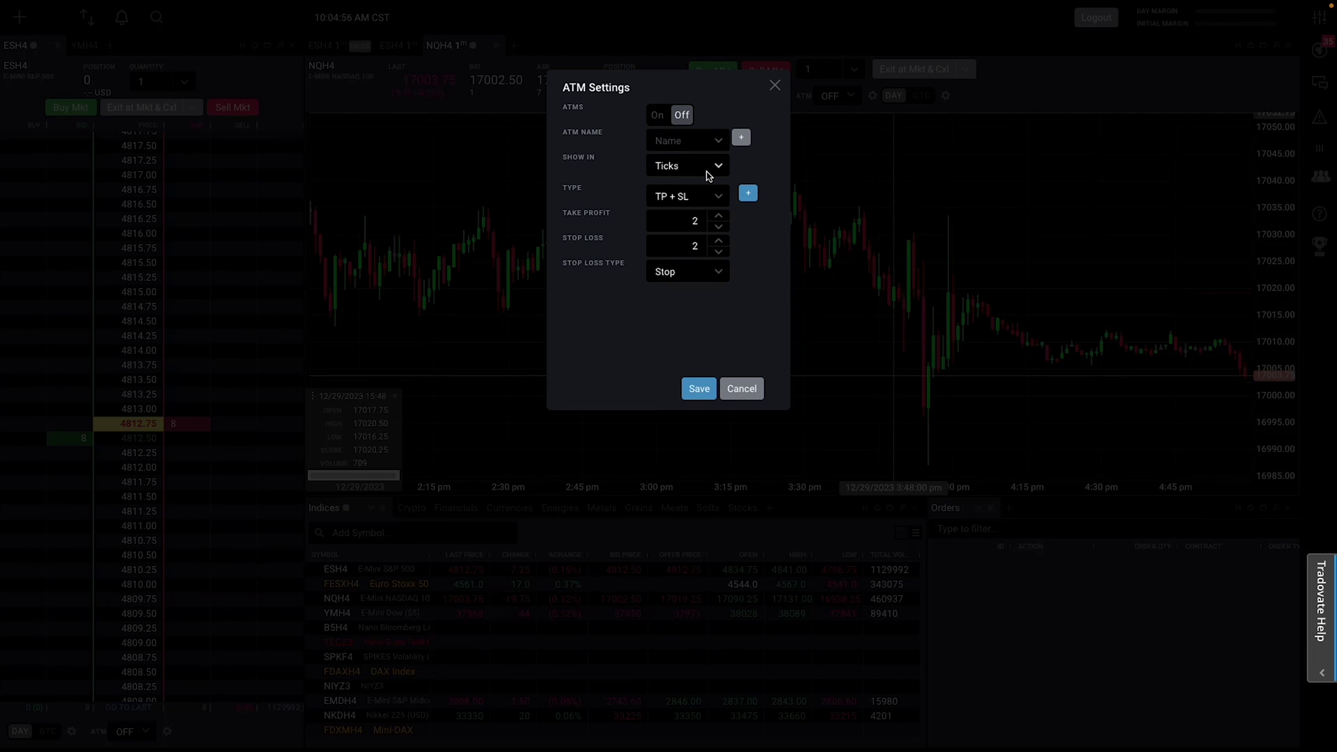
{"action": "left_click", "coordinate": [717, 218]}
{"action": "left_click", "coordinate": [718, 230]}
{"action": "double_click", "coordinate": [701, 226]}
{"action": "type", "text": "80"}
{"action": "key", "text": "Tab"}
{"action": "type", "text": "80"}
{"action": "left_click", "coordinate": [742, 137]}
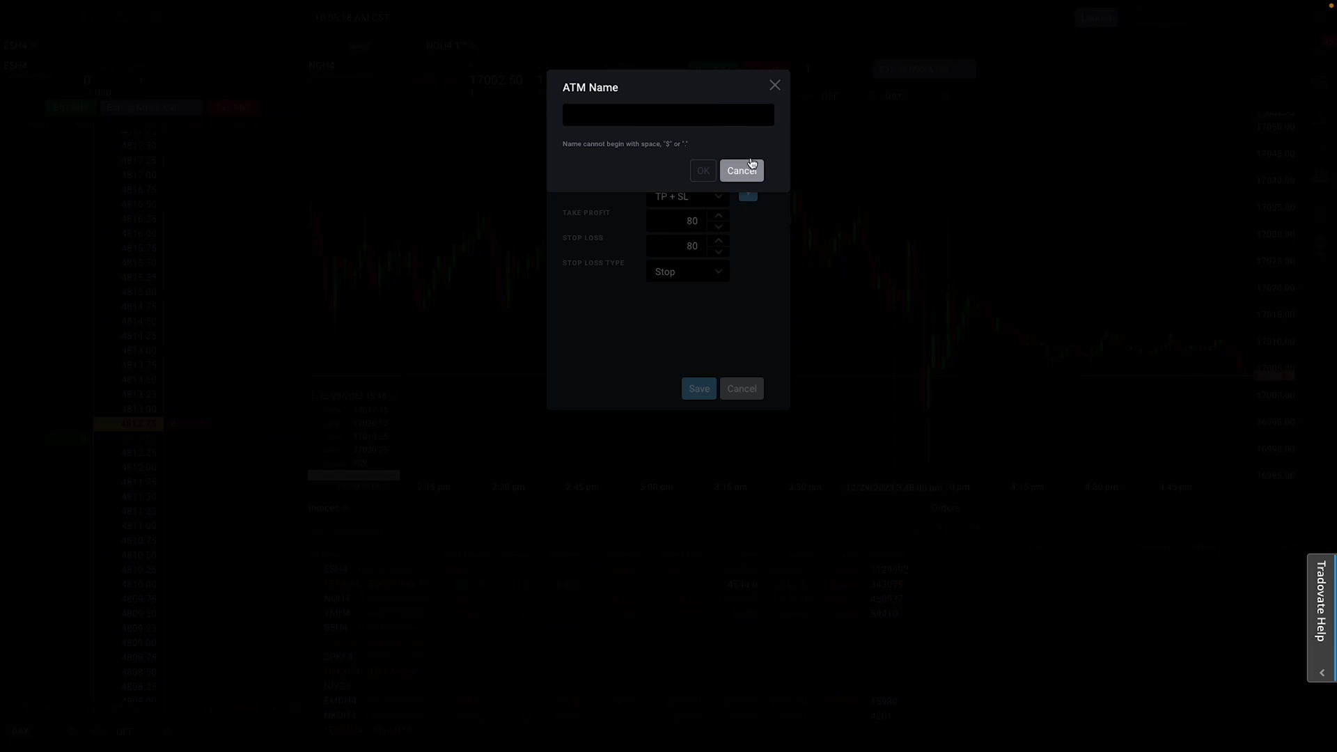
{"action": "type", "text": "20pt"}
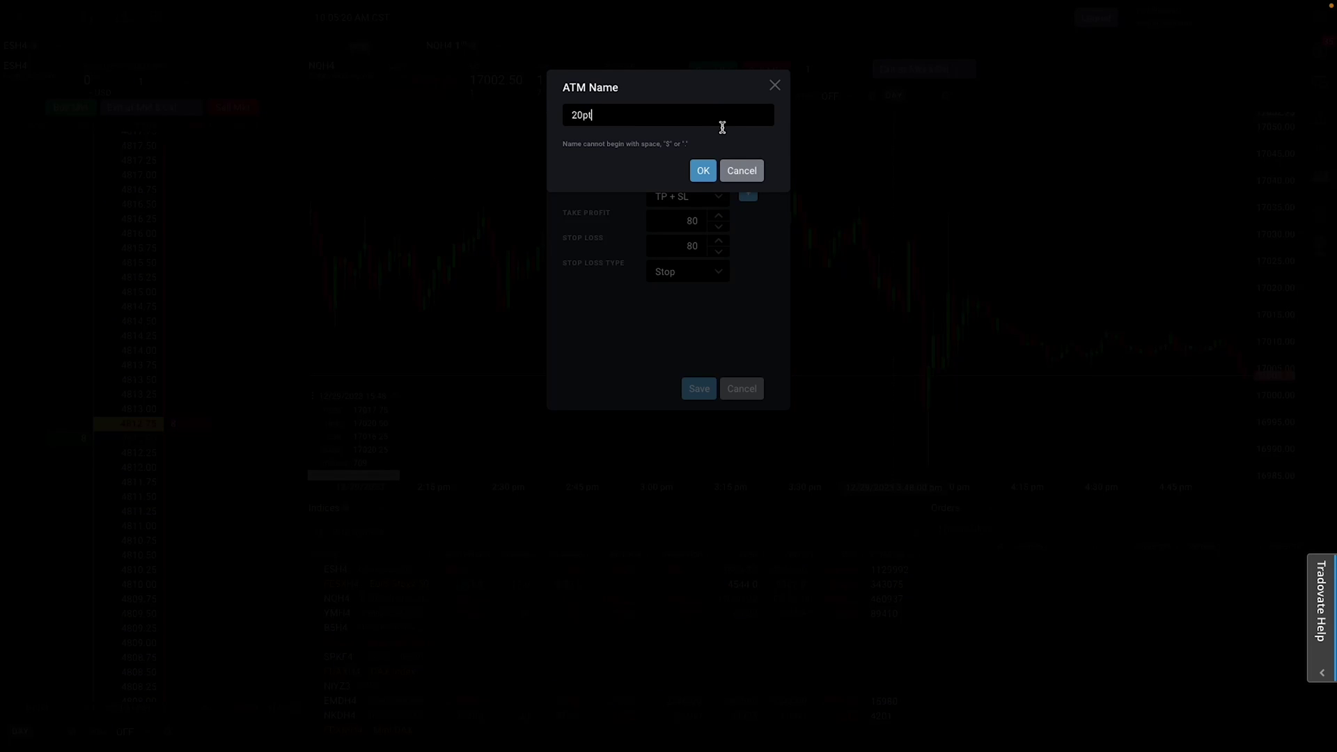
{"action": "left_click", "coordinate": [705, 172]}
{"action": "left_click", "coordinate": [699, 388]}
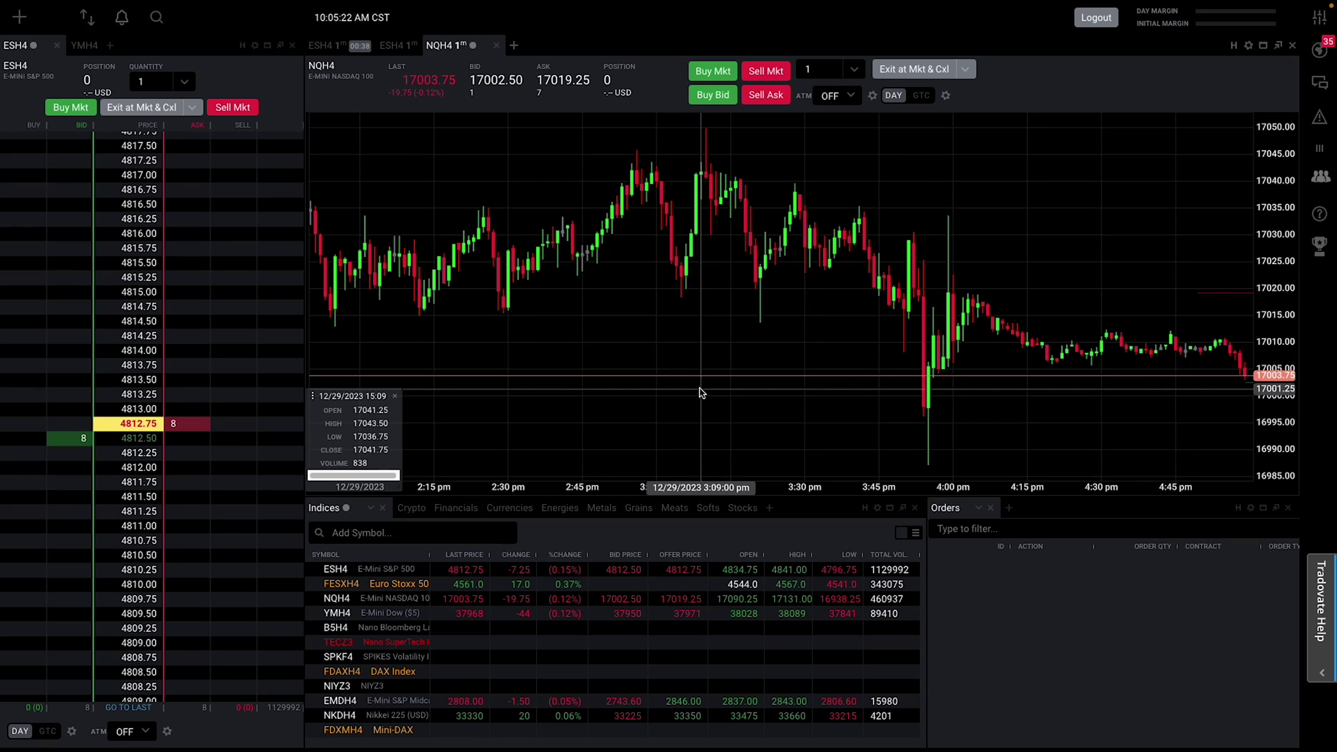
Set the NQH4 chart's ATM to 20pt and preview the order options at 17017.50 without placing an order.
{"action": "left_click", "coordinate": [853, 96]}
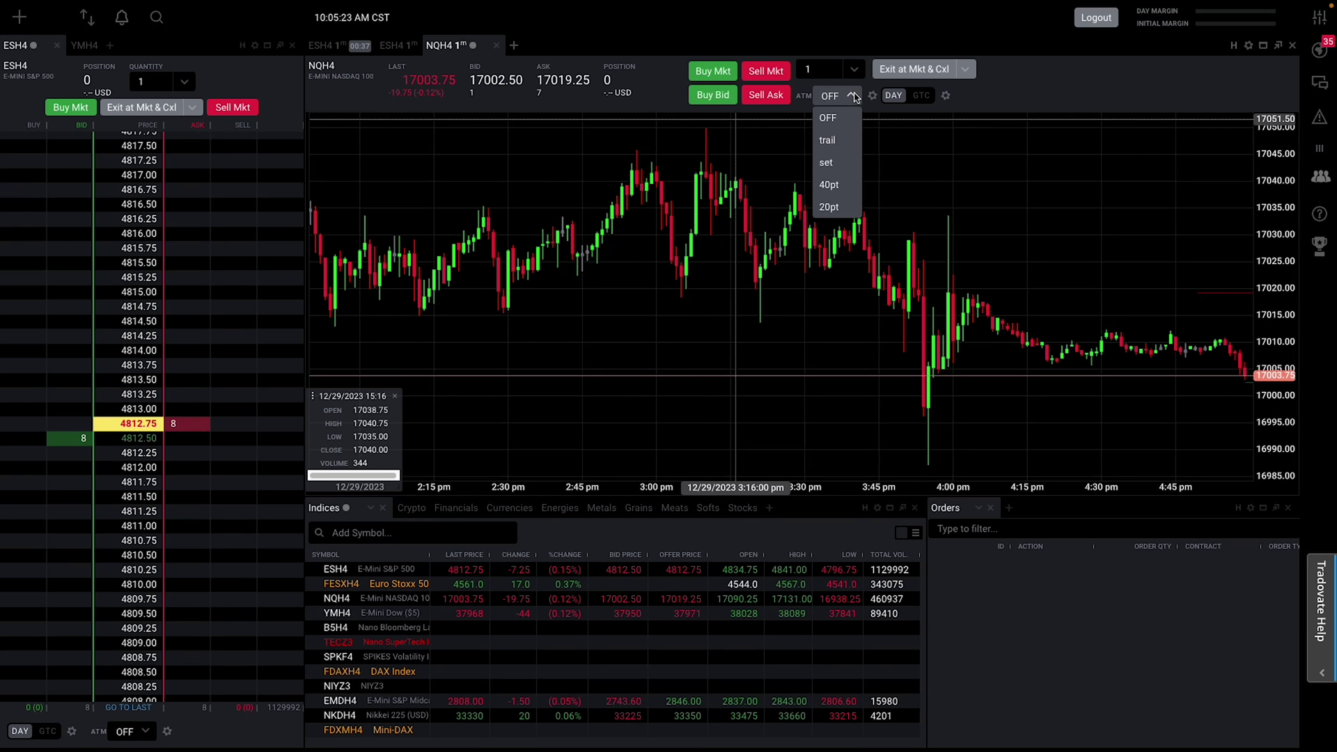
{"action": "left_click", "coordinate": [833, 207]}
{"action": "left_click", "coordinate": [1115, 305]}
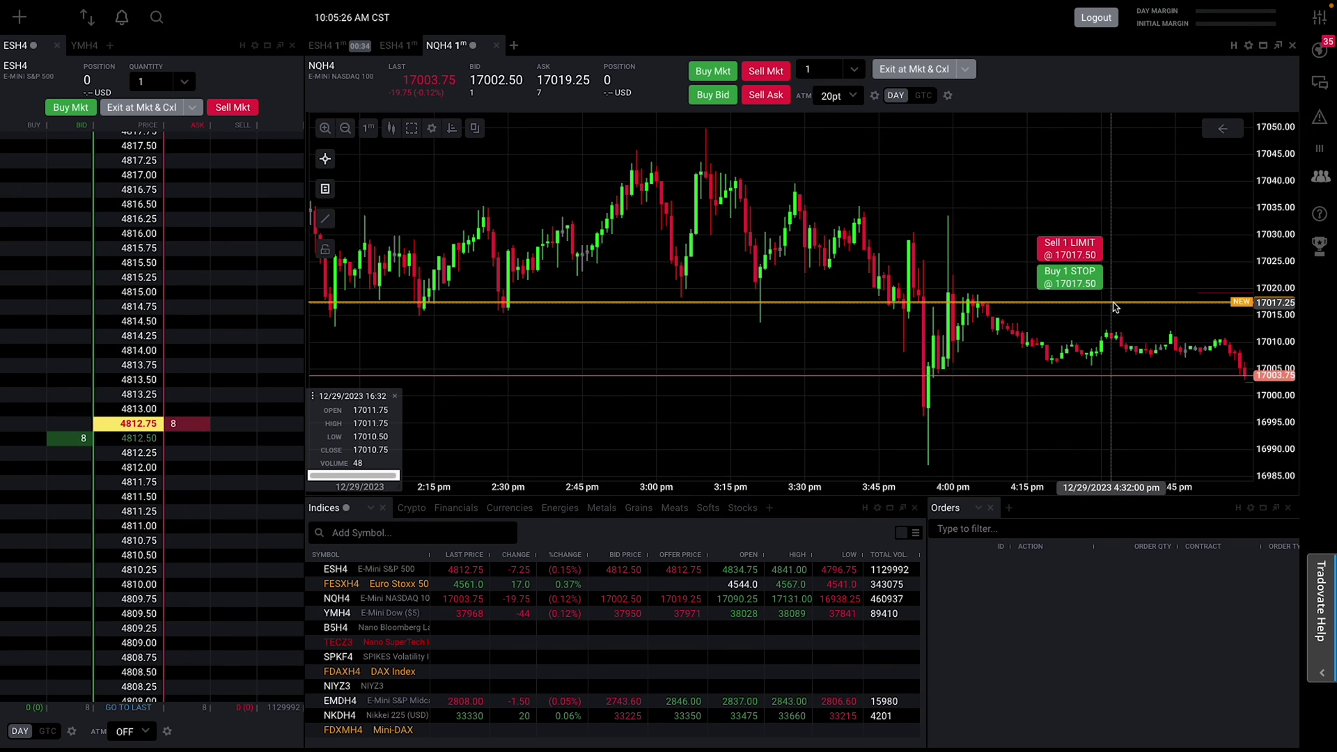
{"action": "left_click", "coordinate": [1087, 287]}
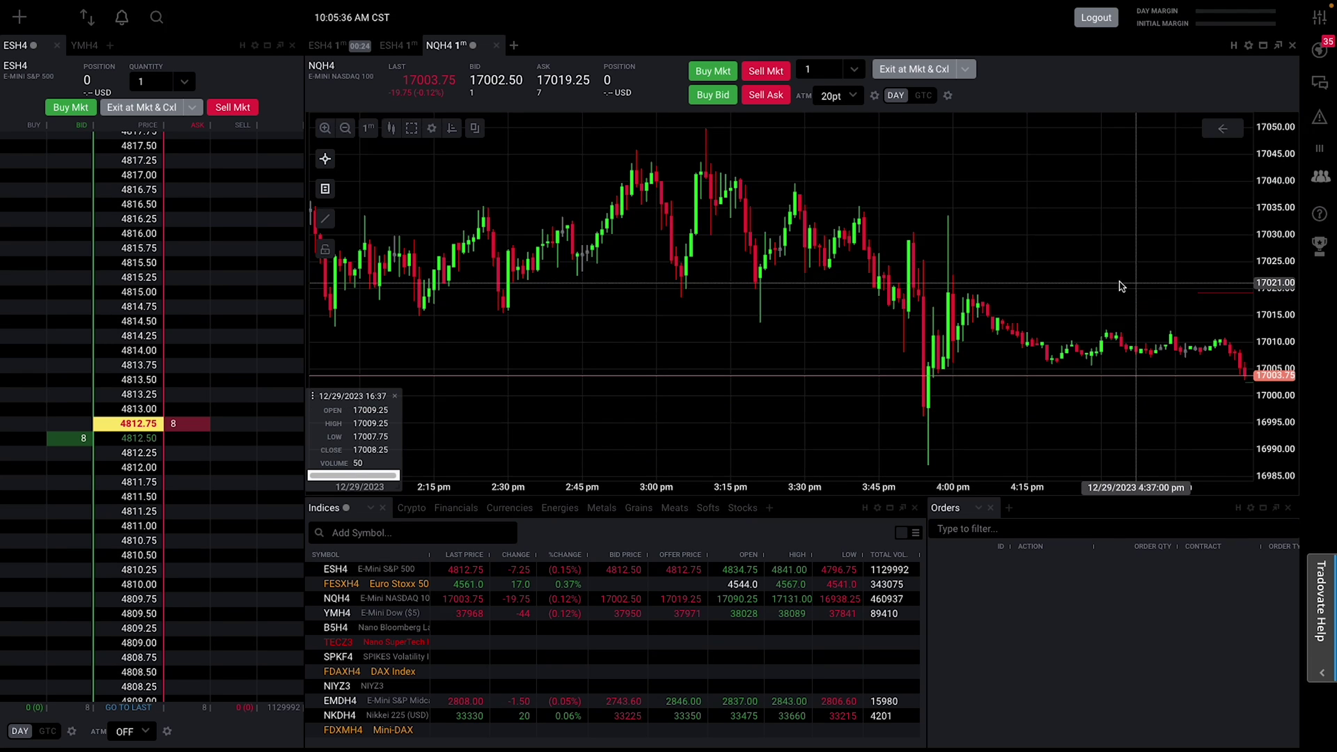
Try the Auto Breakeven stop loss type and a second target in the 20pt ATM settings and cancel the changes.
{"action": "left_click", "coordinate": [875, 96]}
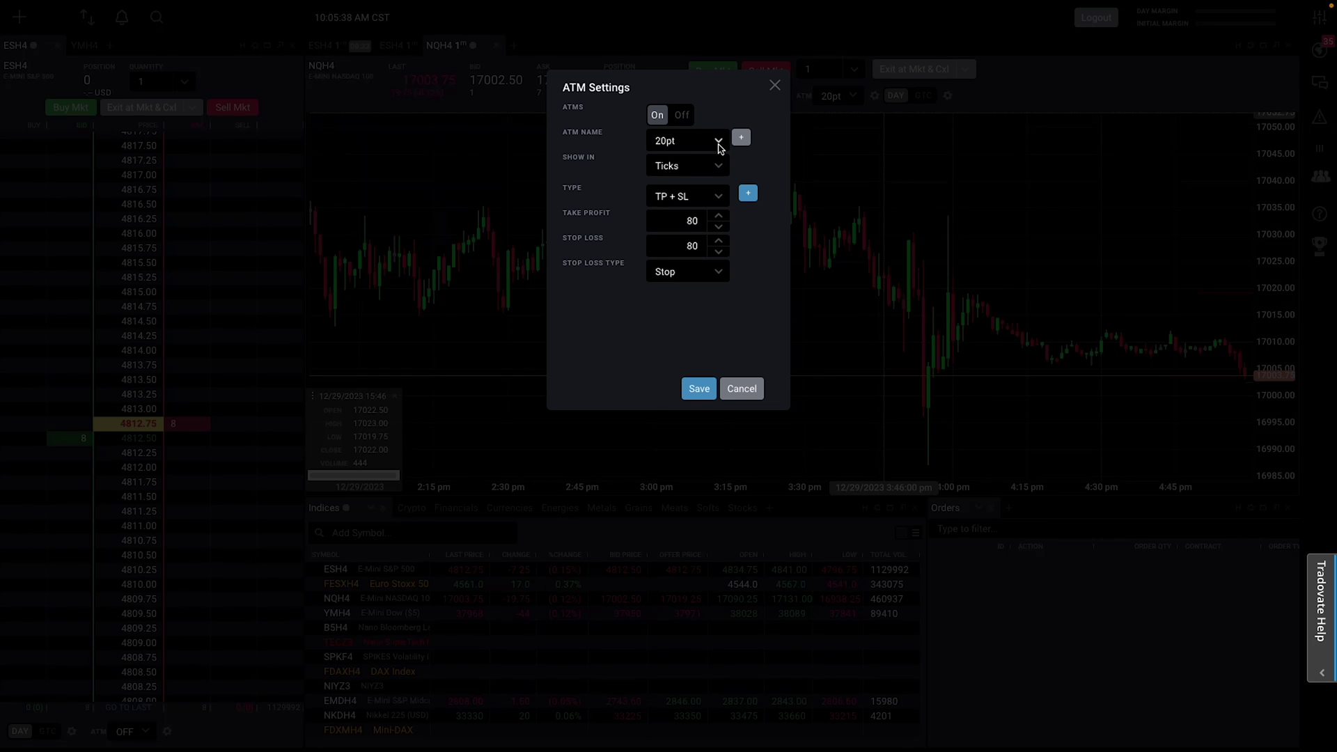
{"action": "left_click", "coordinate": [723, 197]}
{"action": "left_click", "coordinate": [723, 196]}
{"action": "left_click", "coordinate": [721, 273]}
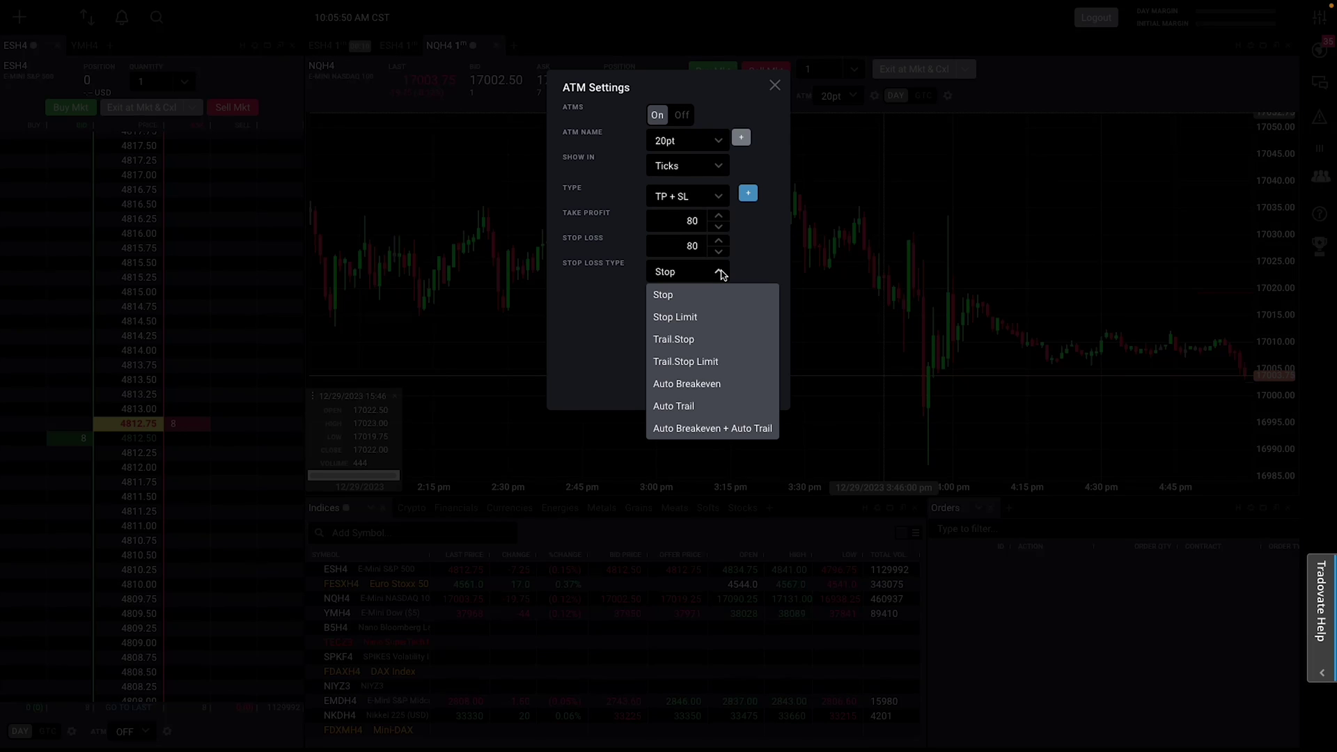
{"action": "left_click", "coordinate": [689, 383]}
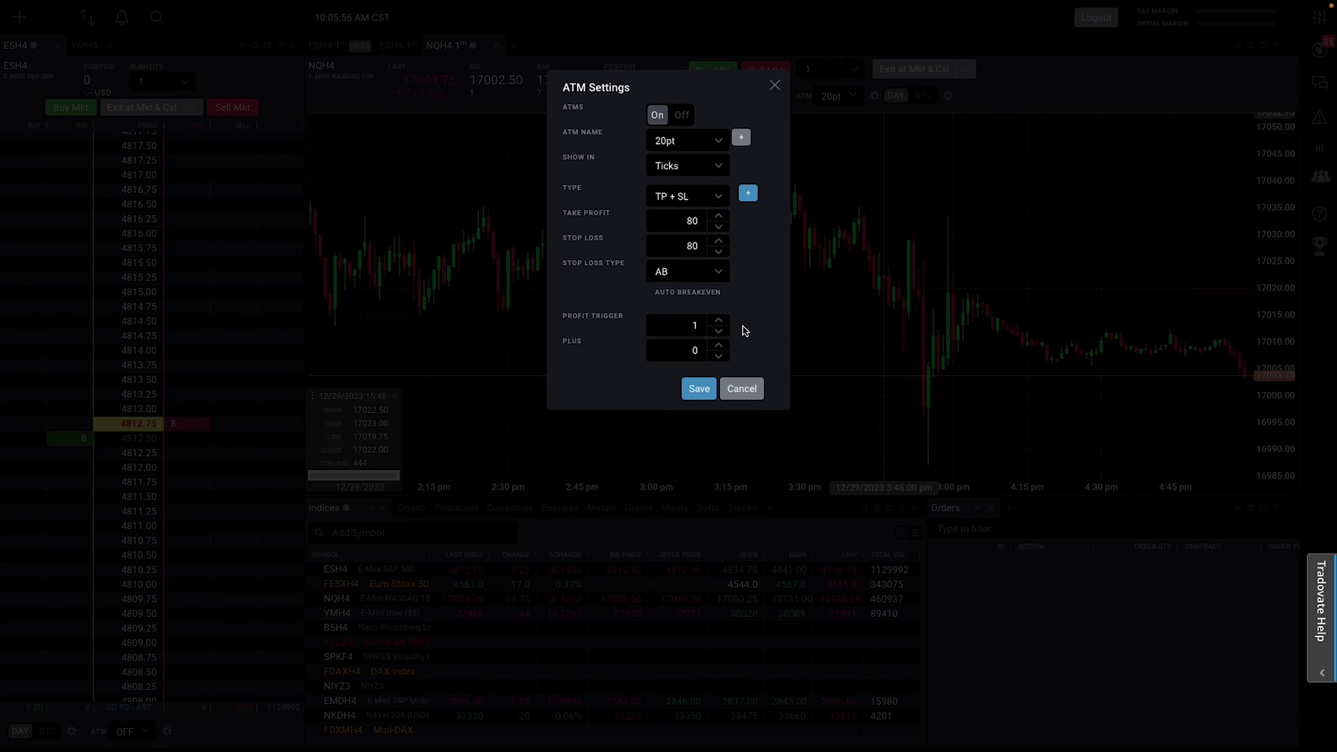
{"action": "left_click", "coordinate": [748, 194]}
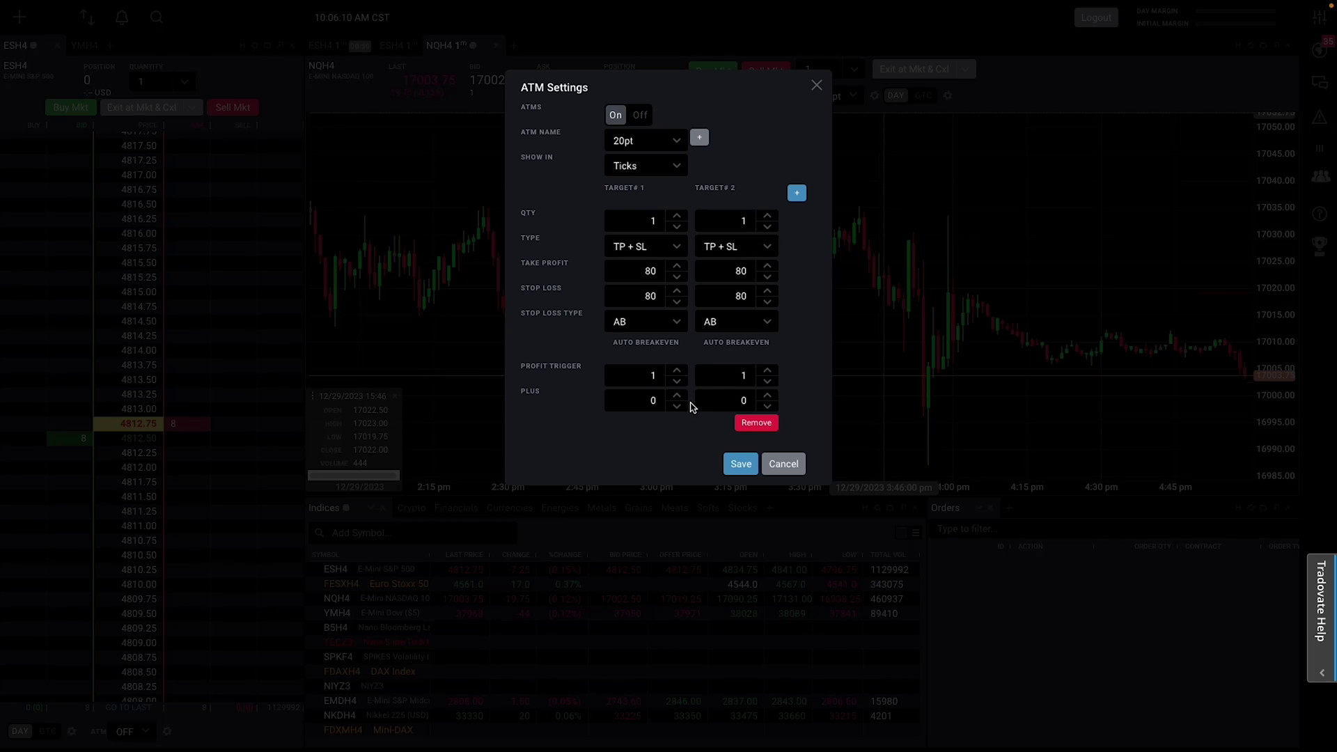
{"action": "left_click", "coordinate": [784, 465]}
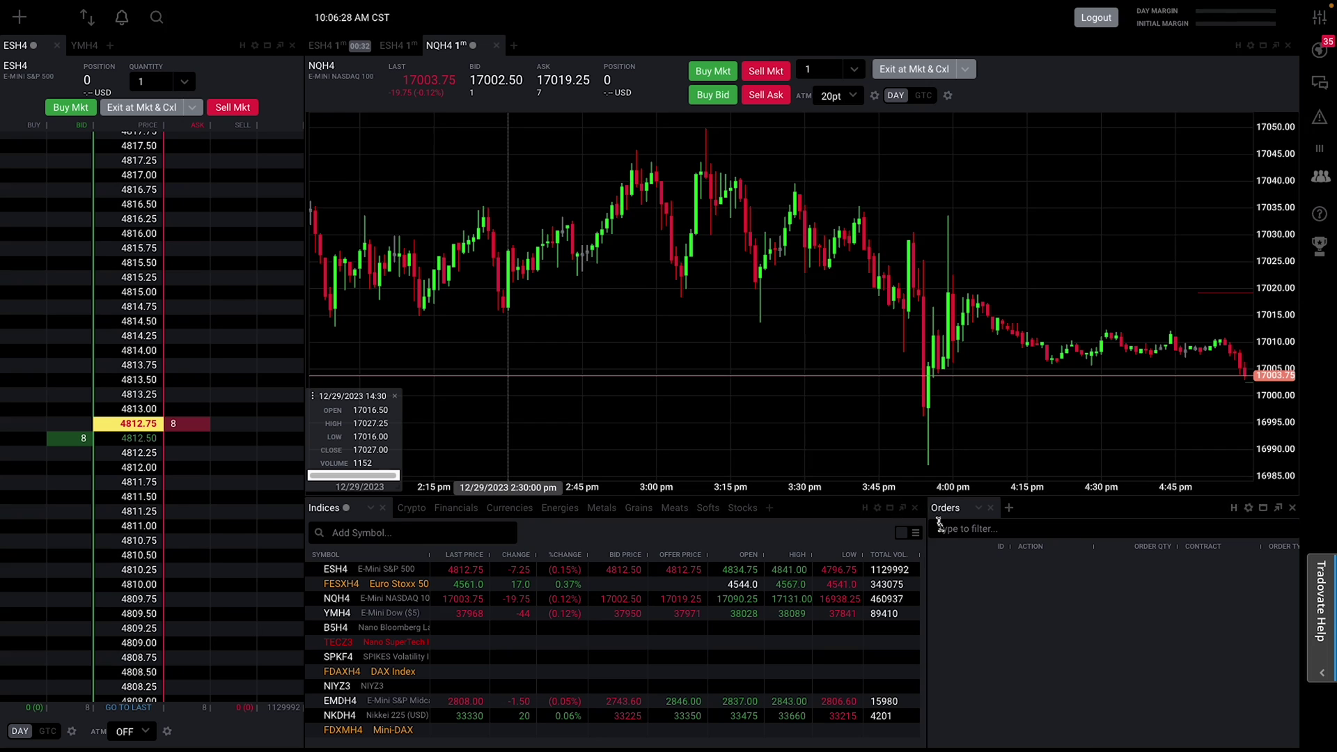
Remove the Indices module from the workspace and place a new Market Analyzer below the chart beside Orders.
{"action": "left_click", "coordinate": [917, 508]}
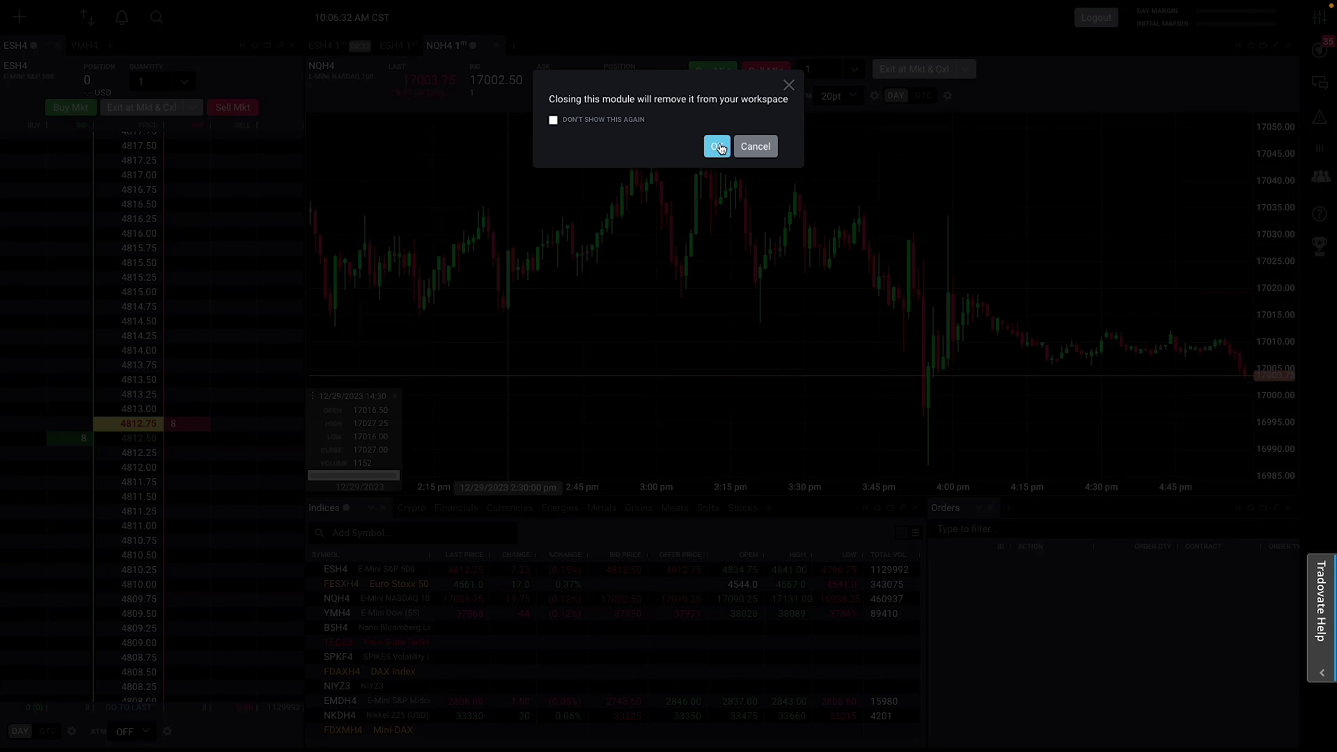
{"action": "left_click", "coordinate": [718, 146]}
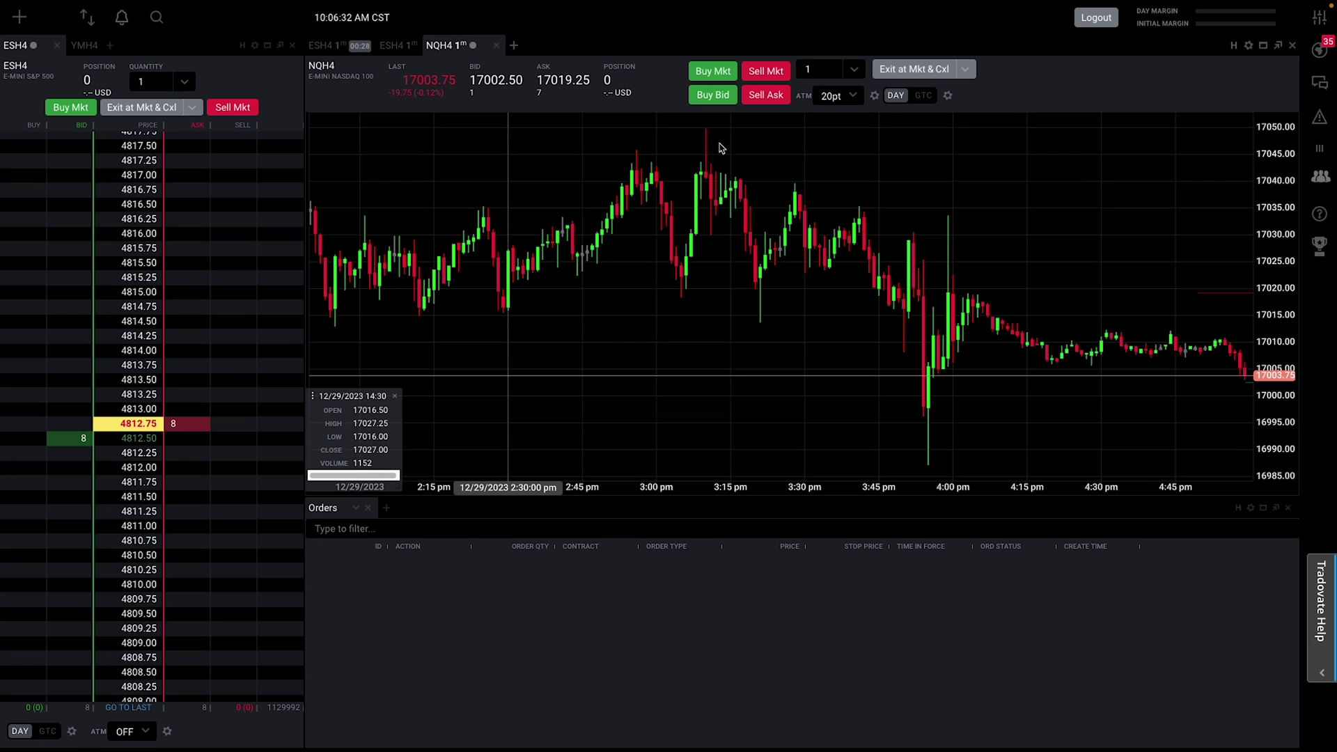
{"action": "left_click", "coordinate": [19, 16]}
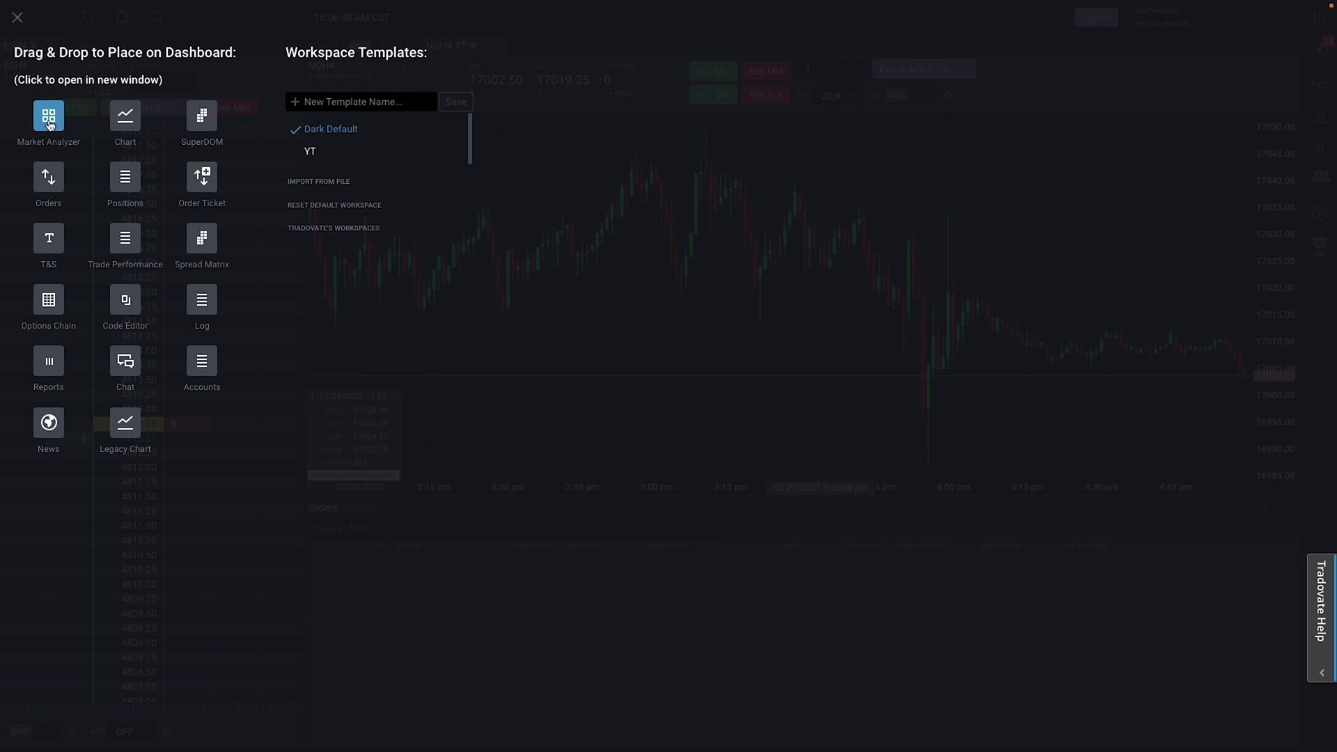
{"action": "left_click_drag", "start_coordinate": [51, 124], "coordinate": [512, 663]}
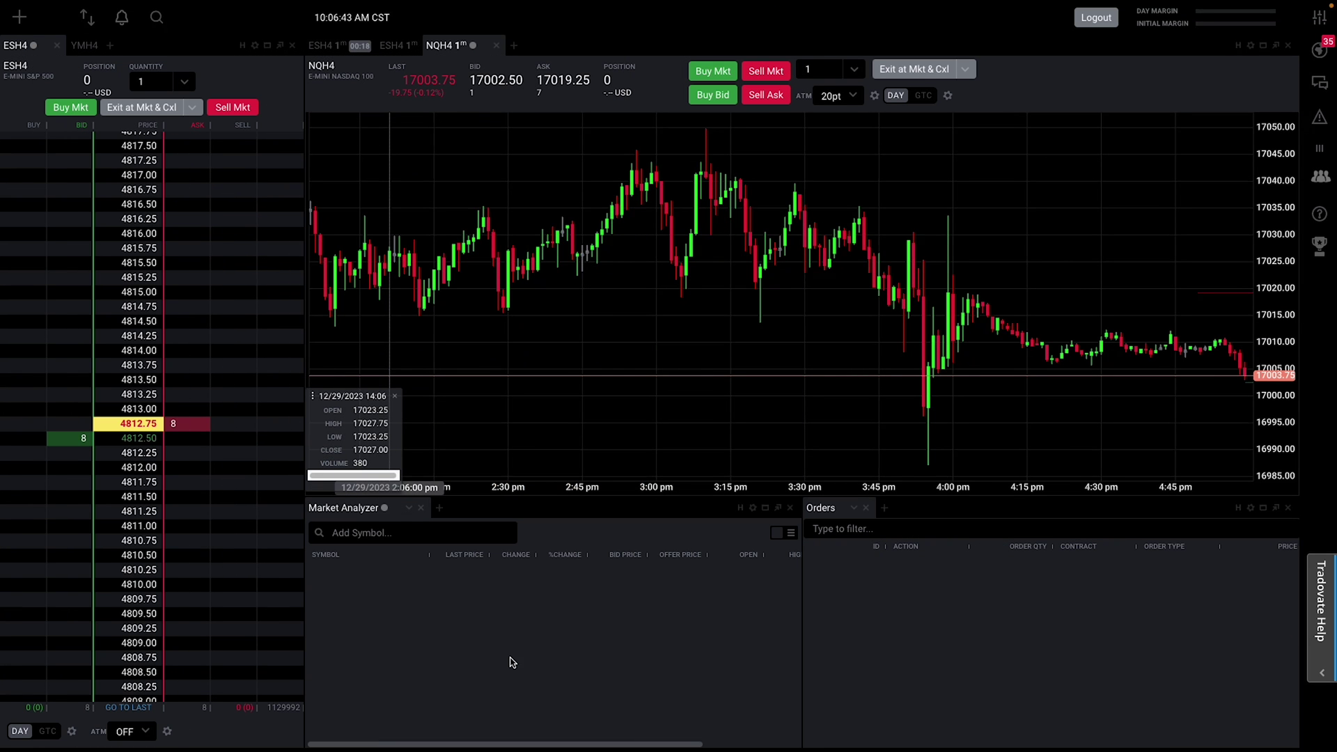
Add the symbols NQH4, ESH4 and YMH4 to the Market Analyzer.
{"action": "left_click", "coordinate": [429, 539]}
{"action": "left_click", "coordinate": [423, 561]}
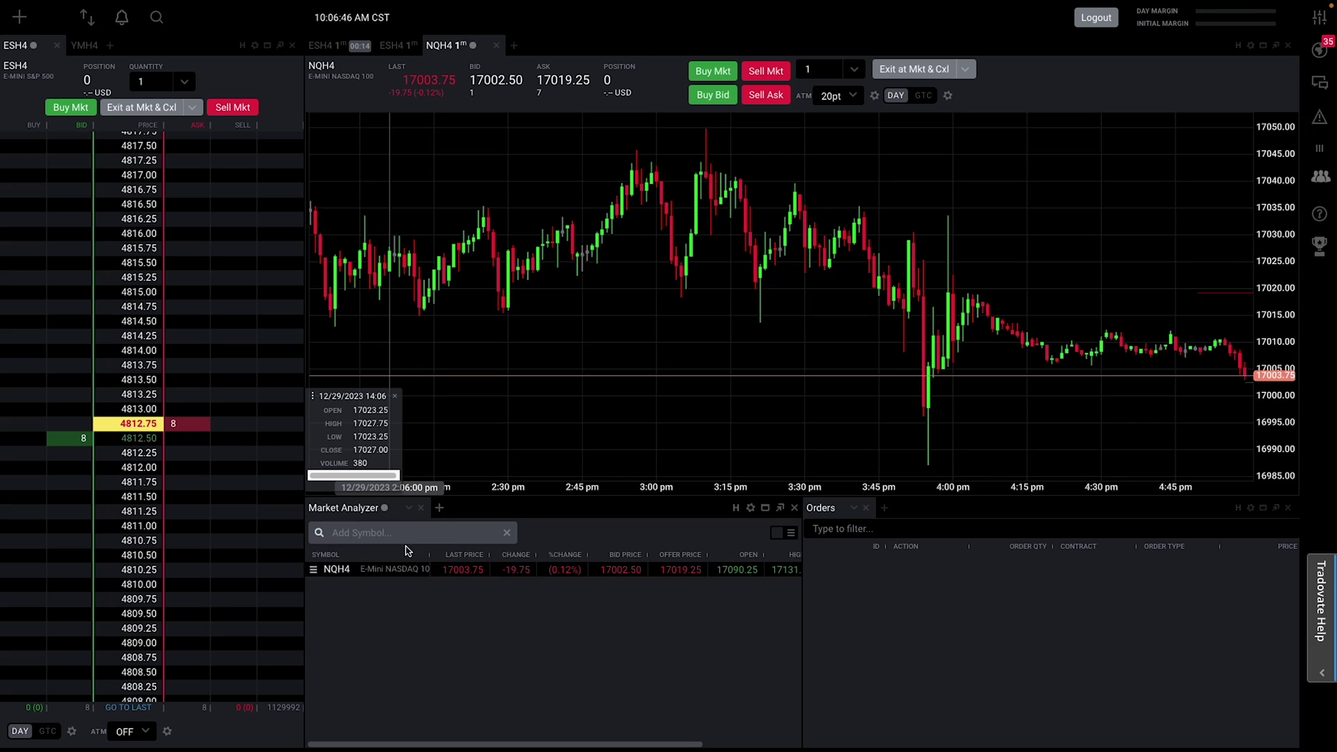
{"action": "left_click", "coordinate": [409, 540]}
{"action": "left_click", "coordinate": [408, 557]}
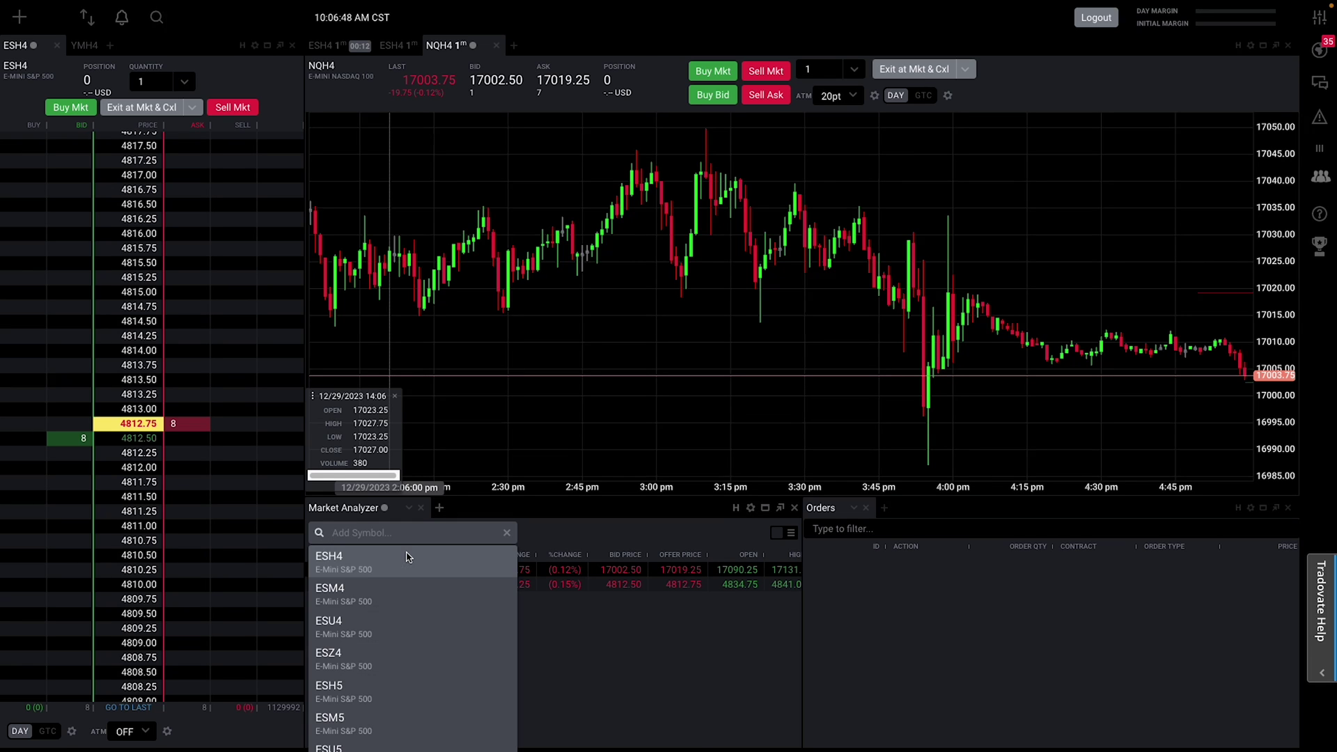
{"action": "left_click", "coordinate": [409, 538]}
{"action": "type", "text": "ym"}
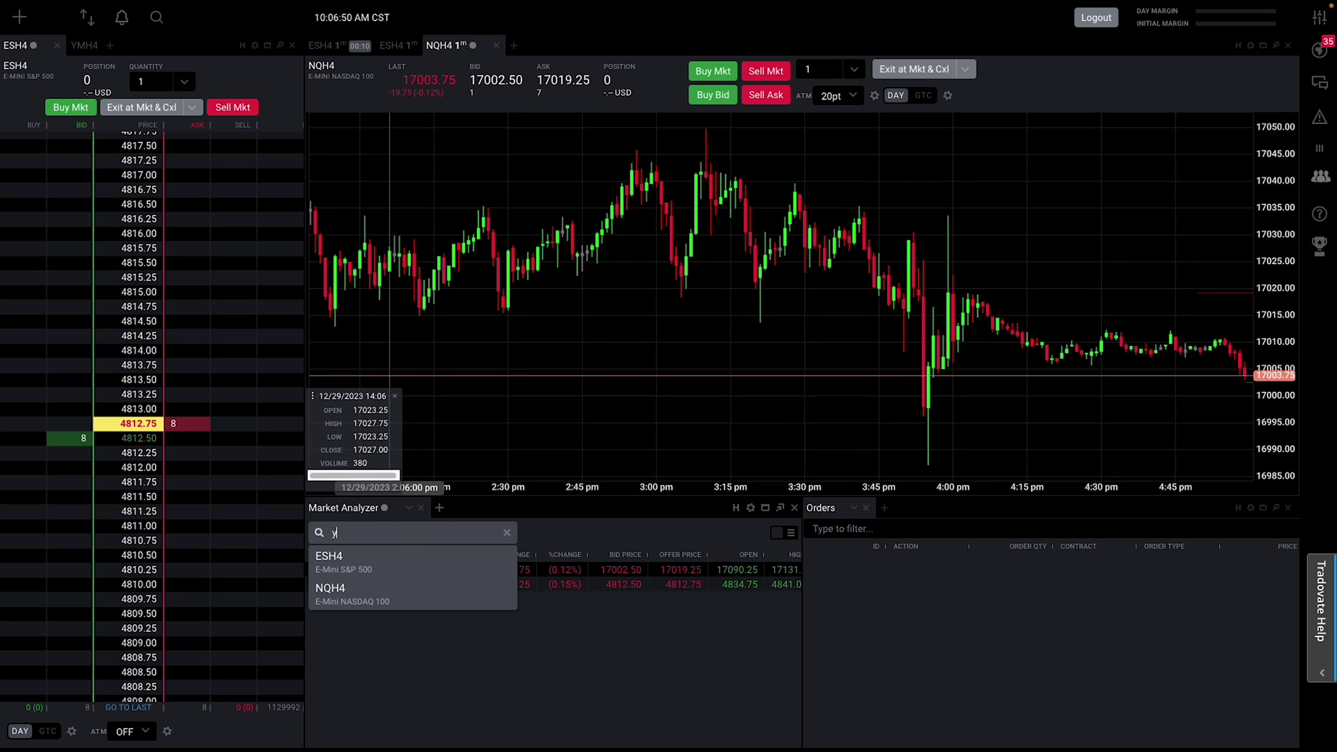
{"action": "left_click", "coordinate": [414, 558]}
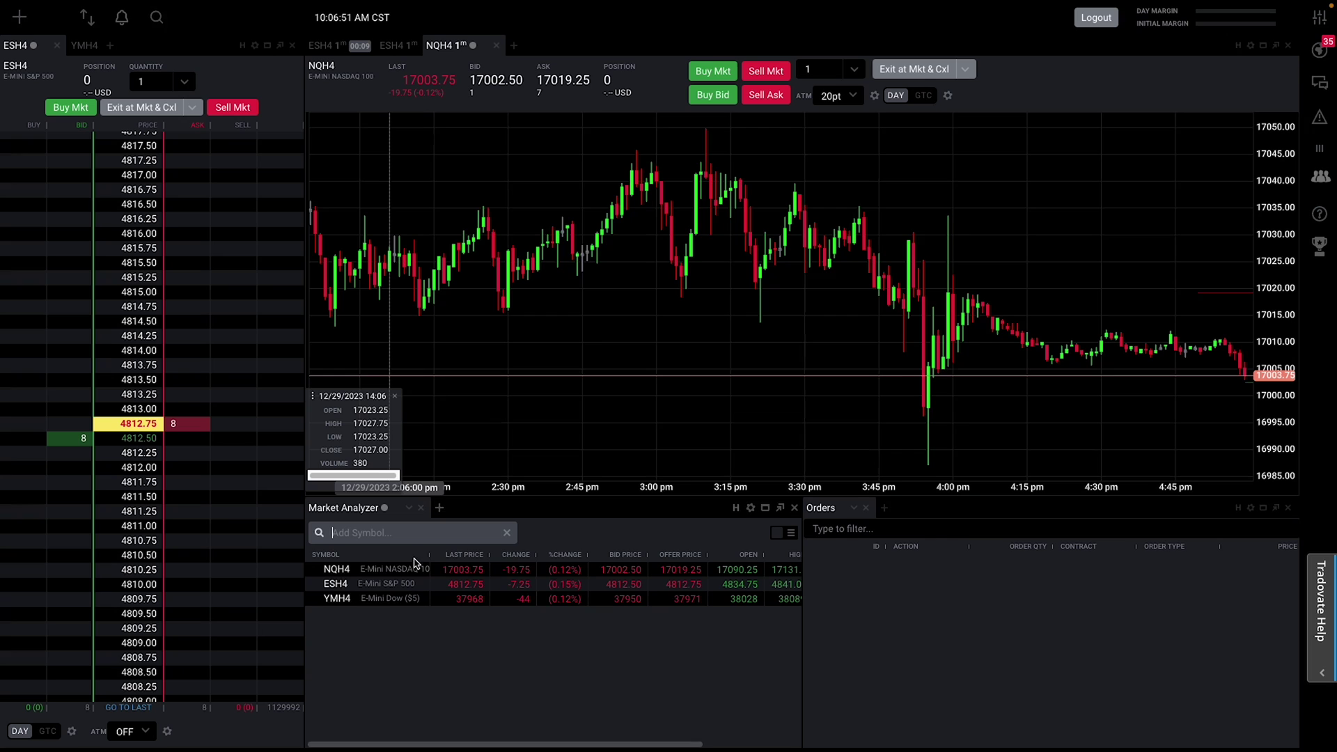
Save the Market Analyzer as a named module called "Main indices" and remove it from the workspace.
{"action": "left_click", "coordinate": [409, 509]}
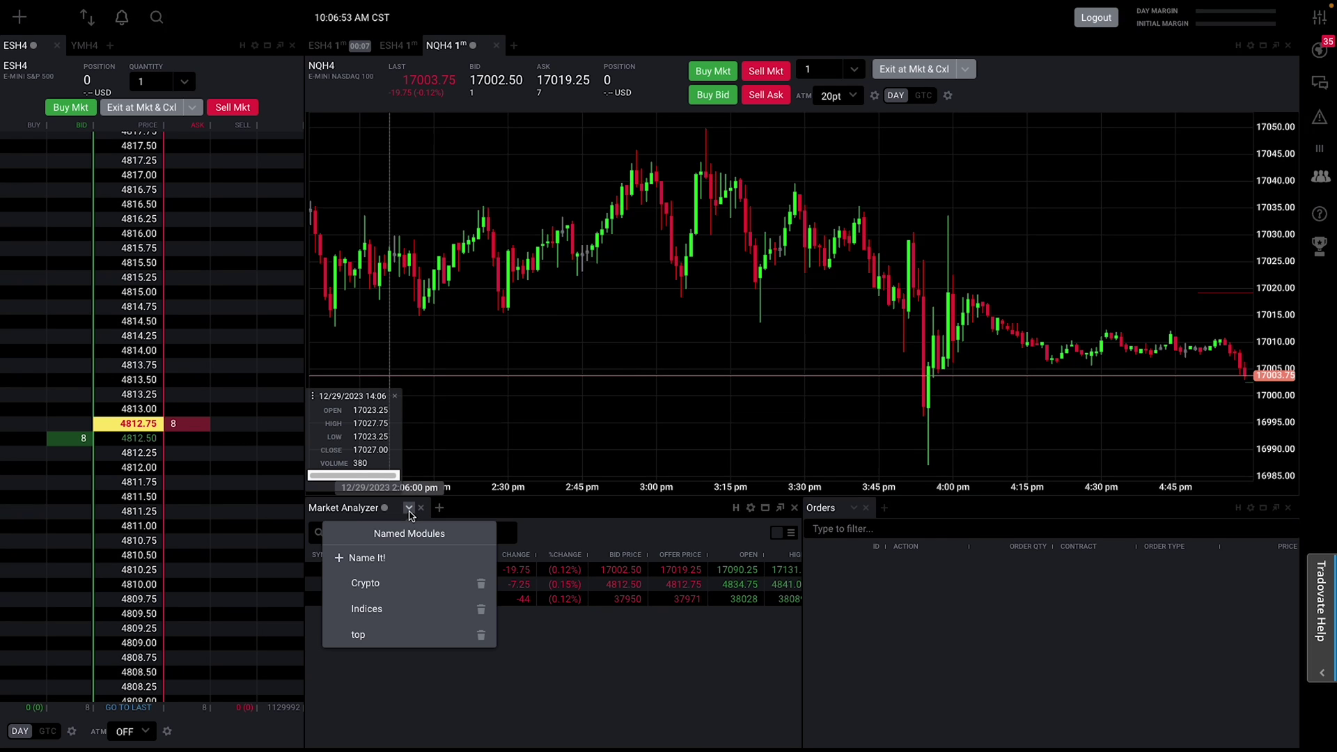
{"action": "left_click", "coordinate": [367, 560]}
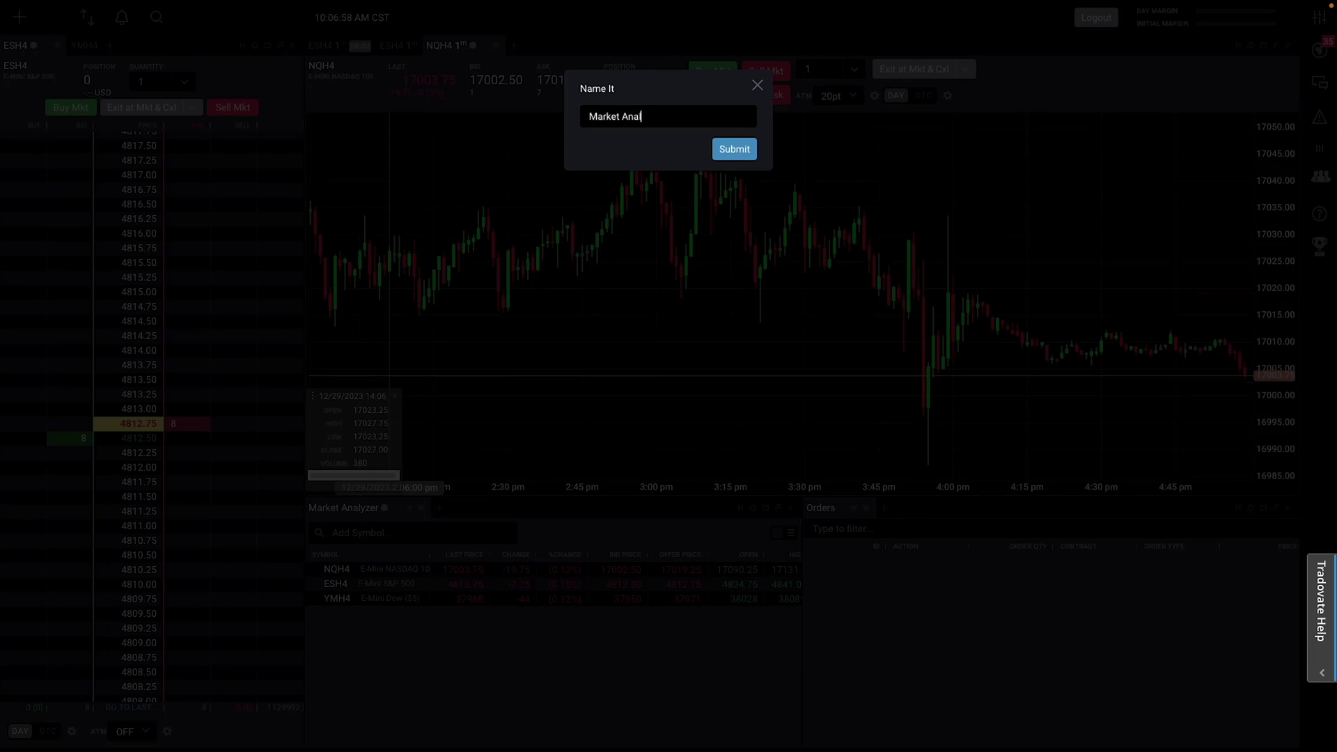
{"action": "key", "text": "BackSpace"}
{"action": "key", "text": "BackSpace"}
{"action": "key", "text": "BackSpace"}
{"action": "key", "text": "BackSpace"}
{"action": "key", "text": "BackSpace"}
{"action": "type", "text": "Main"}
{"action": "left_click", "coordinate": [734, 149]}
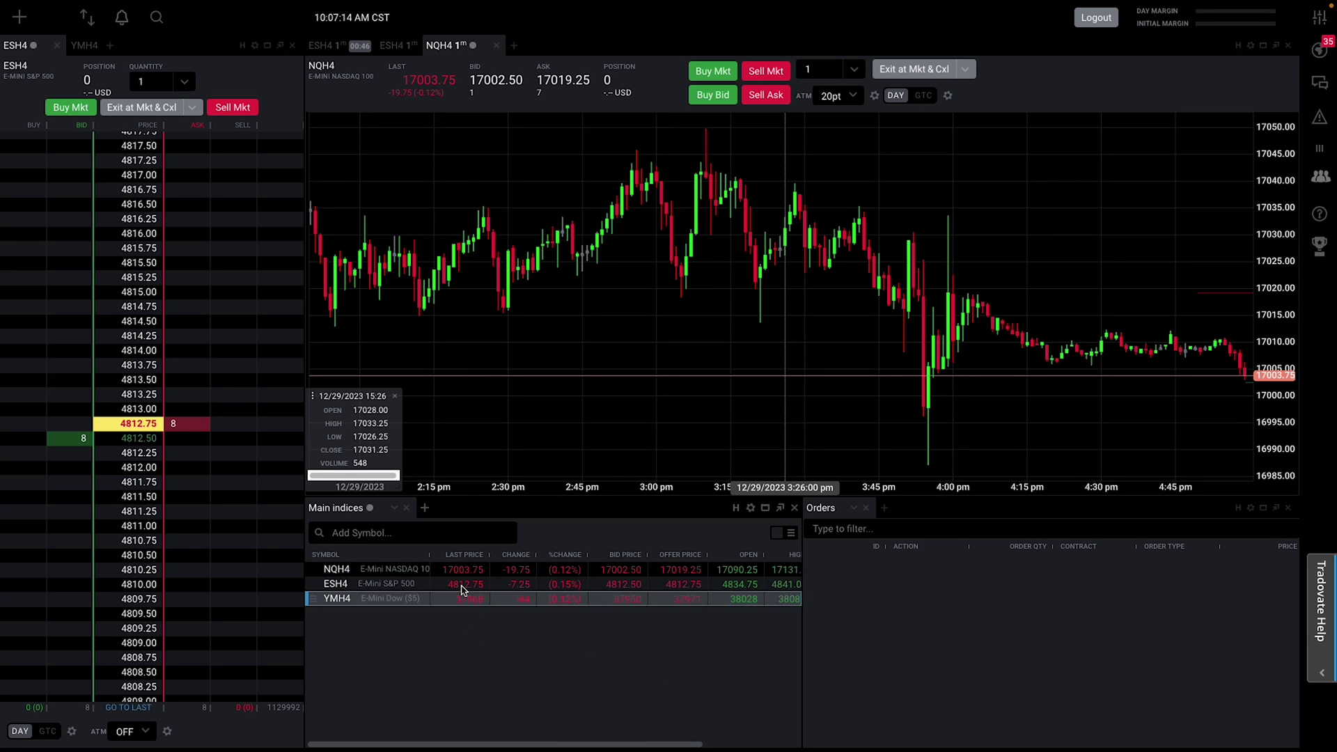
{"action": "left_click", "coordinate": [793, 516]}
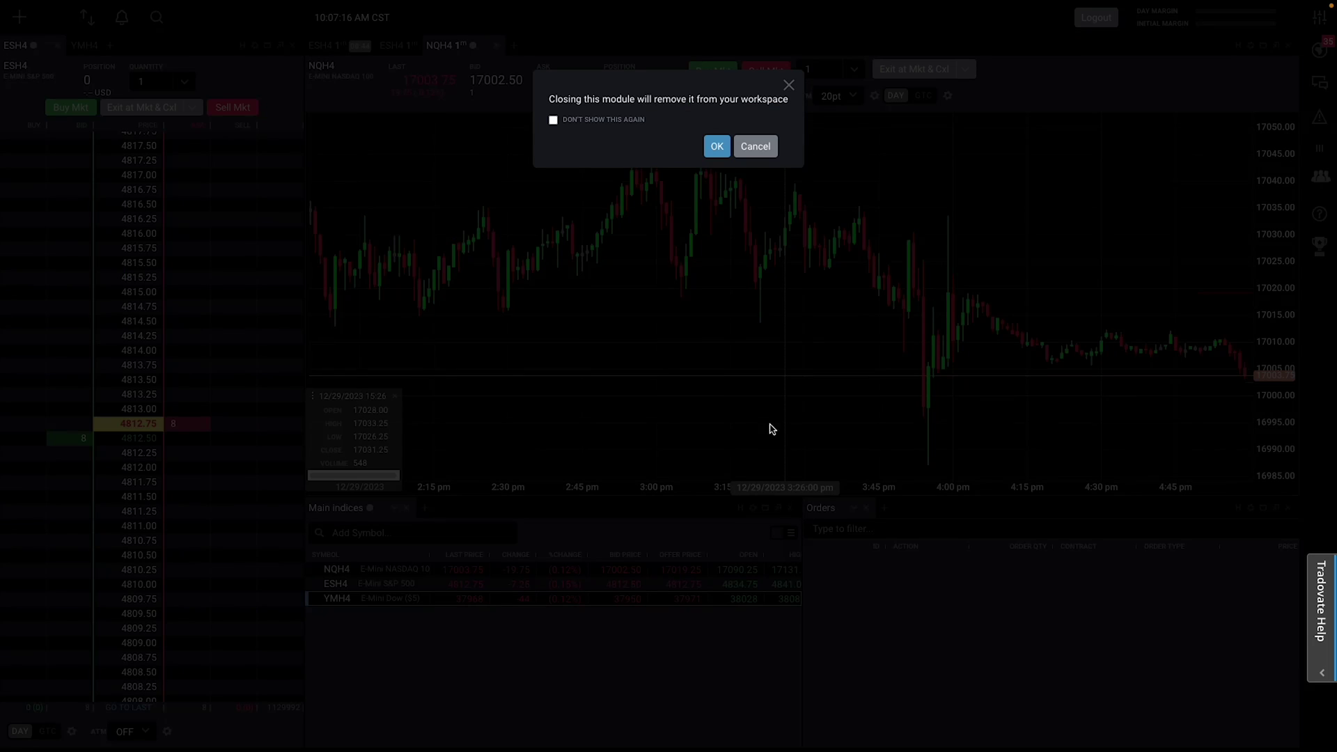
{"action": "left_click", "coordinate": [722, 146]}
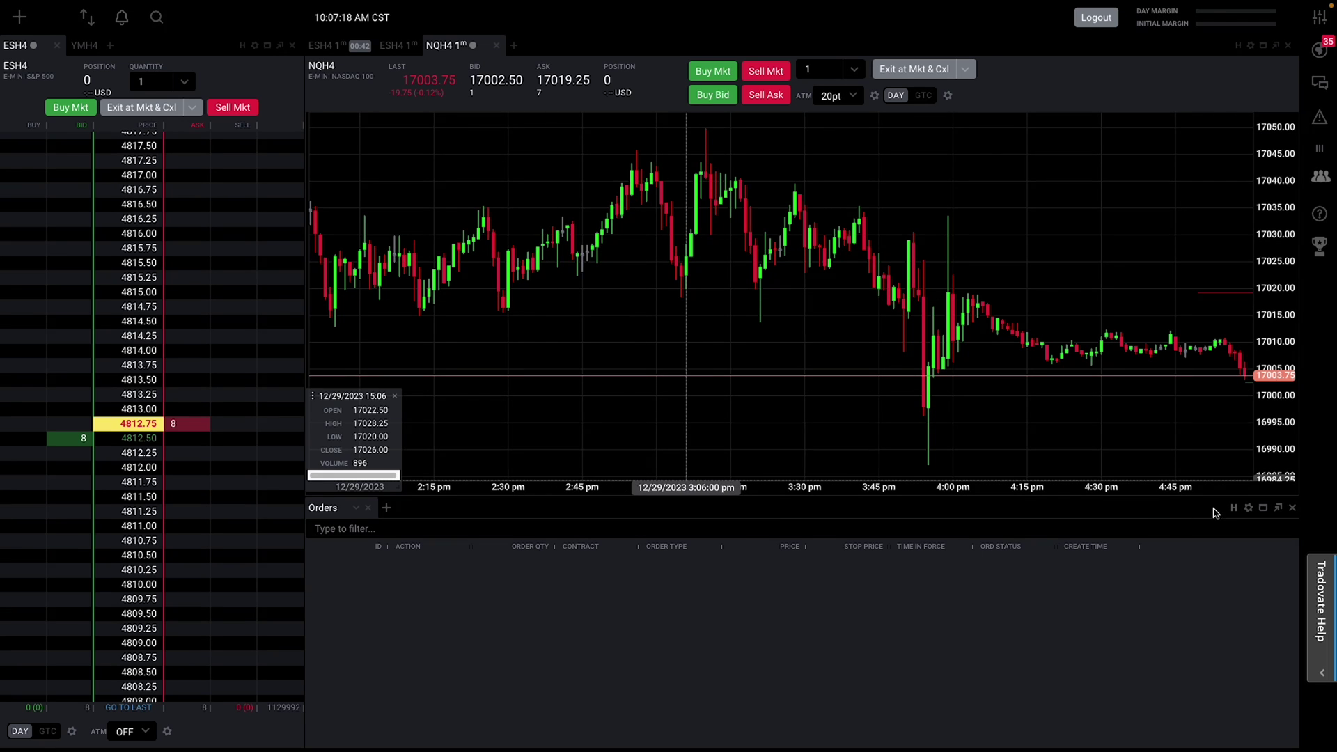
Remove the Orders module from the workspace and save the layout as a new workspace template named "4 screebs".
{"action": "left_click", "coordinate": [1289, 509]}
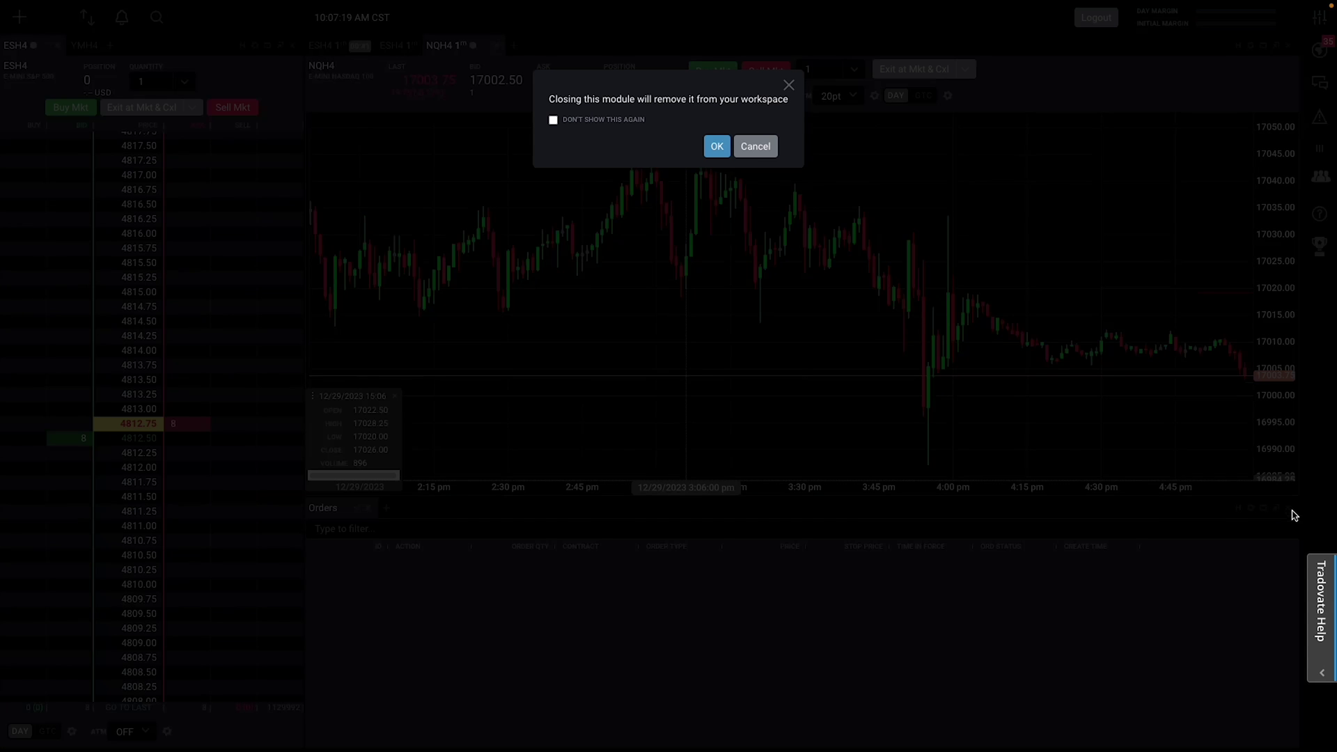
{"action": "left_click", "coordinate": [717, 147]}
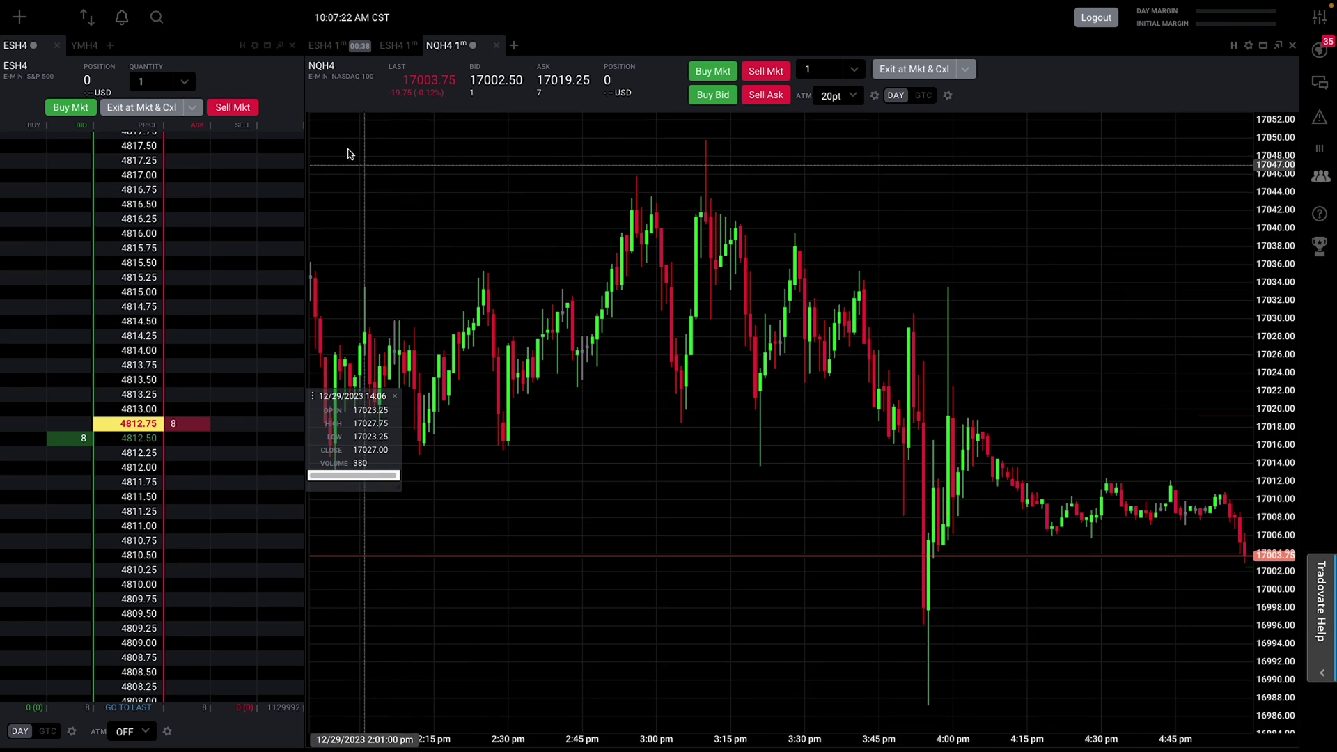
{"action": "left_click", "coordinate": [19, 19]}
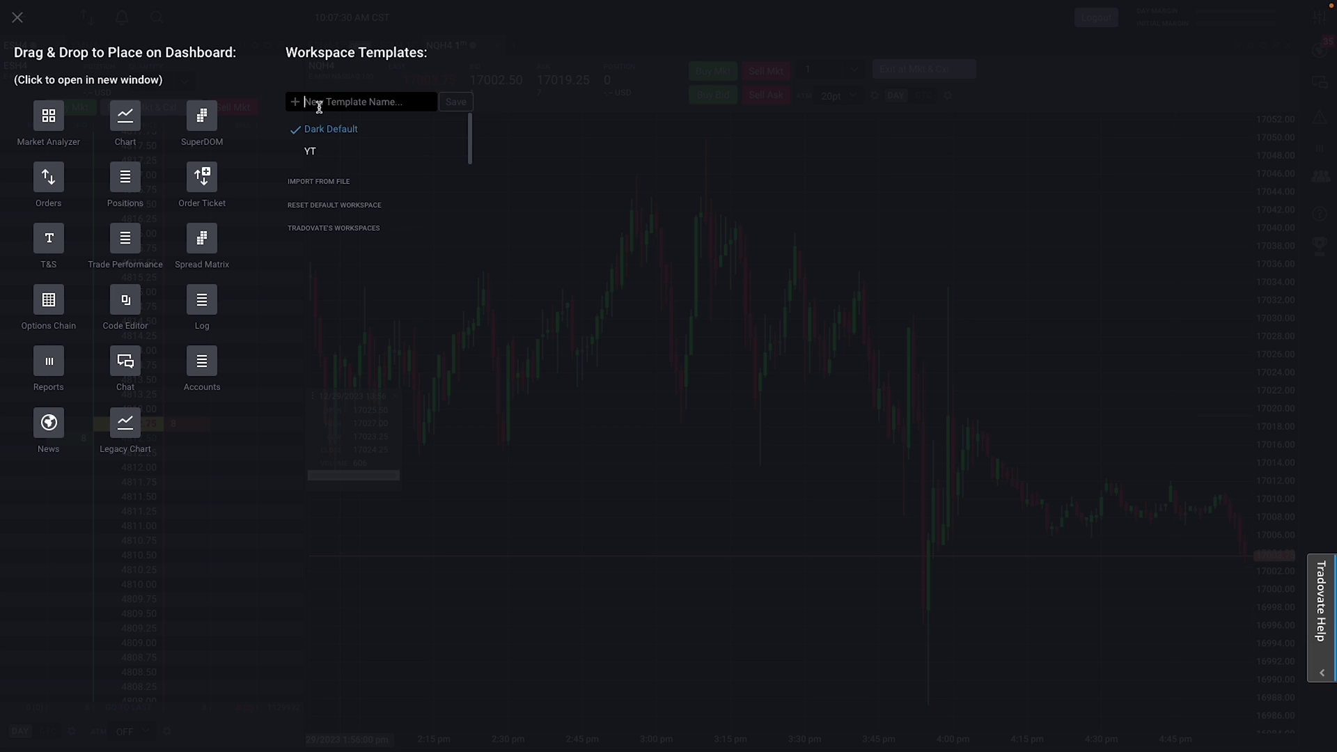
{"action": "type", "text": "4 xc"}
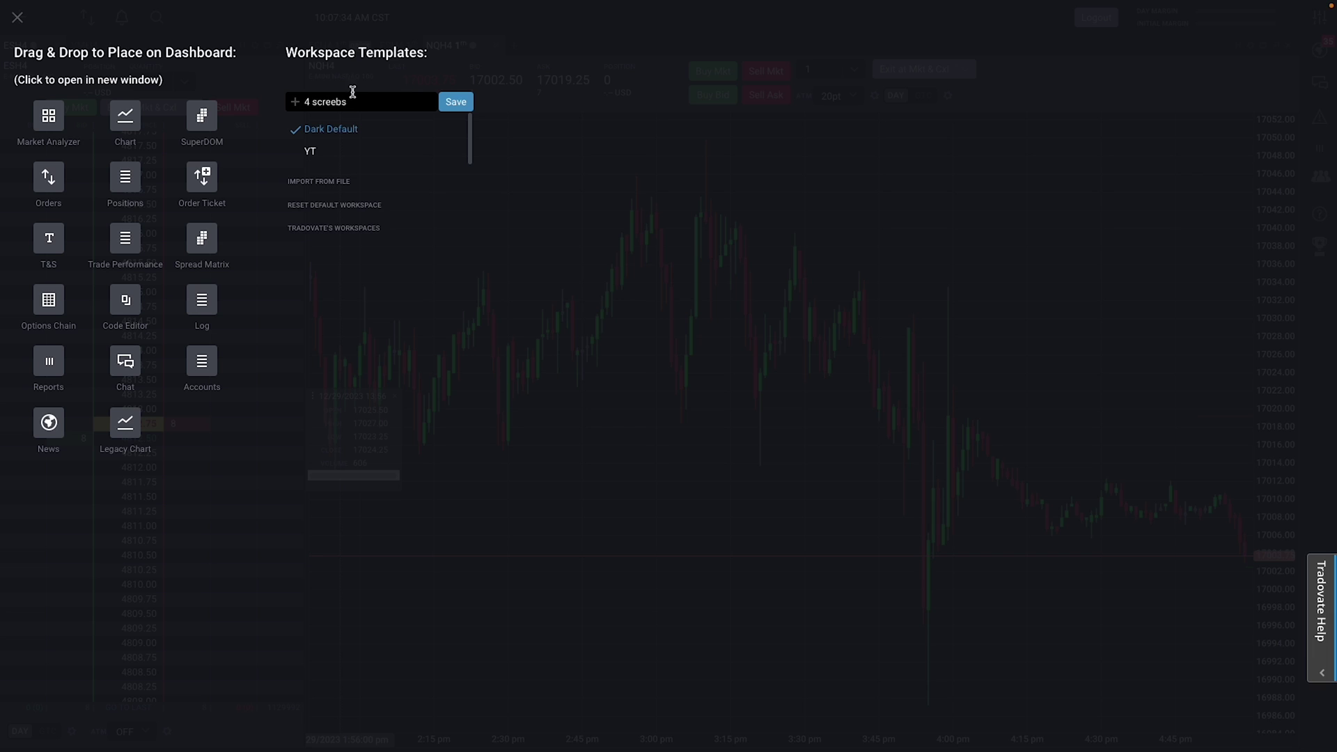
{"action": "left_click", "coordinate": [451, 106]}
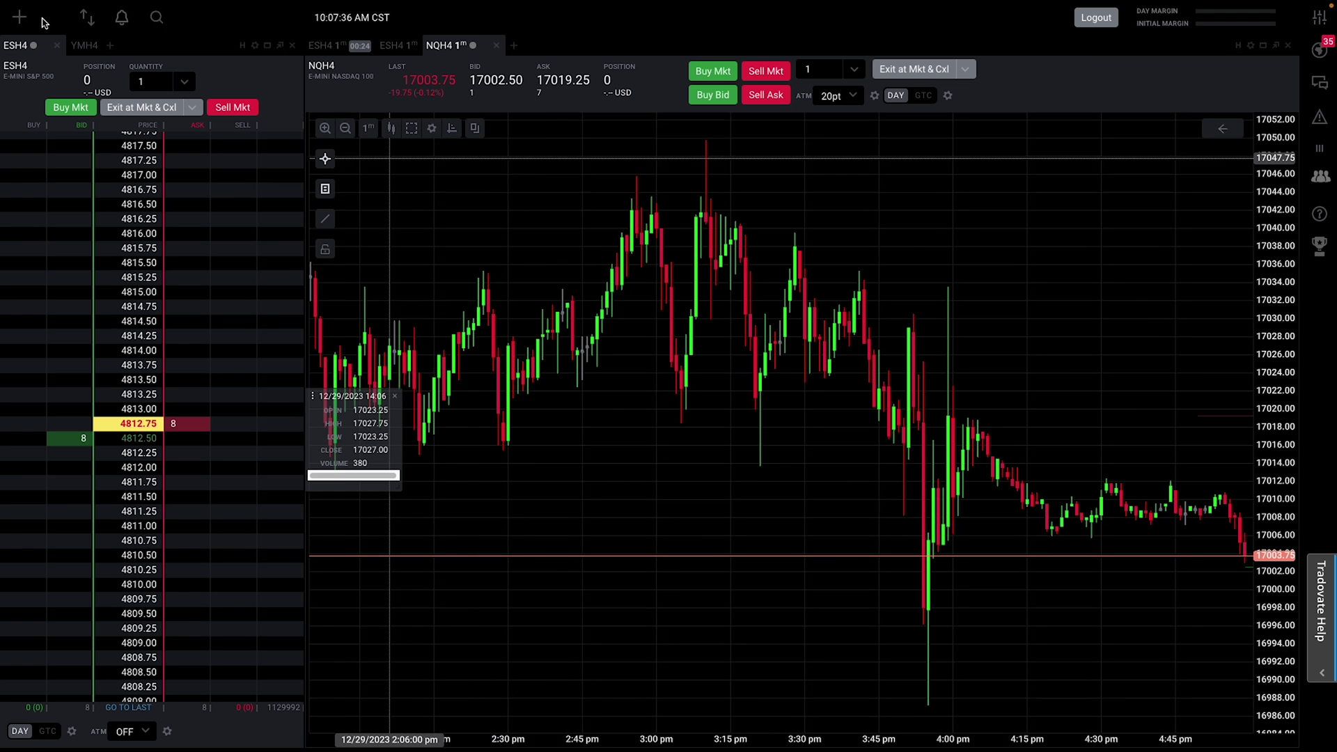
Add three new Chart modules around the existing NQH4 chart to form a two-by-two chart grid beside the price ladder.
{"action": "left_click", "coordinate": [19, 17]}
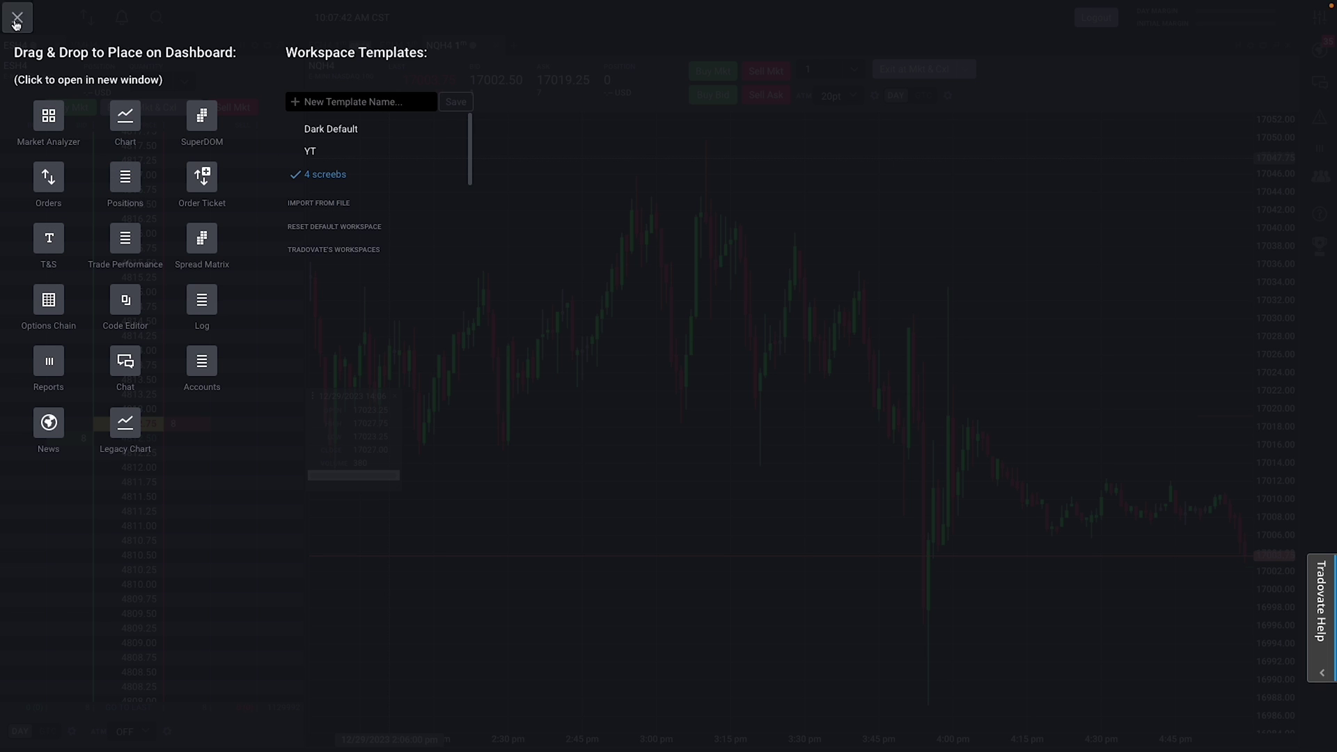
{"action": "left_click_drag", "start_coordinate": [125, 115], "coordinate": [462, 368]}
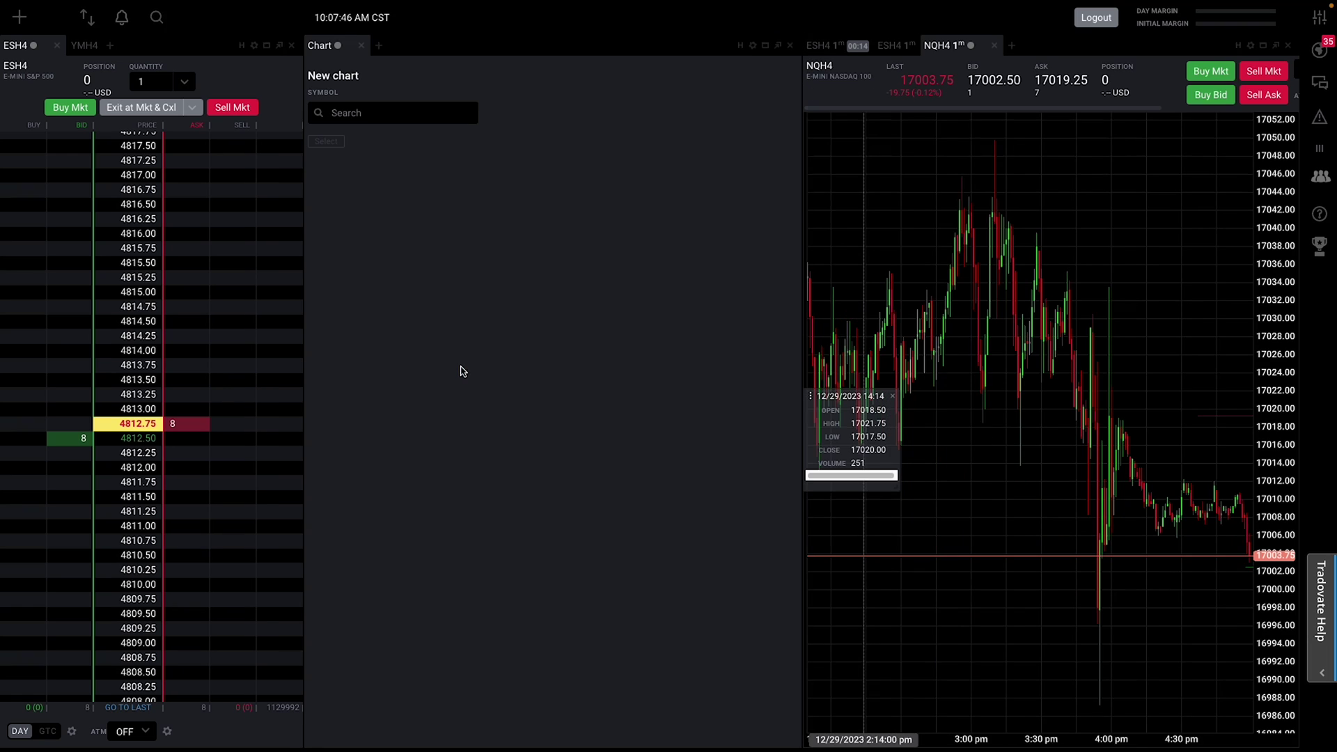
{"action": "left_click", "coordinate": [19, 15]}
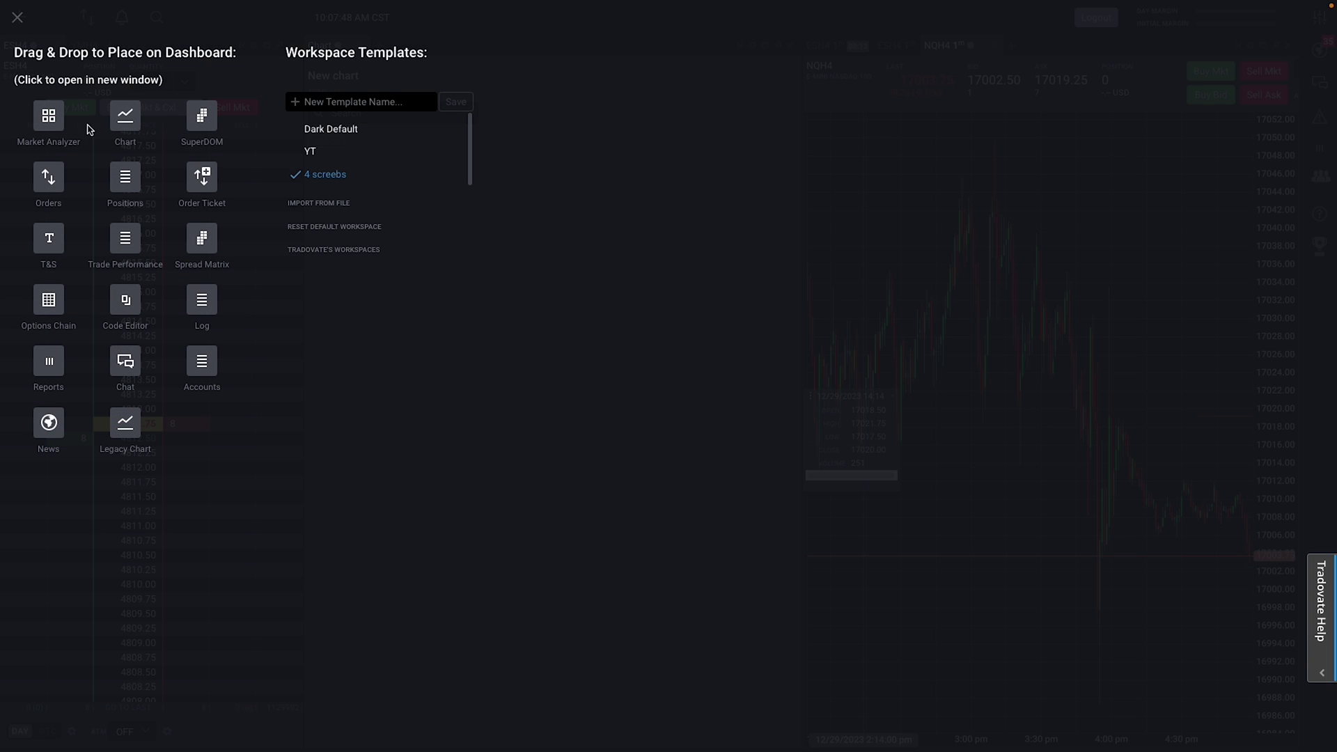
{"action": "left_click_drag", "start_coordinate": [124, 119], "coordinate": [599, 619]}
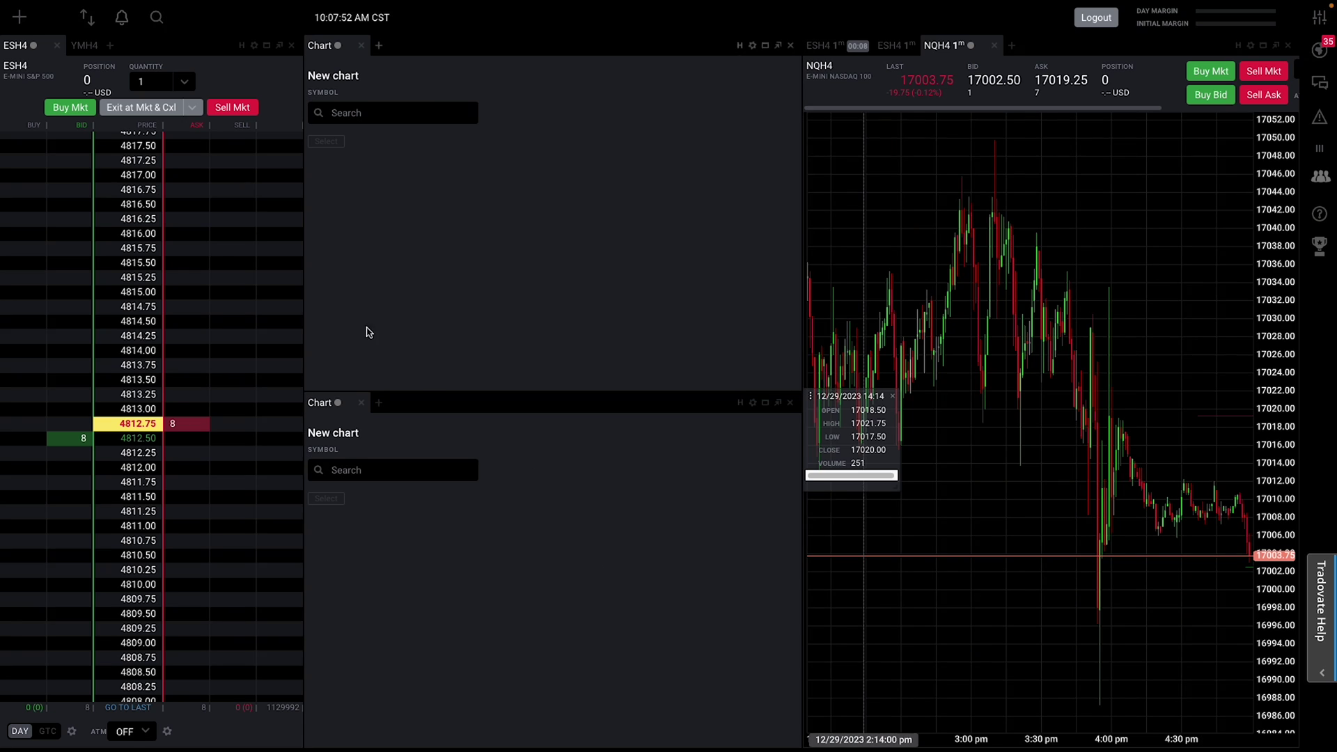
{"action": "left_click", "coordinate": [19, 15]}
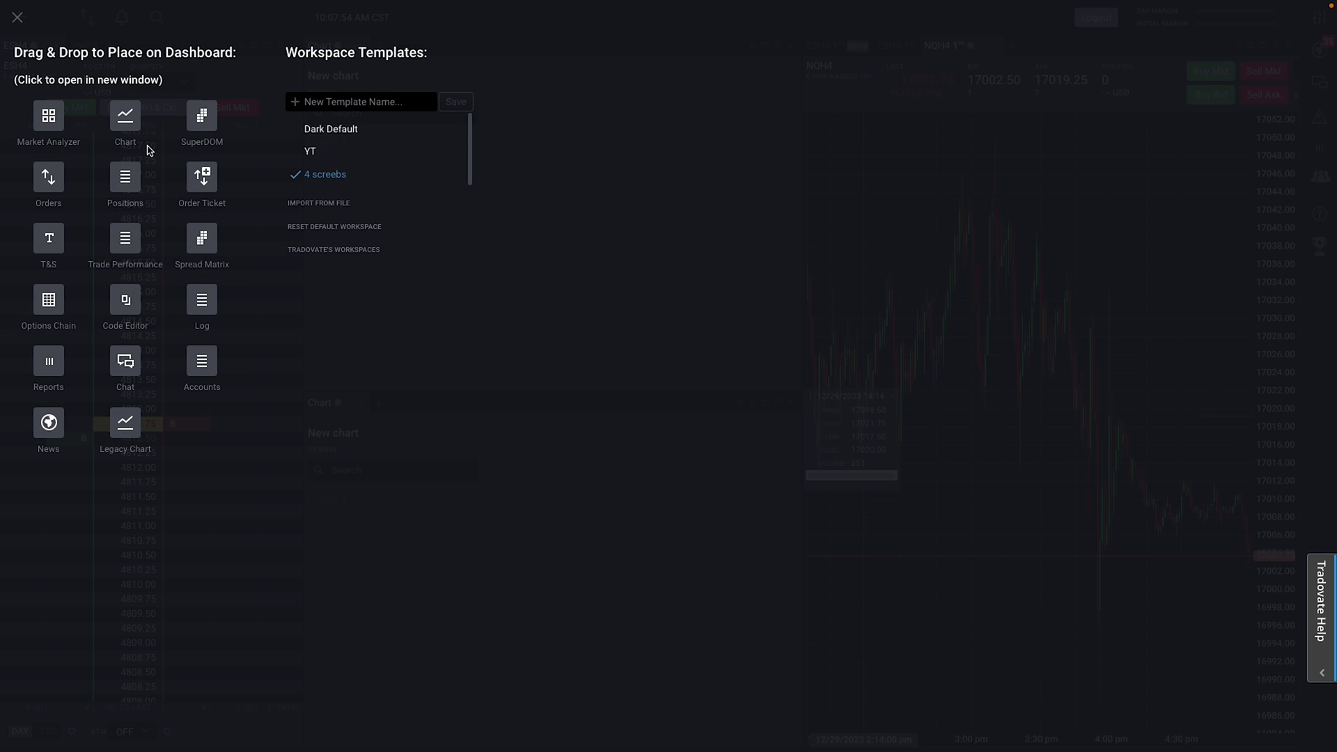
{"action": "left_click_drag", "start_coordinate": [124, 122], "coordinate": [1052, 630]}
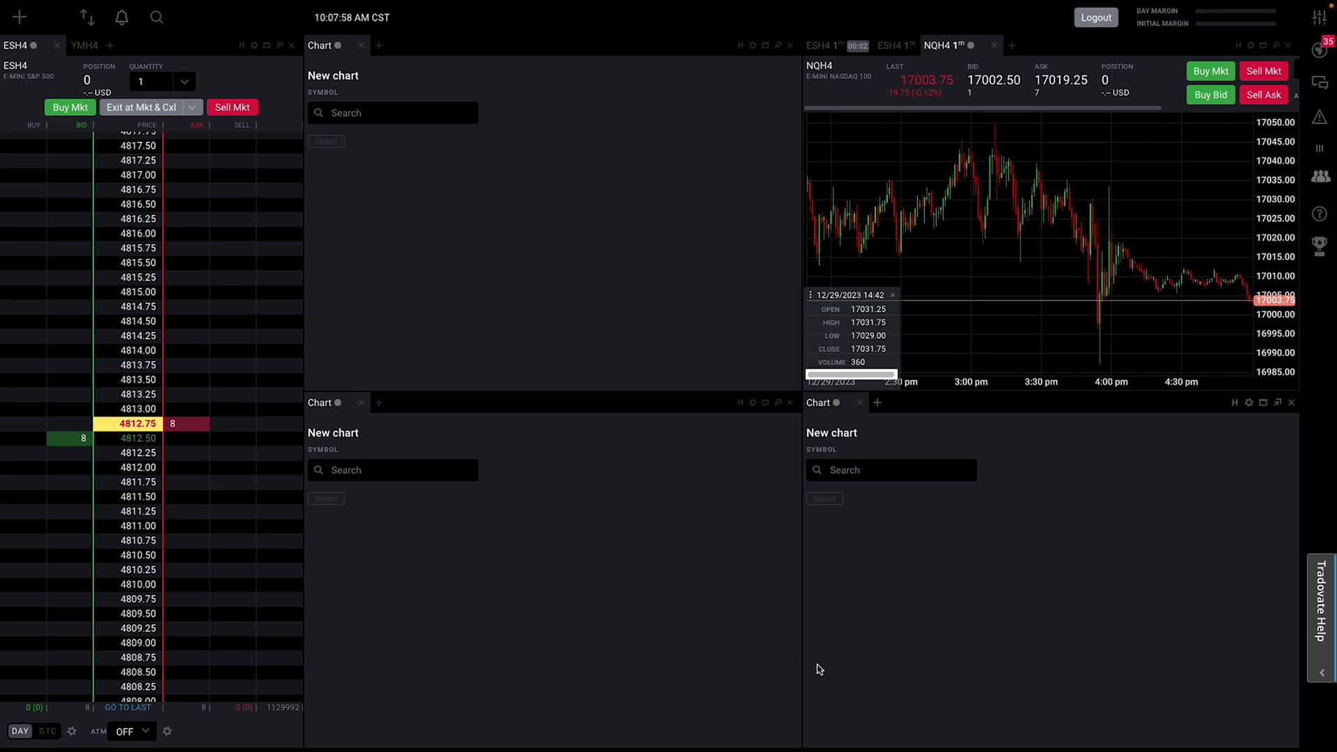
Load the symbol YMH4 into each of the three new empty charts.
{"action": "left_click", "coordinate": [398, 470]}
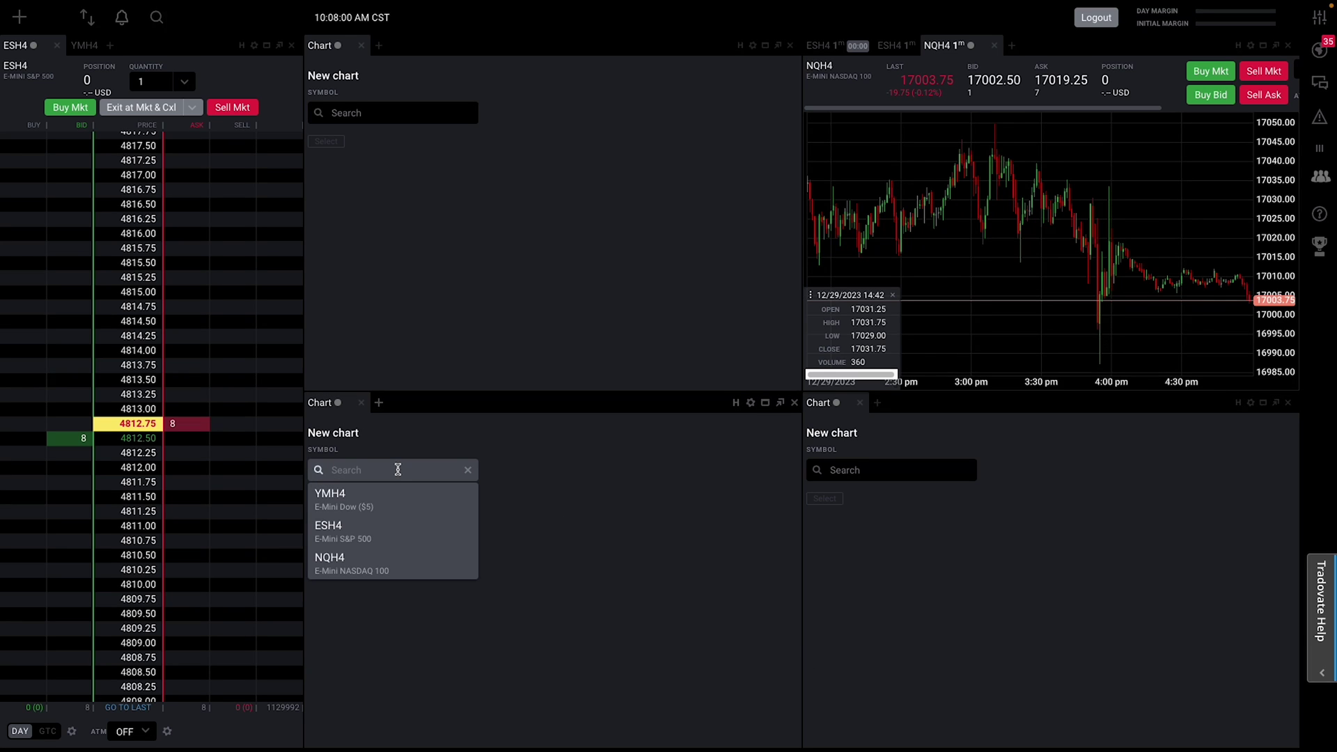
{"action": "left_click", "coordinate": [402, 491]}
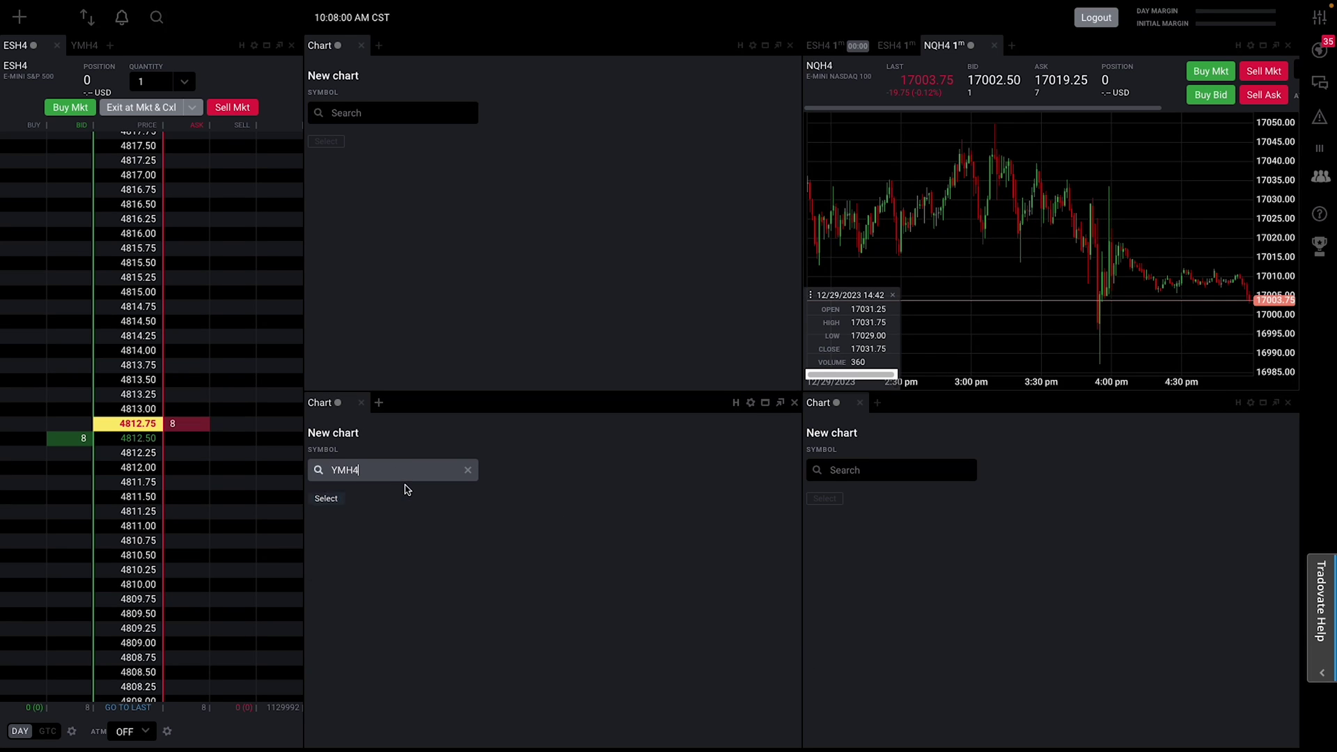
{"action": "left_click", "coordinate": [332, 503]}
{"action": "left_click", "coordinate": [880, 471]}
{"action": "left_click", "coordinate": [823, 491]}
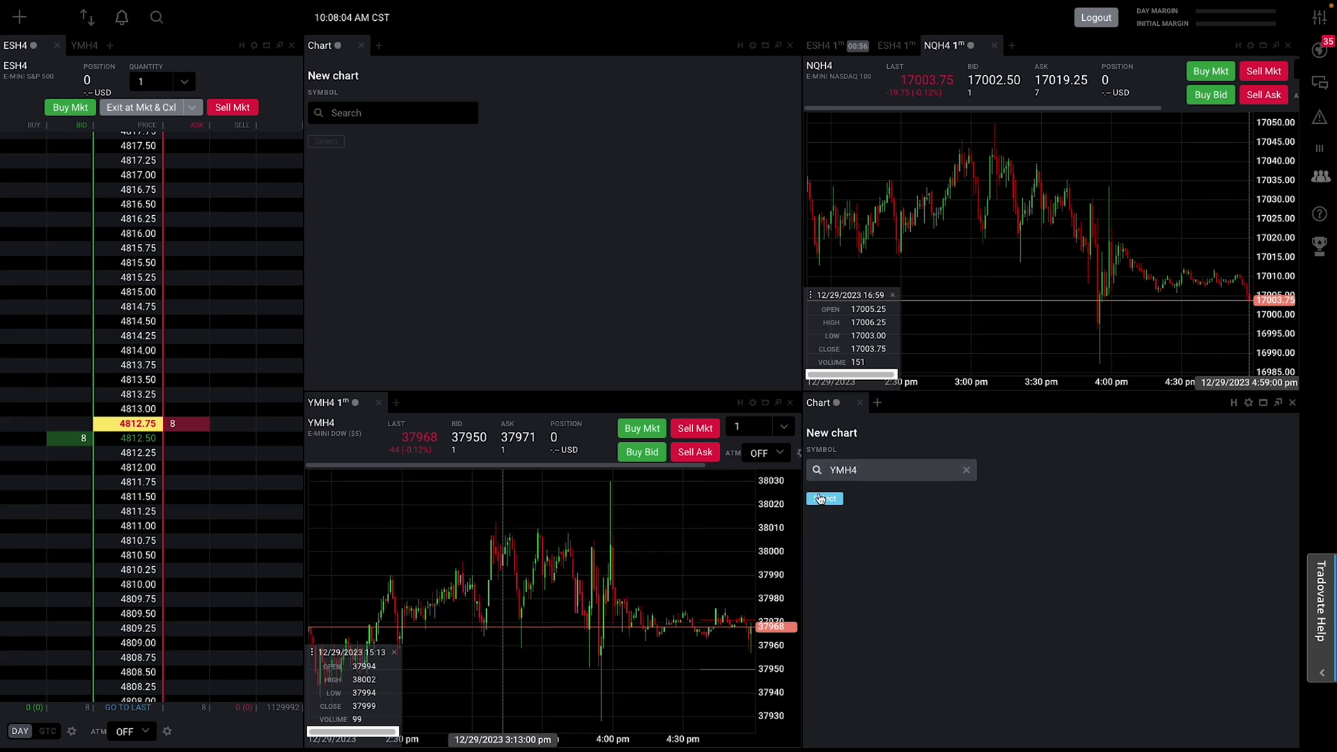
{"action": "left_click", "coordinate": [821, 499]}
{"action": "left_click", "coordinate": [338, 112]}
{"action": "left_click", "coordinate": [348, 134]}
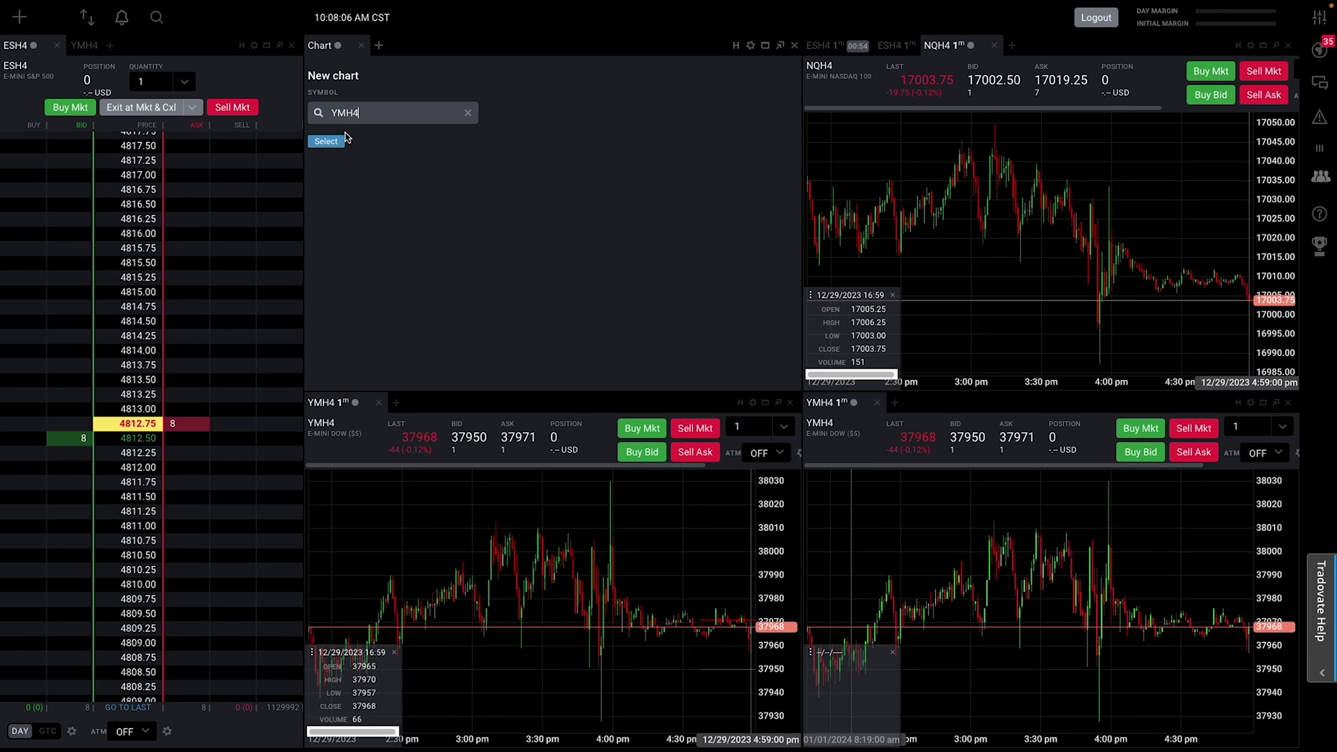
{"action": "left_click", "coordinate": [338, 140]}
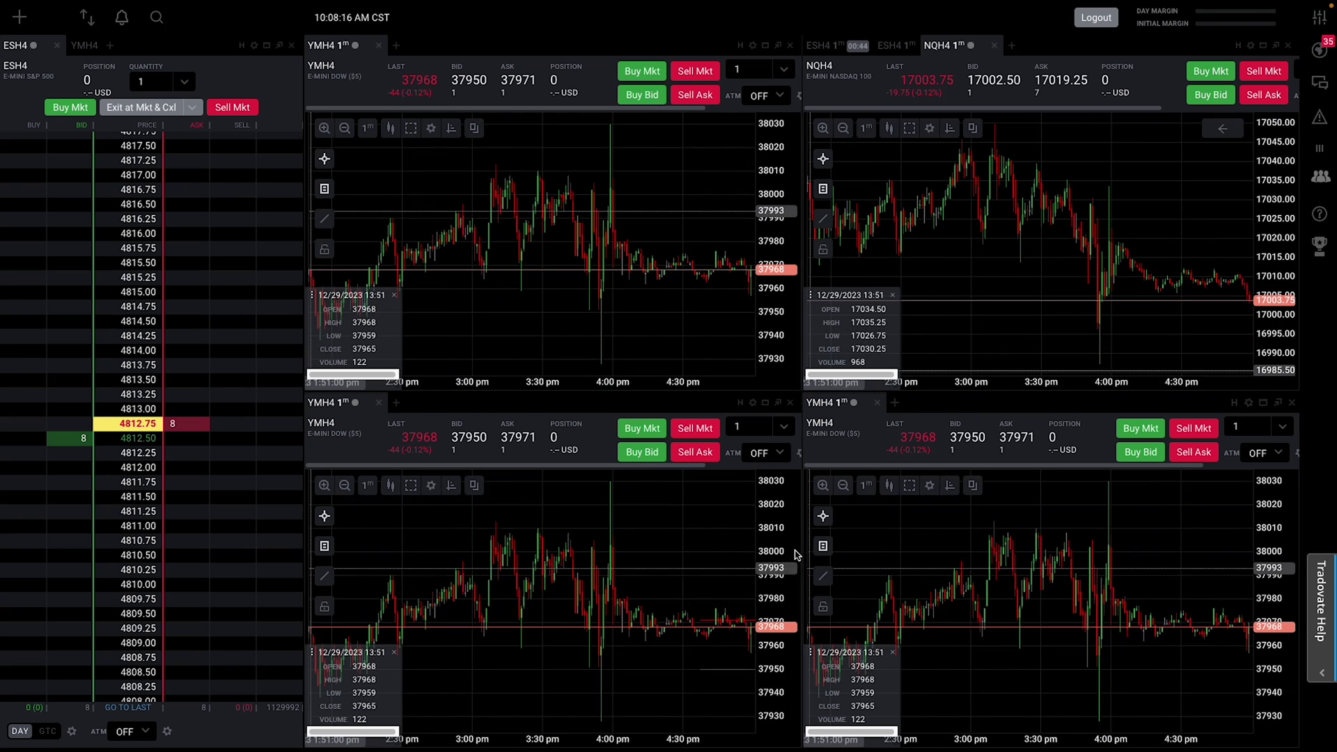
Add an ESH4 chart tab to the lower YMH4 chart module beside the price ladder and set its ATM preset to 4pt.
{"action": "left_click", "coordinate": [780, 455]}
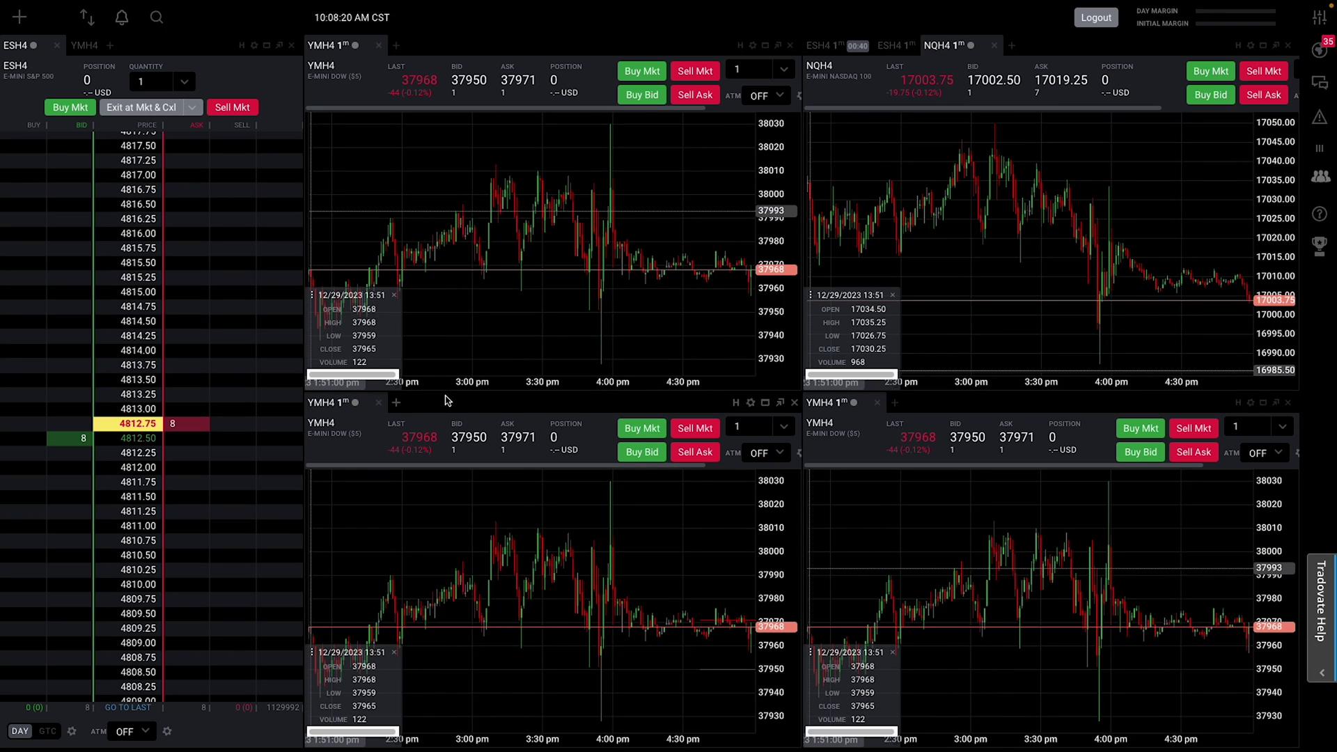
{"action": "left_click", "coordinate": [397, 404]}
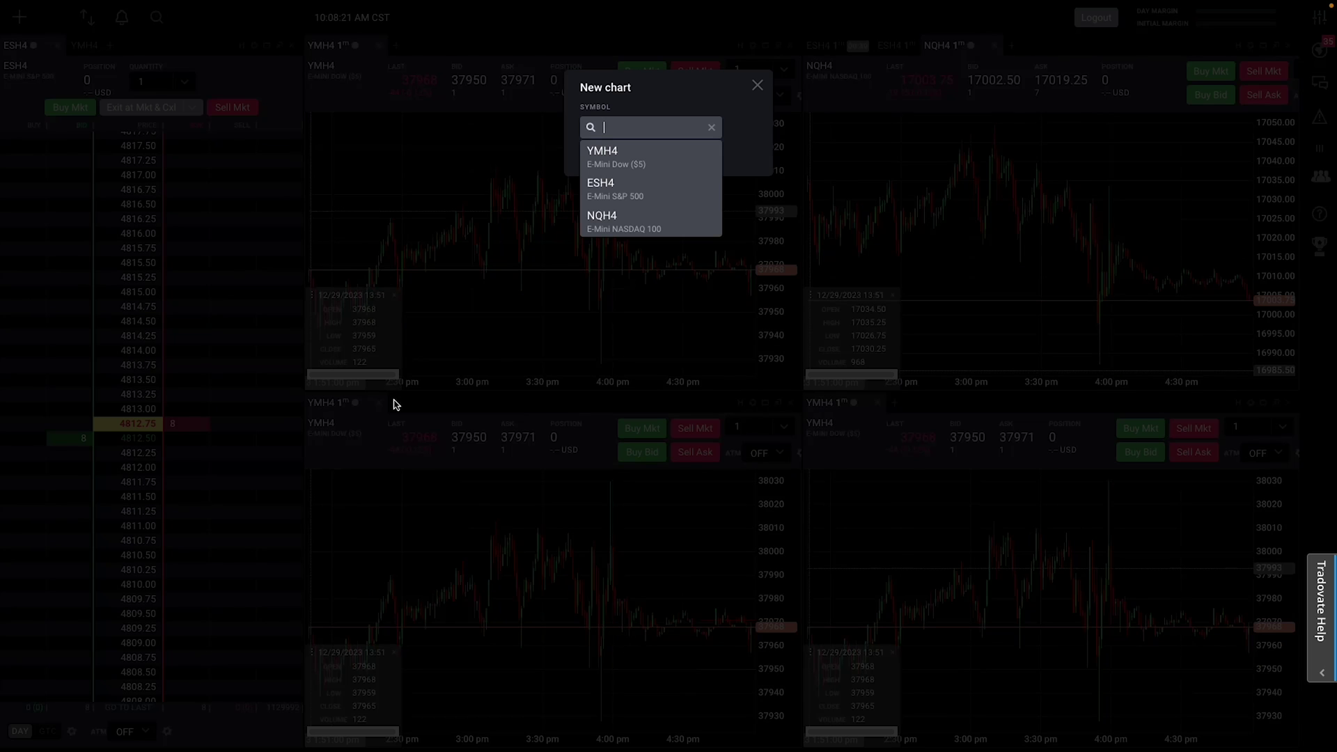
{"action": "left_click", "coordinate": [616, 194]}
{"action": "left_click", "coordinate": [602, 163]}
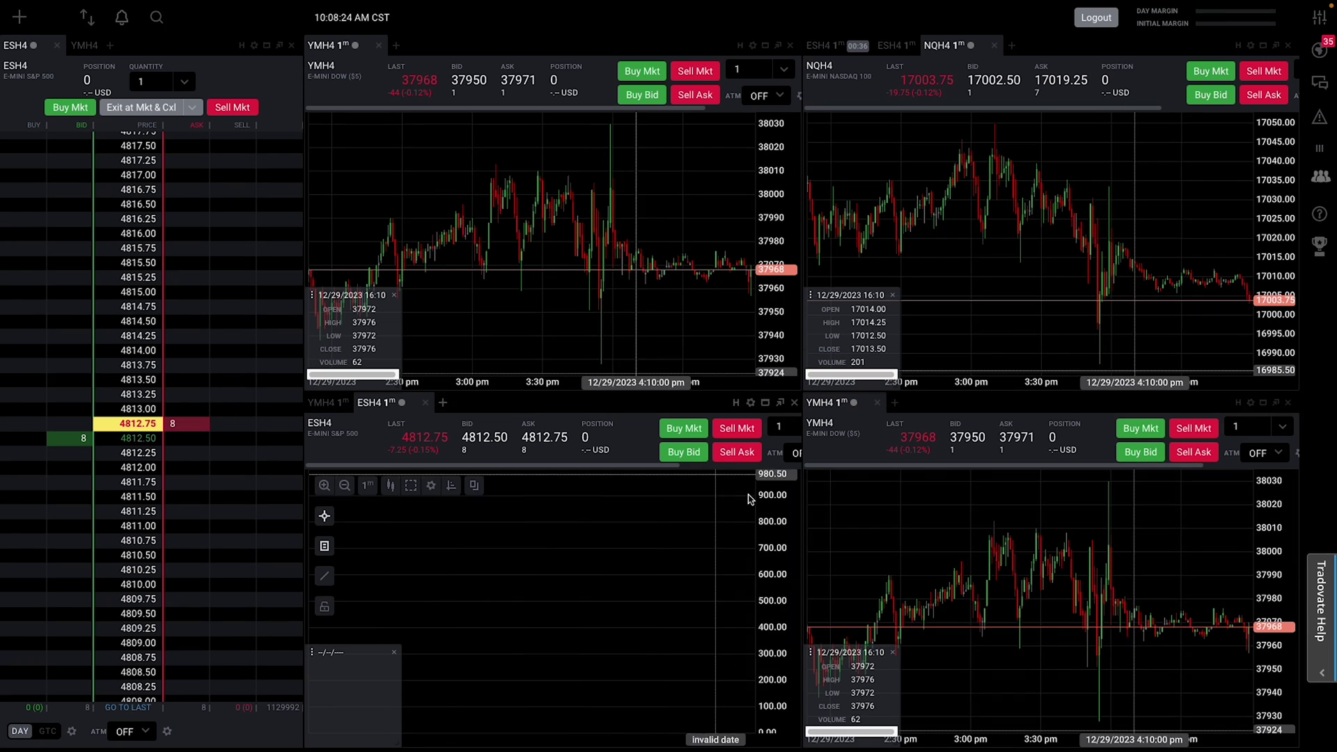
{"action": "left_click", "coordinate": [797, 453]}
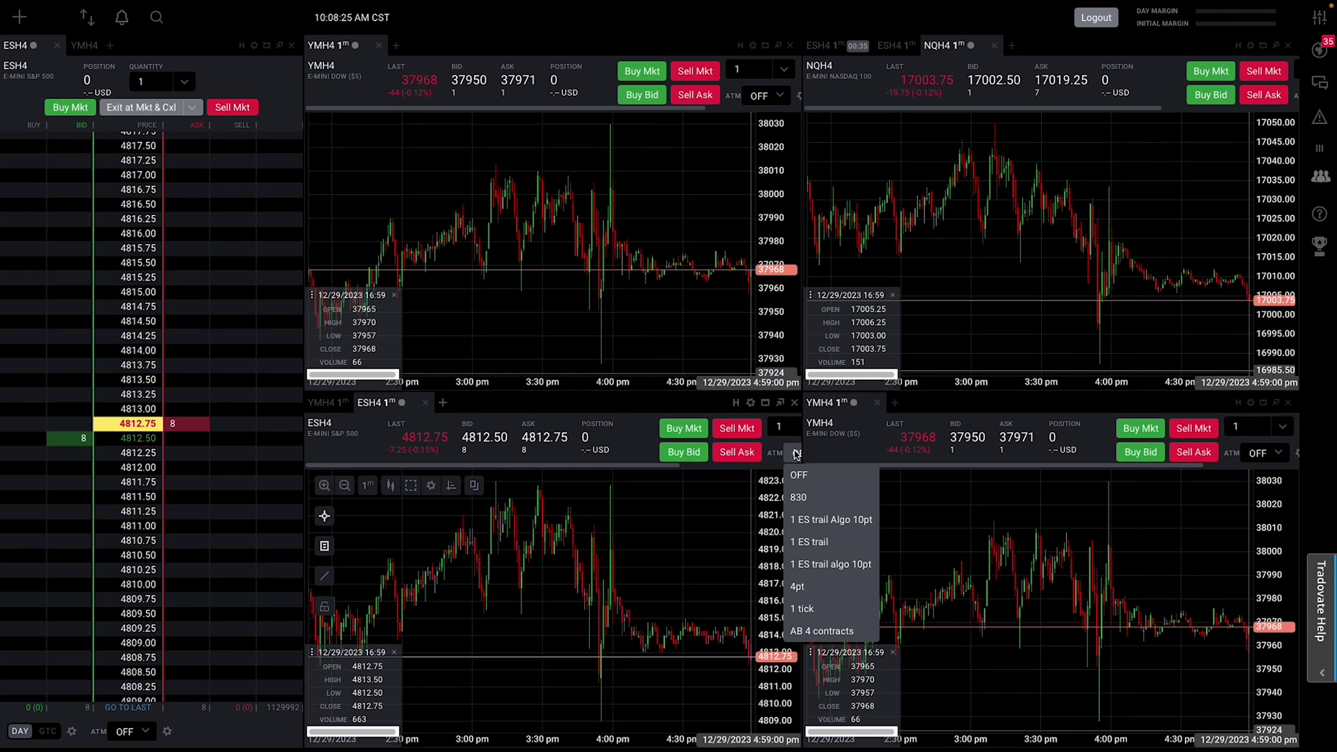
{"action": "left_click", "coordinate": [814, 590]}
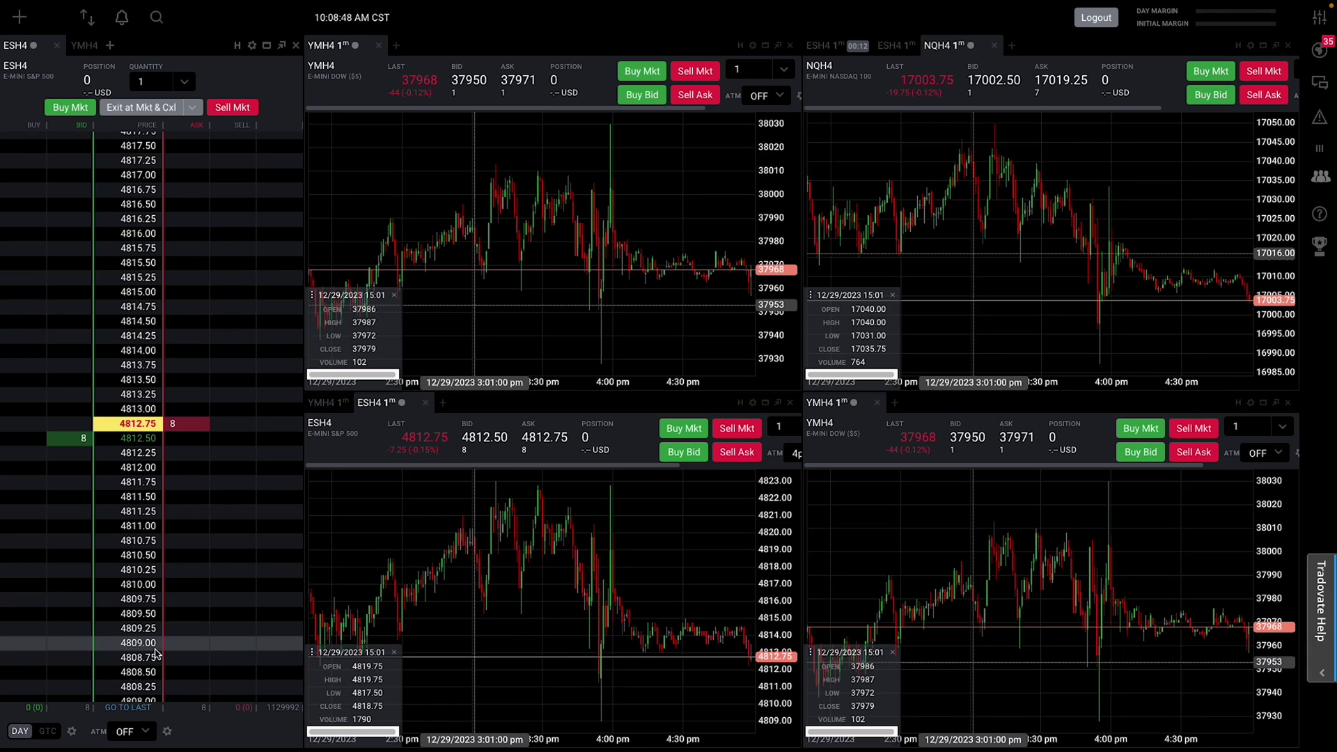
Set the ATM preset of the ESH4 price ladder to "1 ES trail algo 10pt".
{"action": "left_click", "coordinate": [145, 734]}
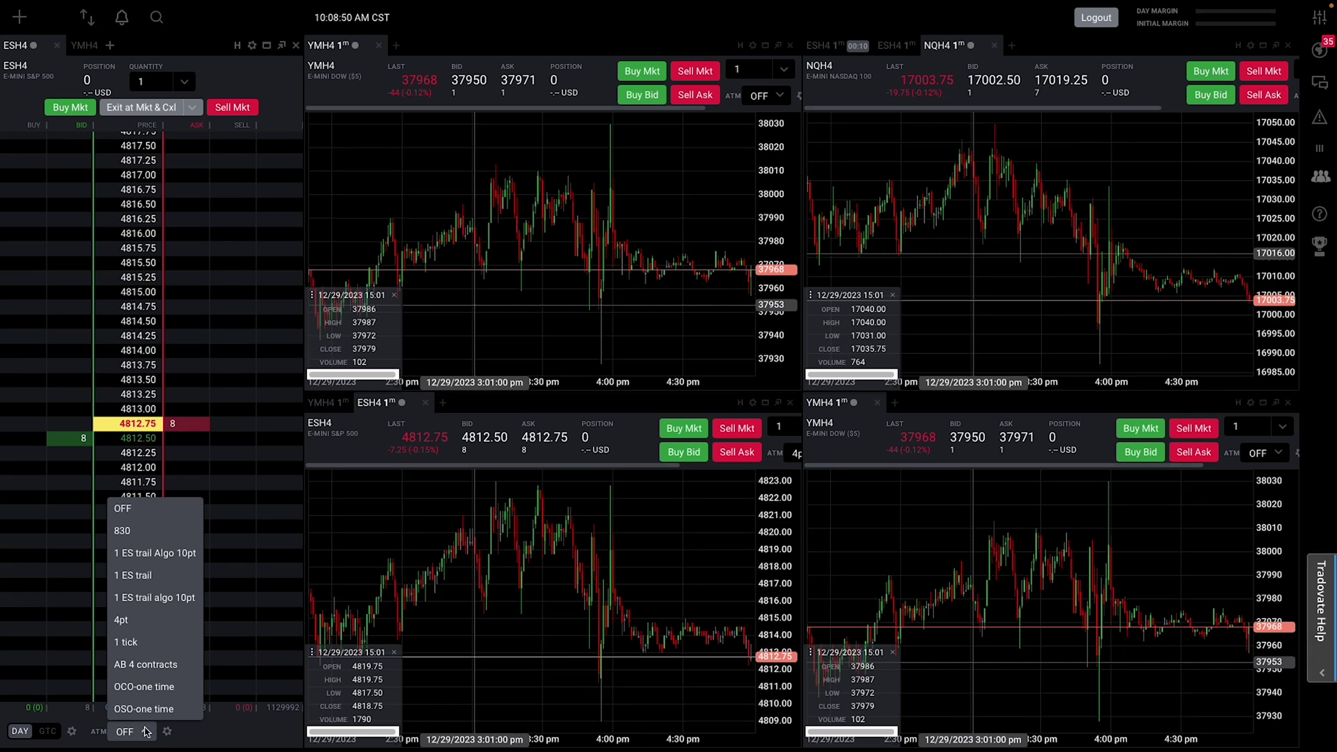
{"action": "left_click", "coordinate": [159, 606]}
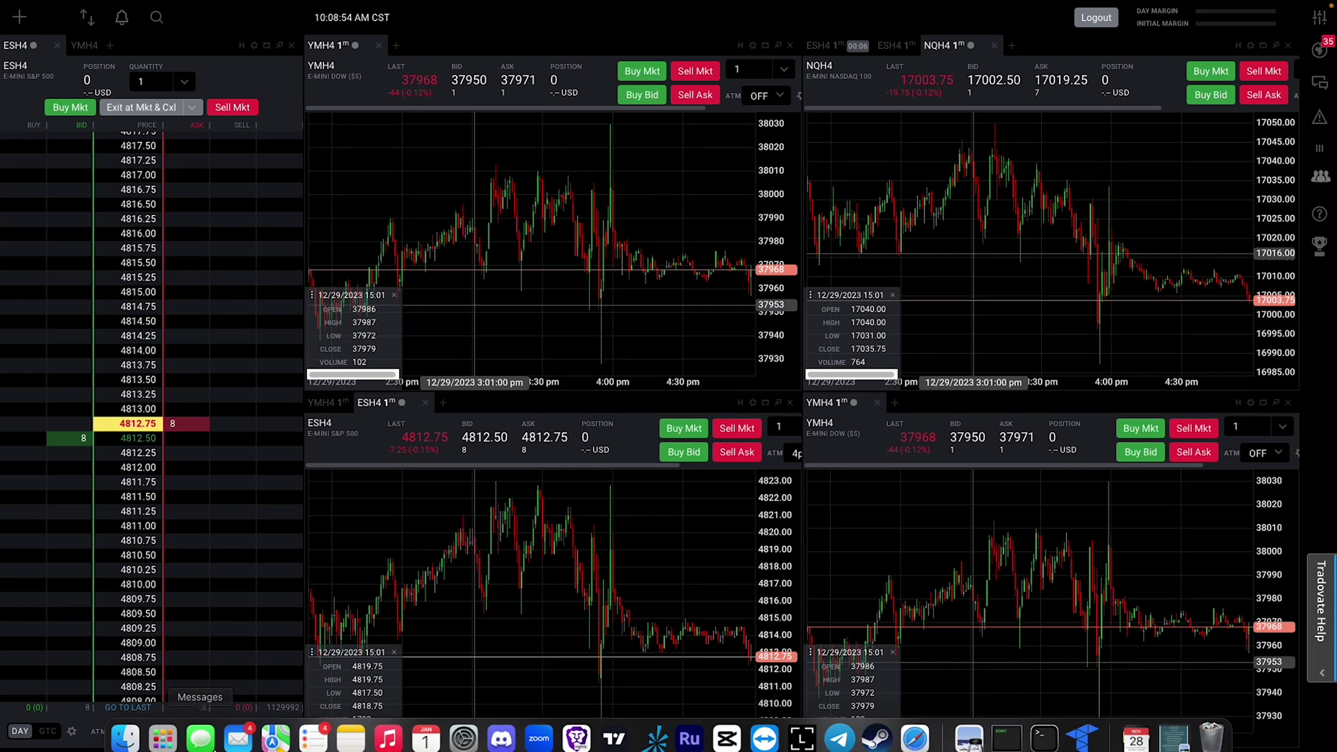